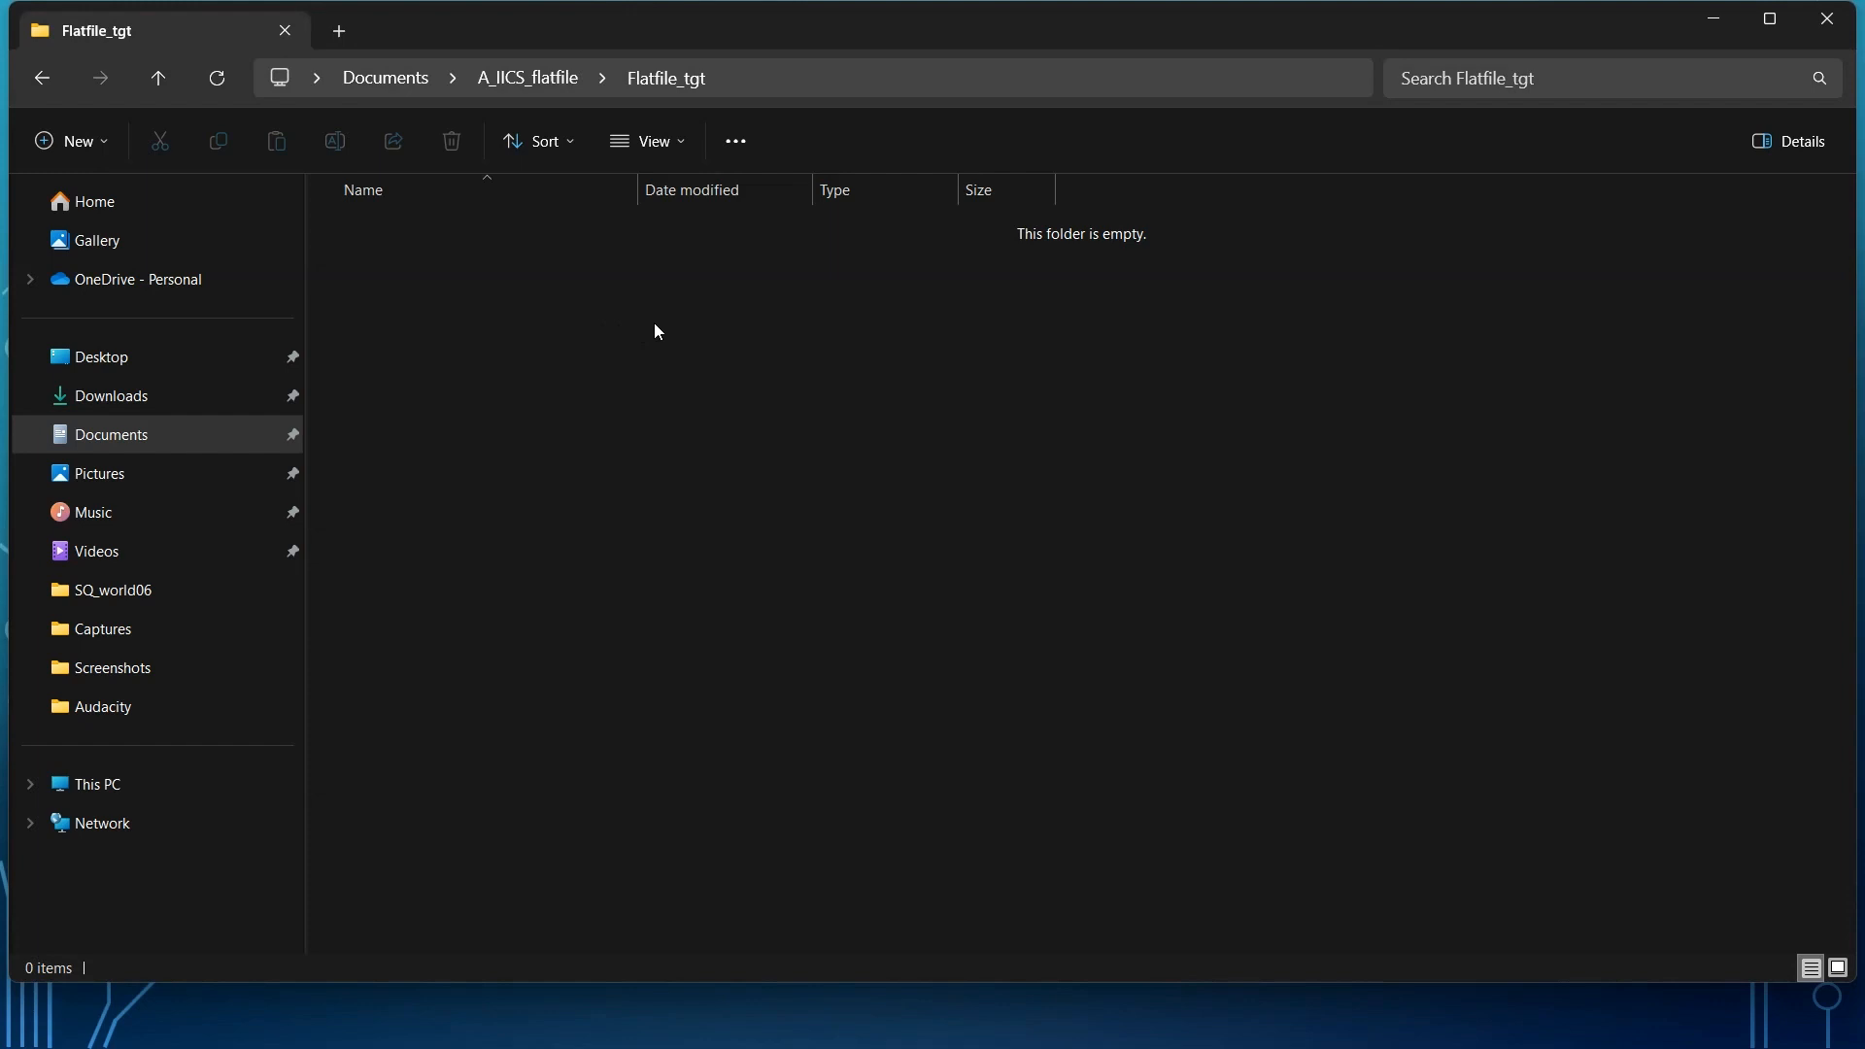
# Switch to Informatica Data Integration in the browser and create a new asset of type Mapping.
pyautogui.click(1827, 909)
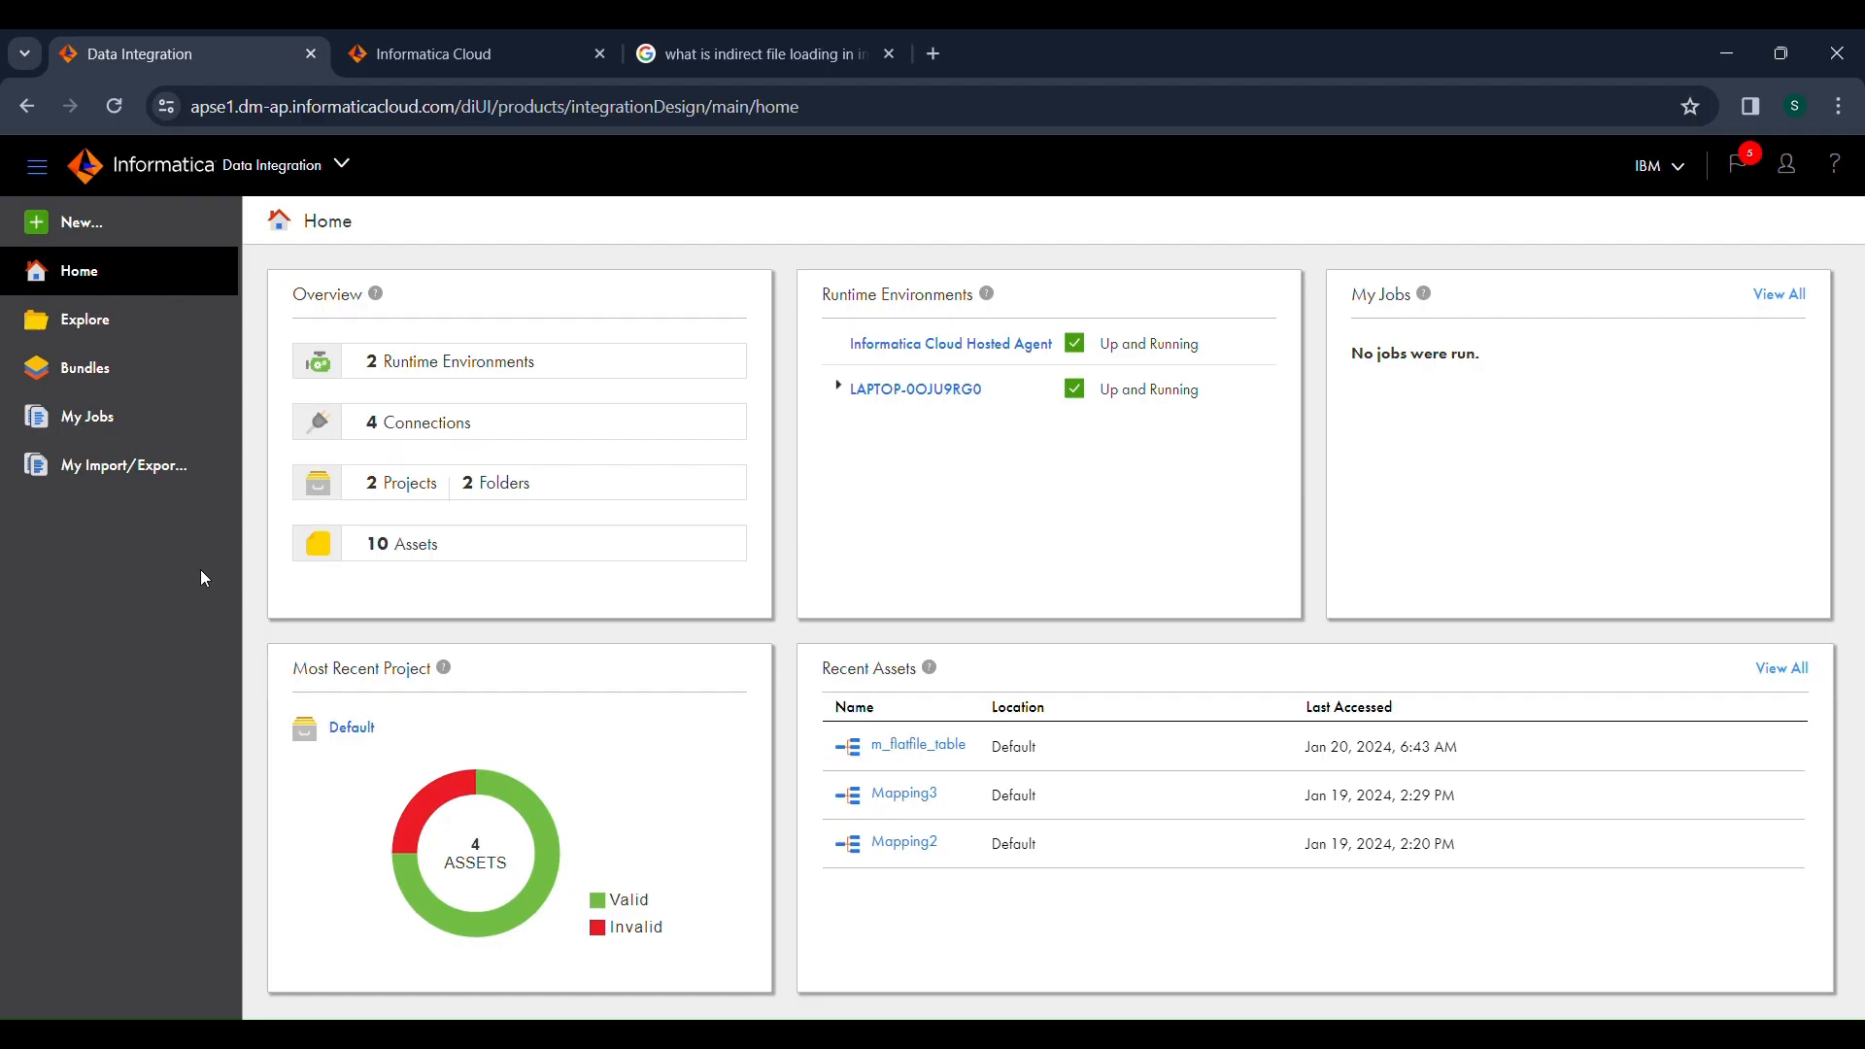
pyautogui.click(125, 231)
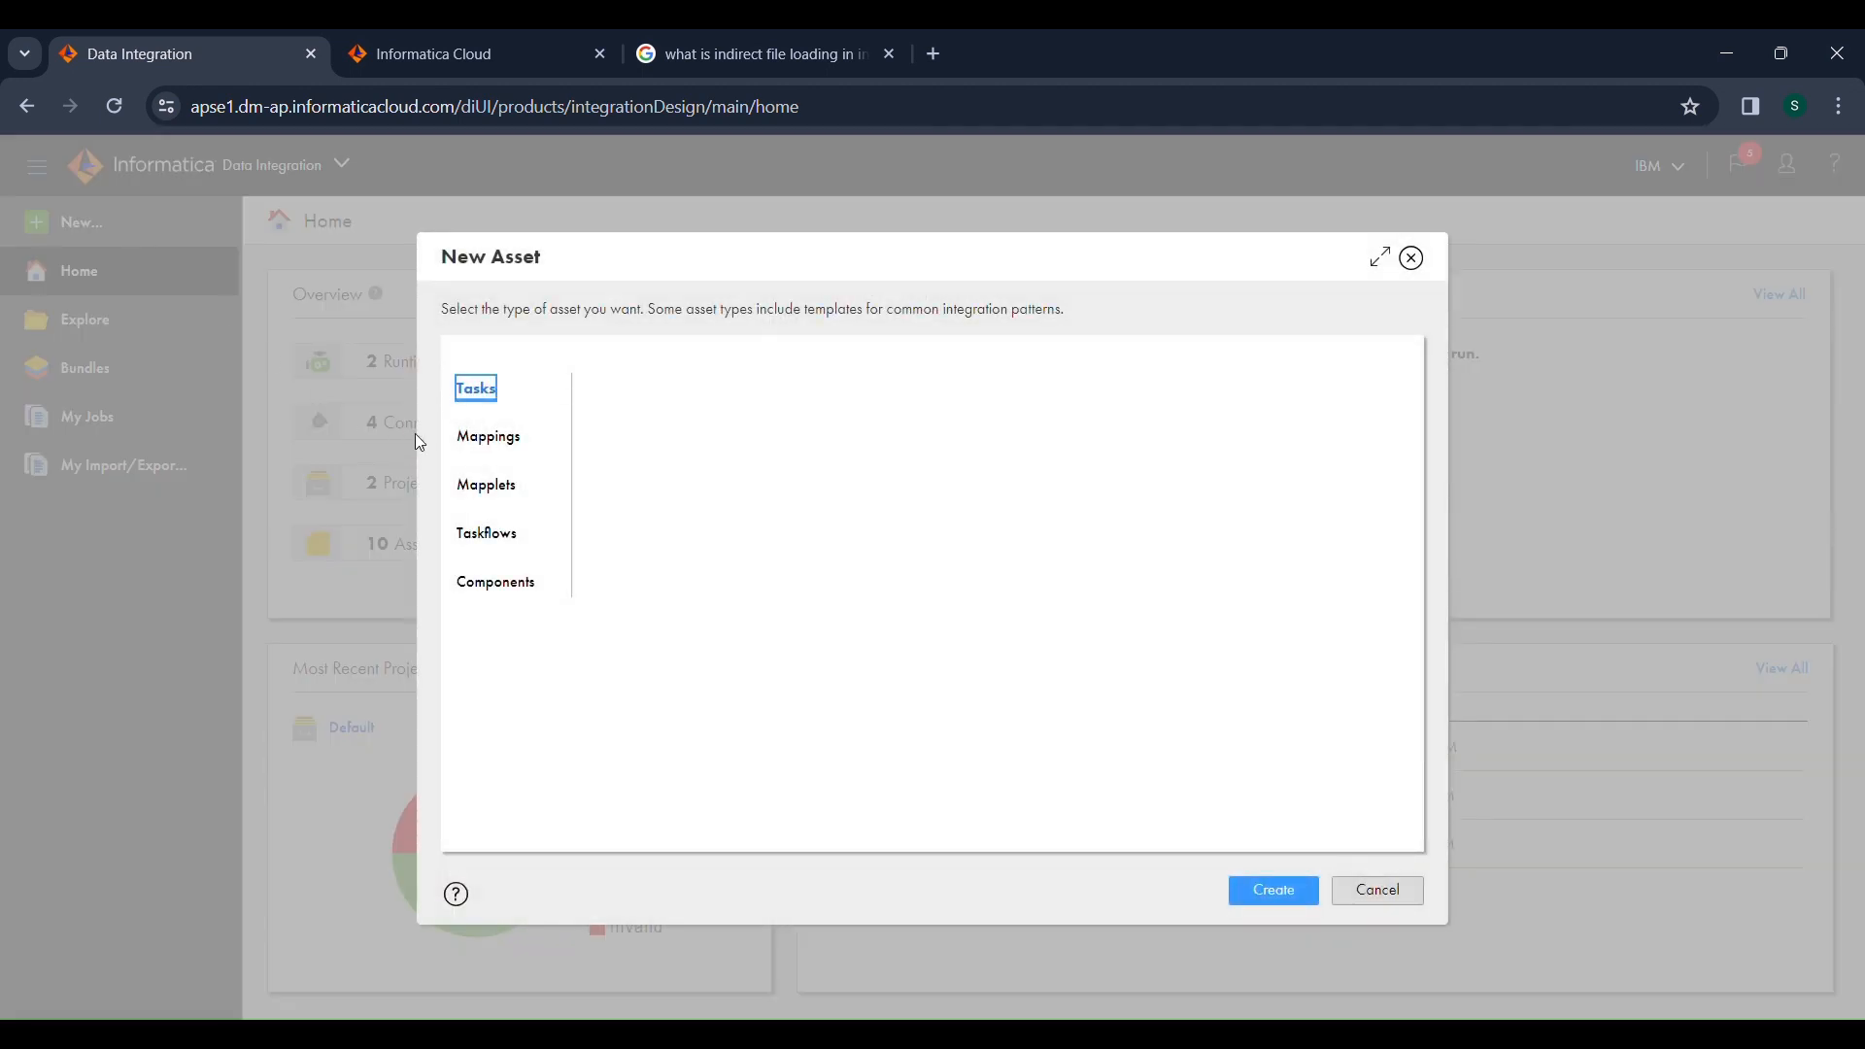
pyautogui.click(491, 437)
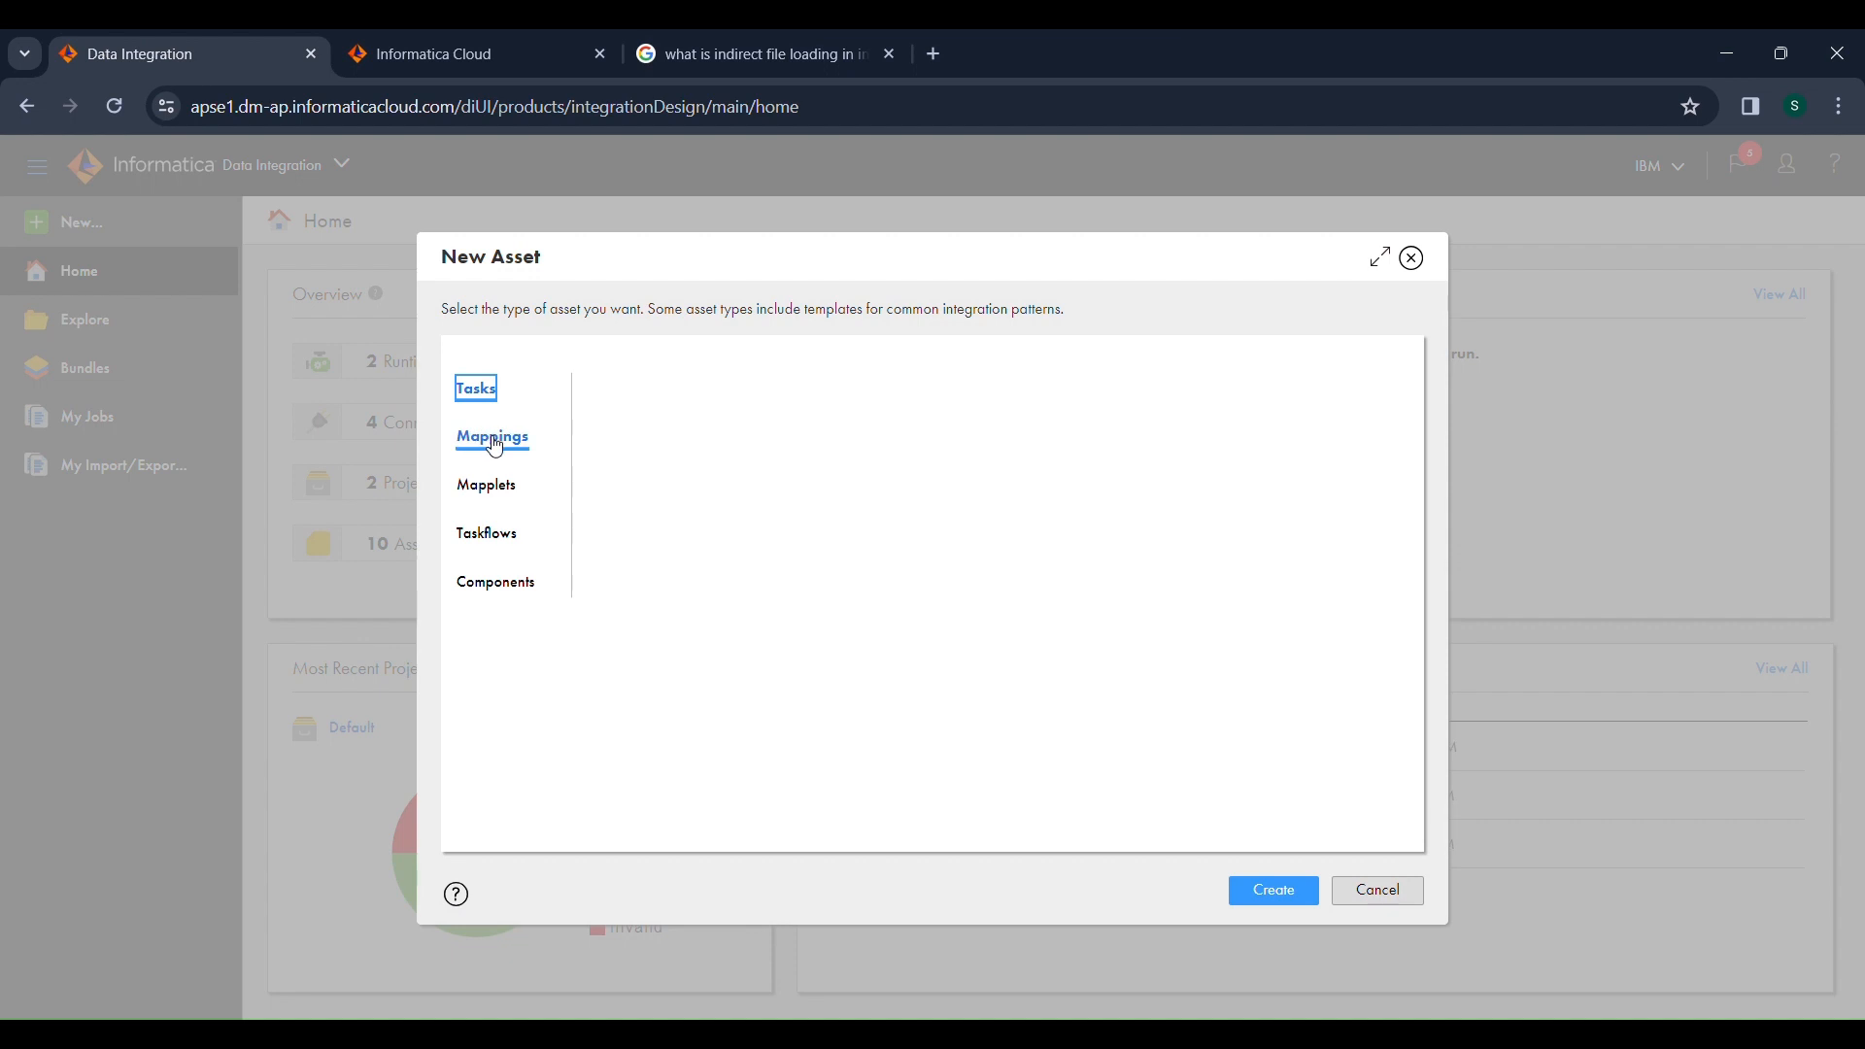
pyautogui.click(1280, 899)
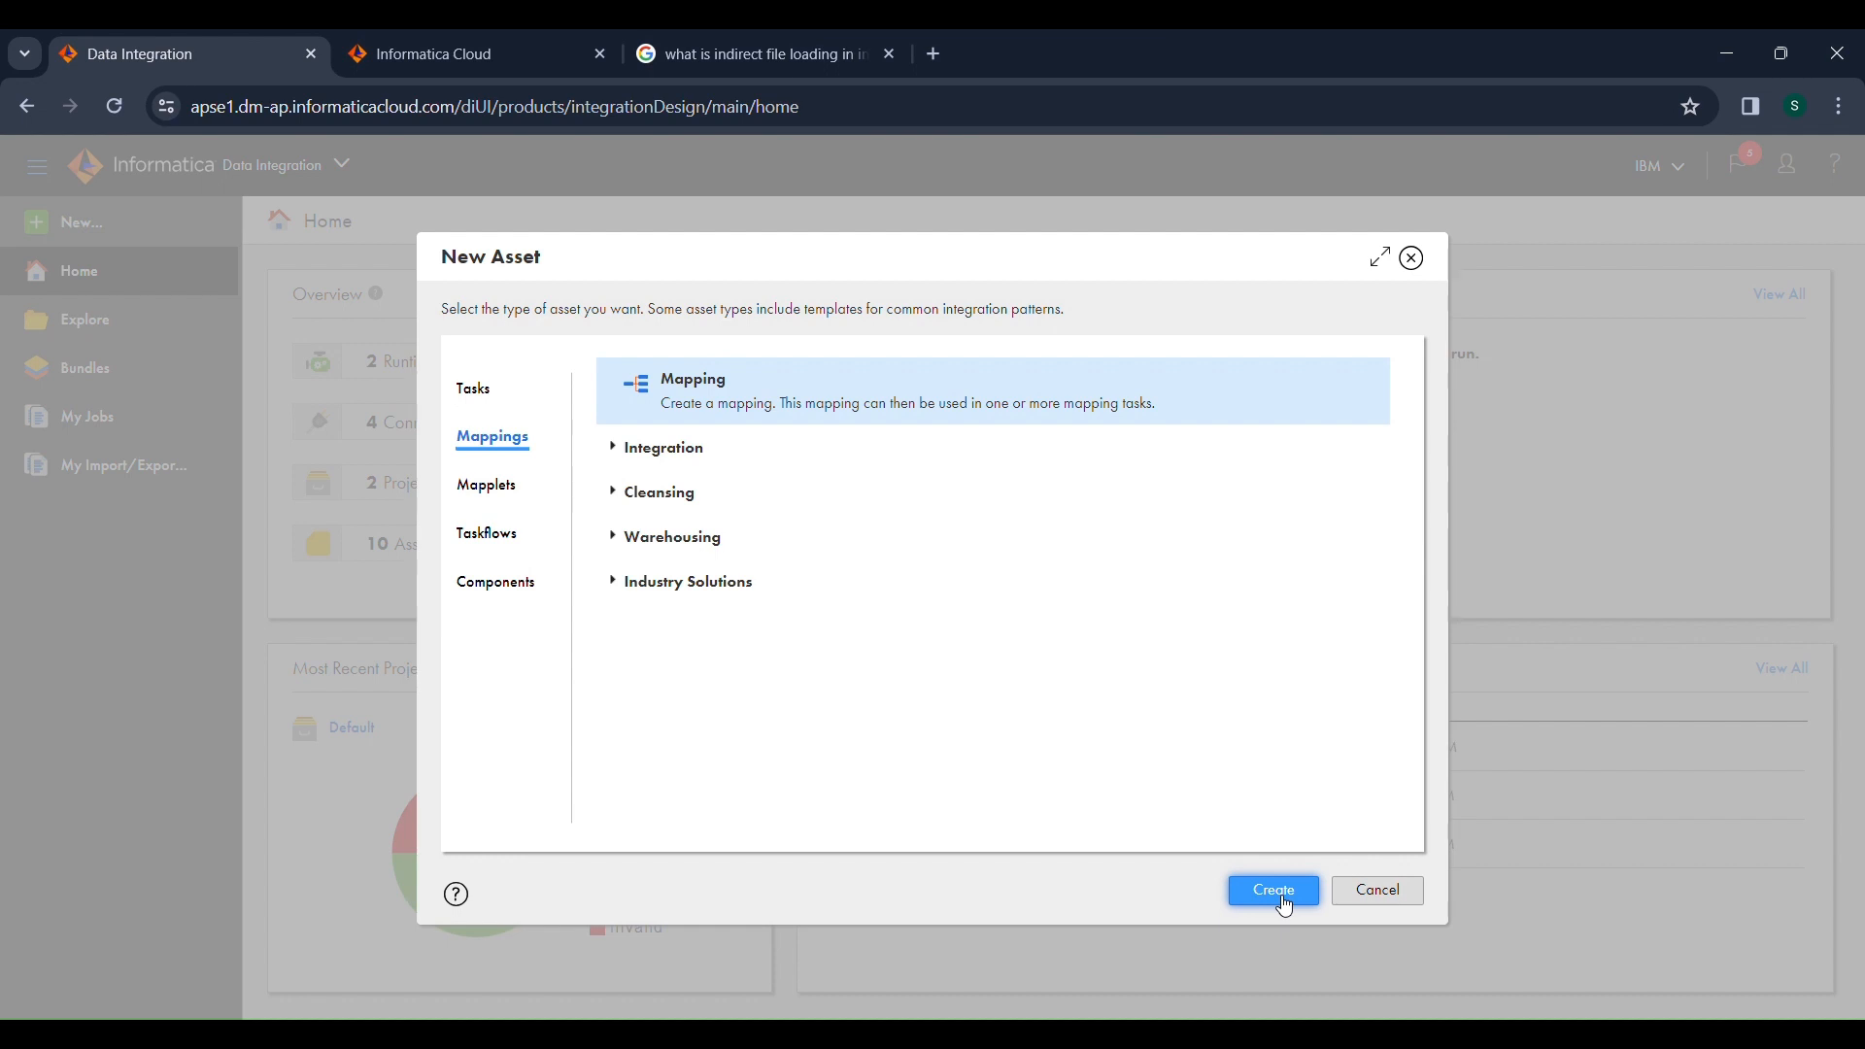
pyautogui.click(1274, 892)
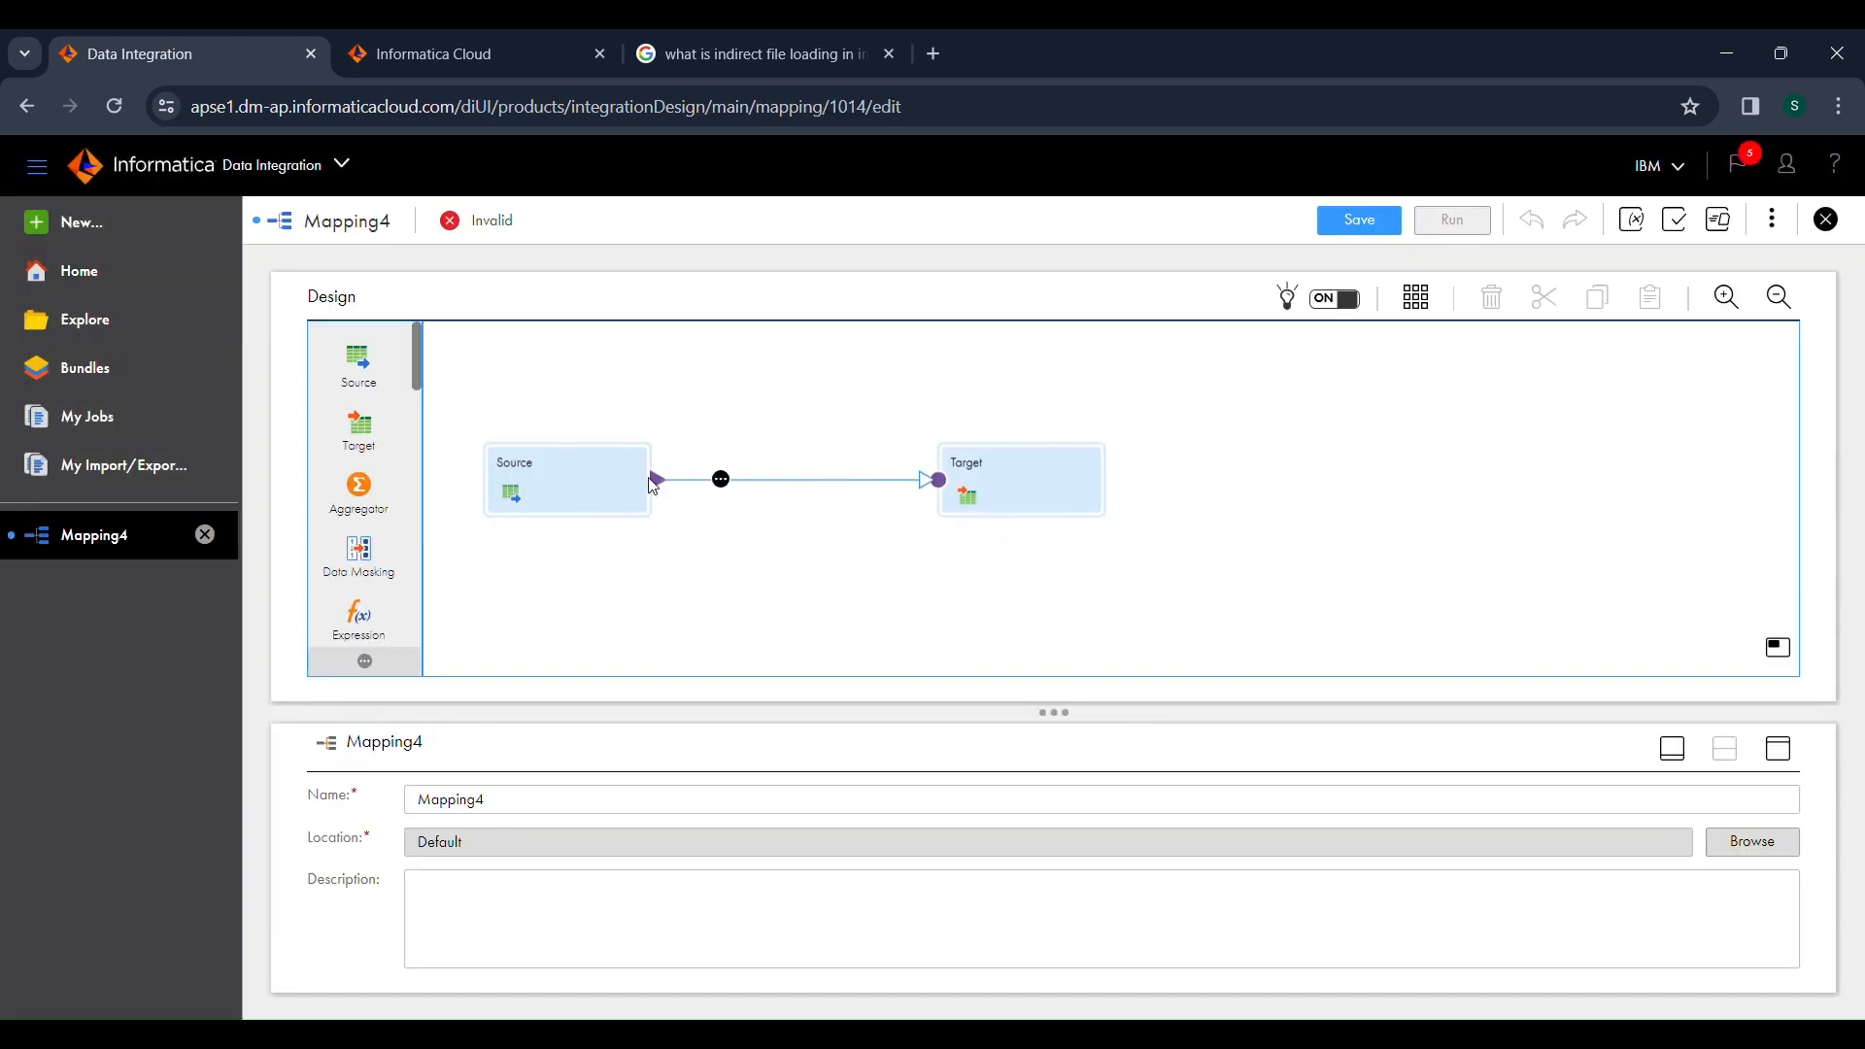
# Rename the new mapping as m_flatfile_flatfile.
pyautogui.click(593, 819)
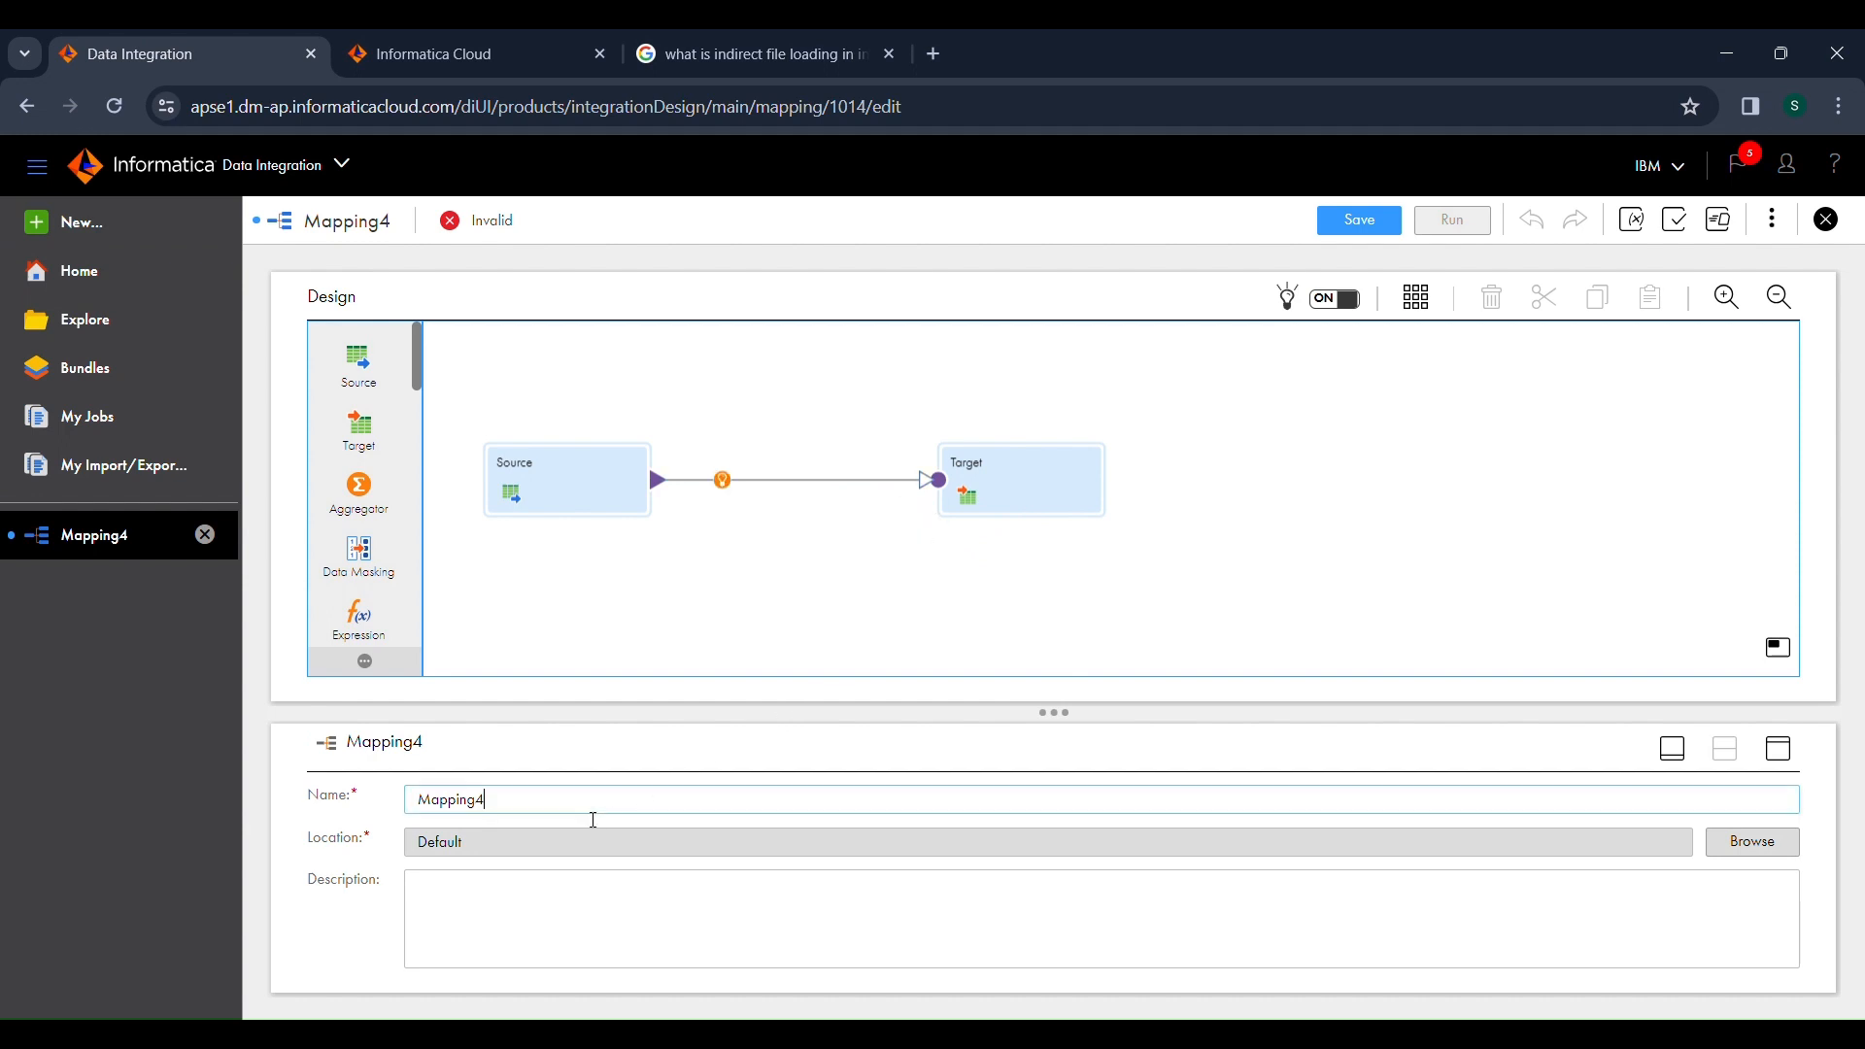
pyautogui.doubleClick(593, 819)
pyautogui.write('m_flatfile_flatfi')
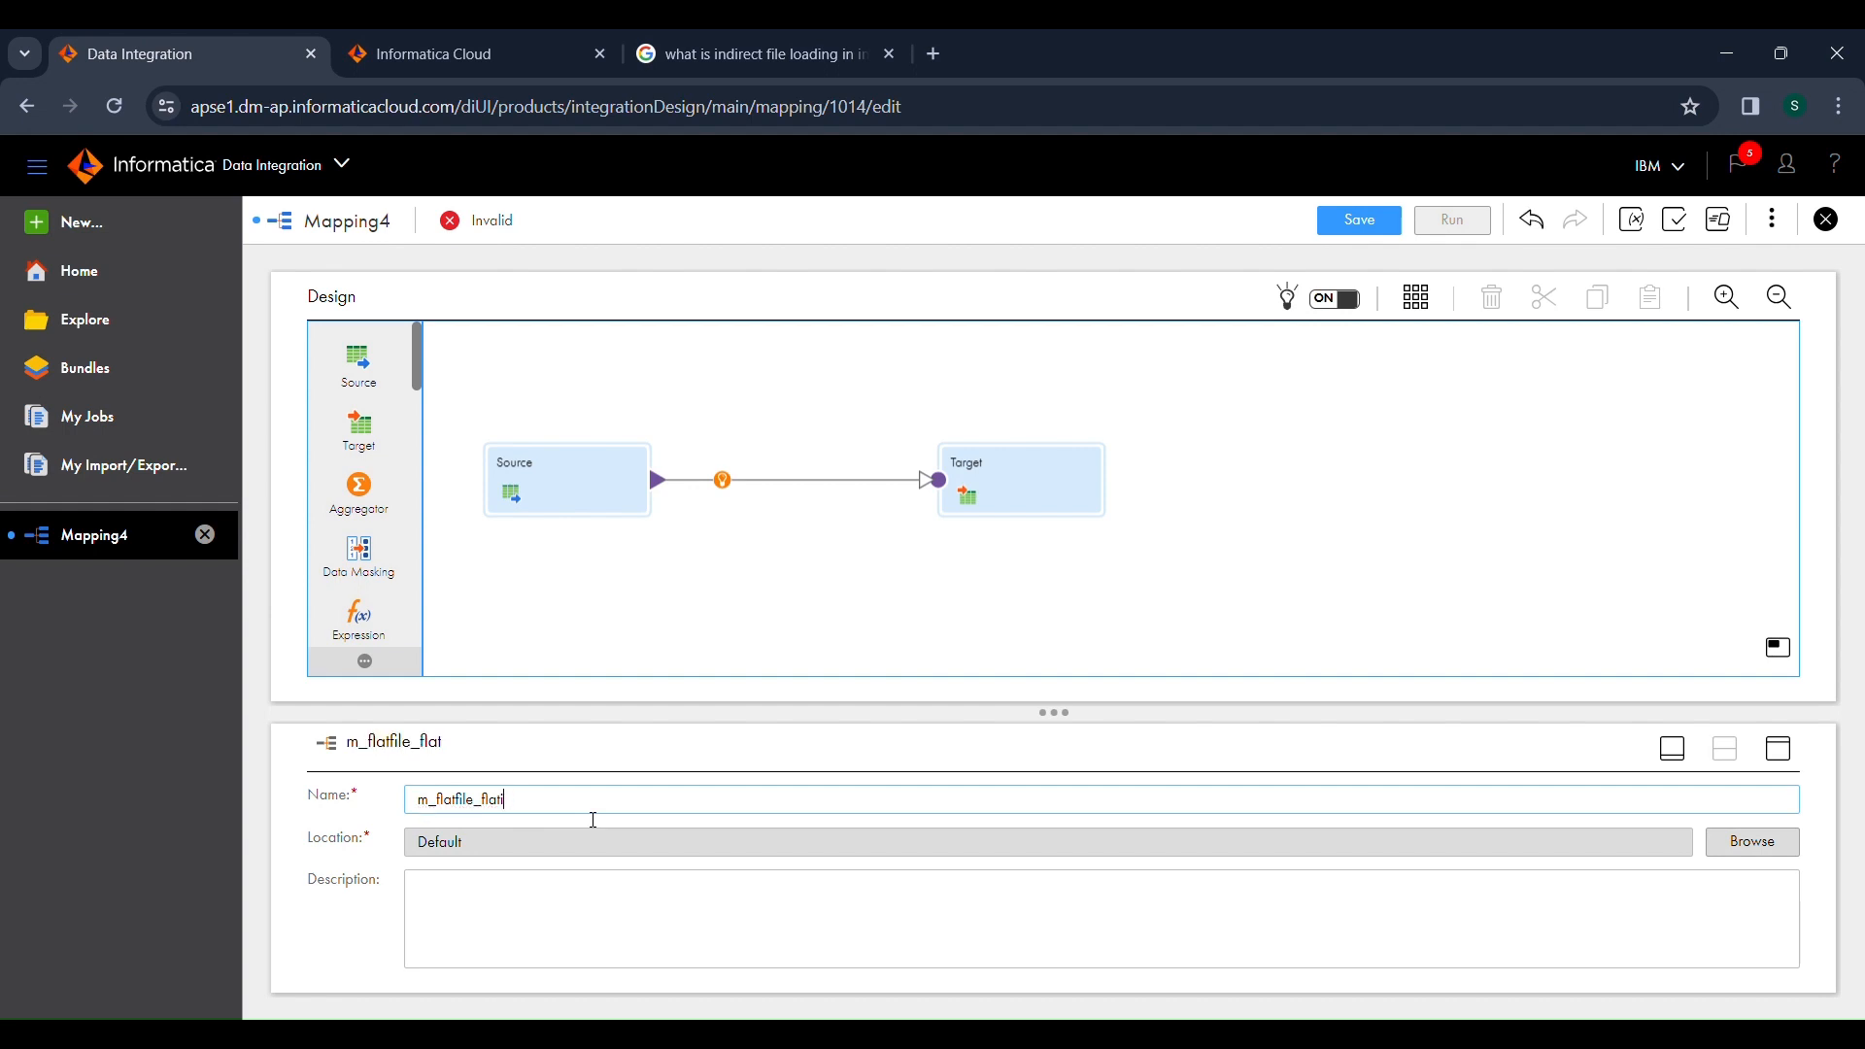
pyautogui.write('file')
pyautogui.click(573, 595)
# Set the Source transformation's connection to Flat_file_Src (Flat File).
pyautogui.click(546, 499)
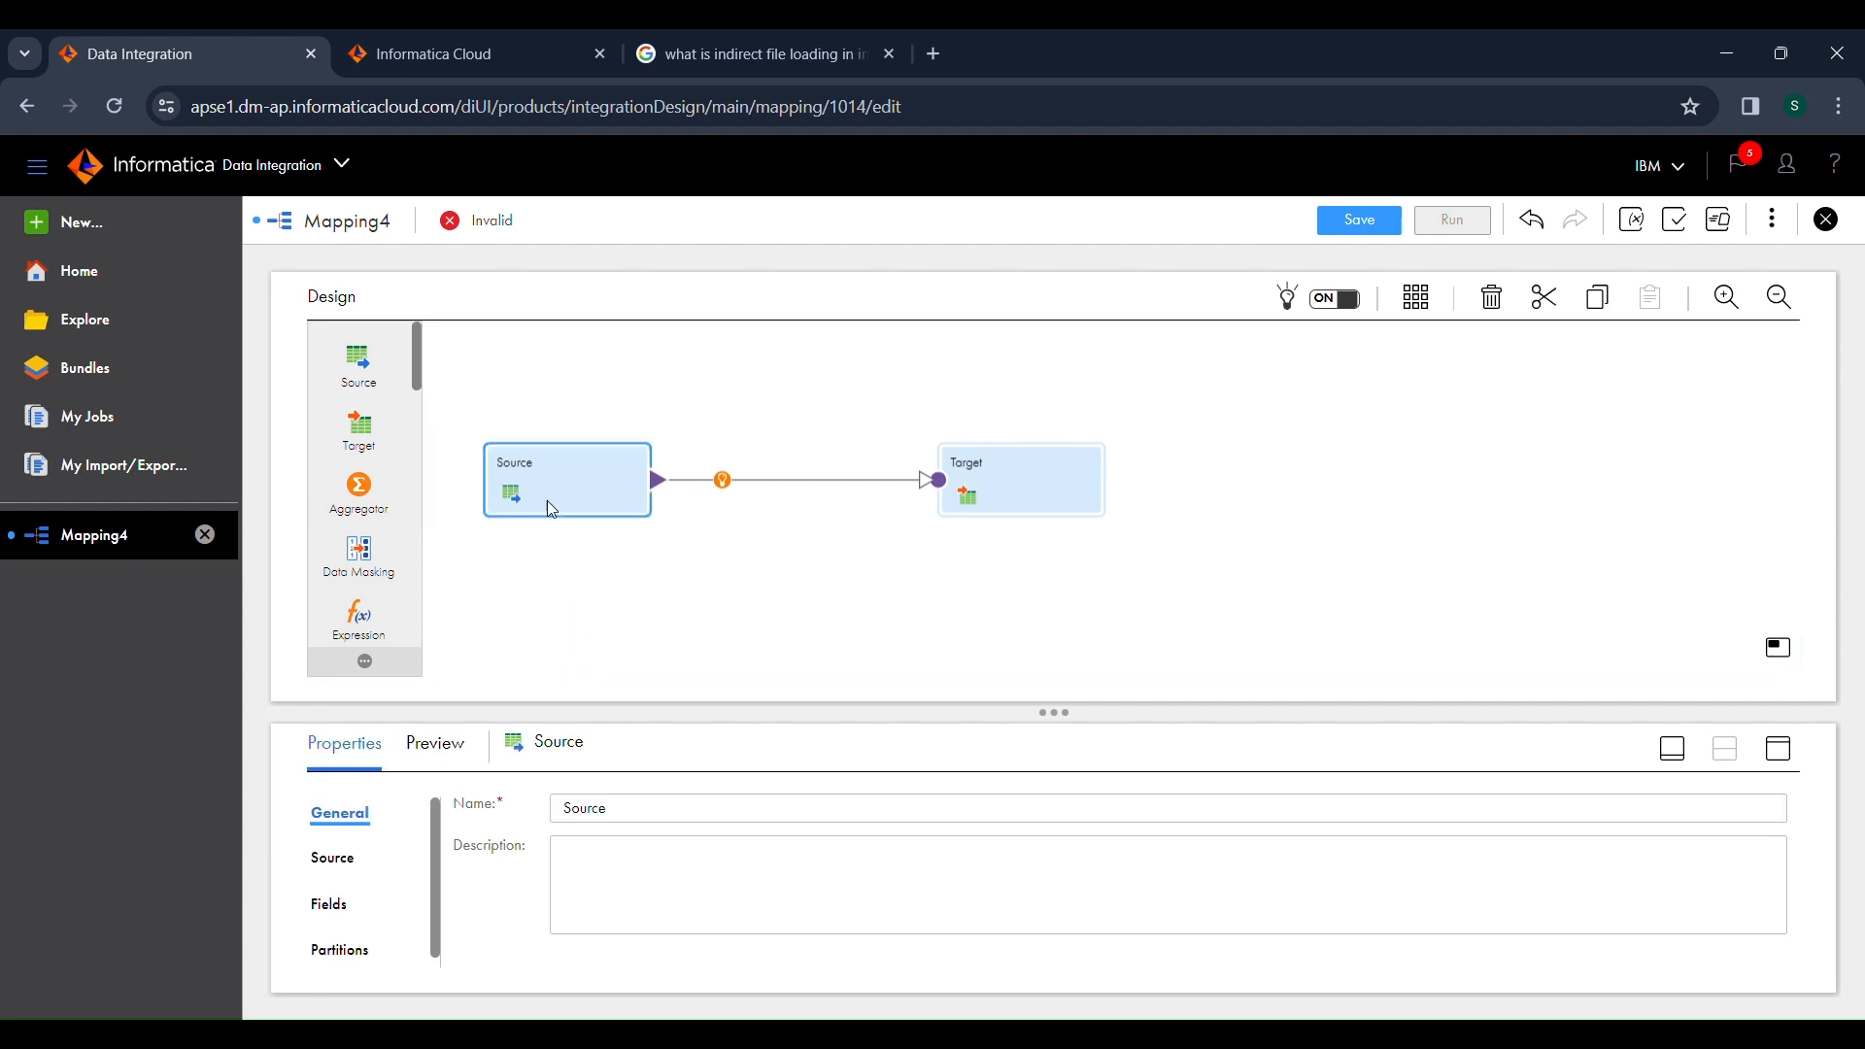
pyautogui.click(1786, 758)
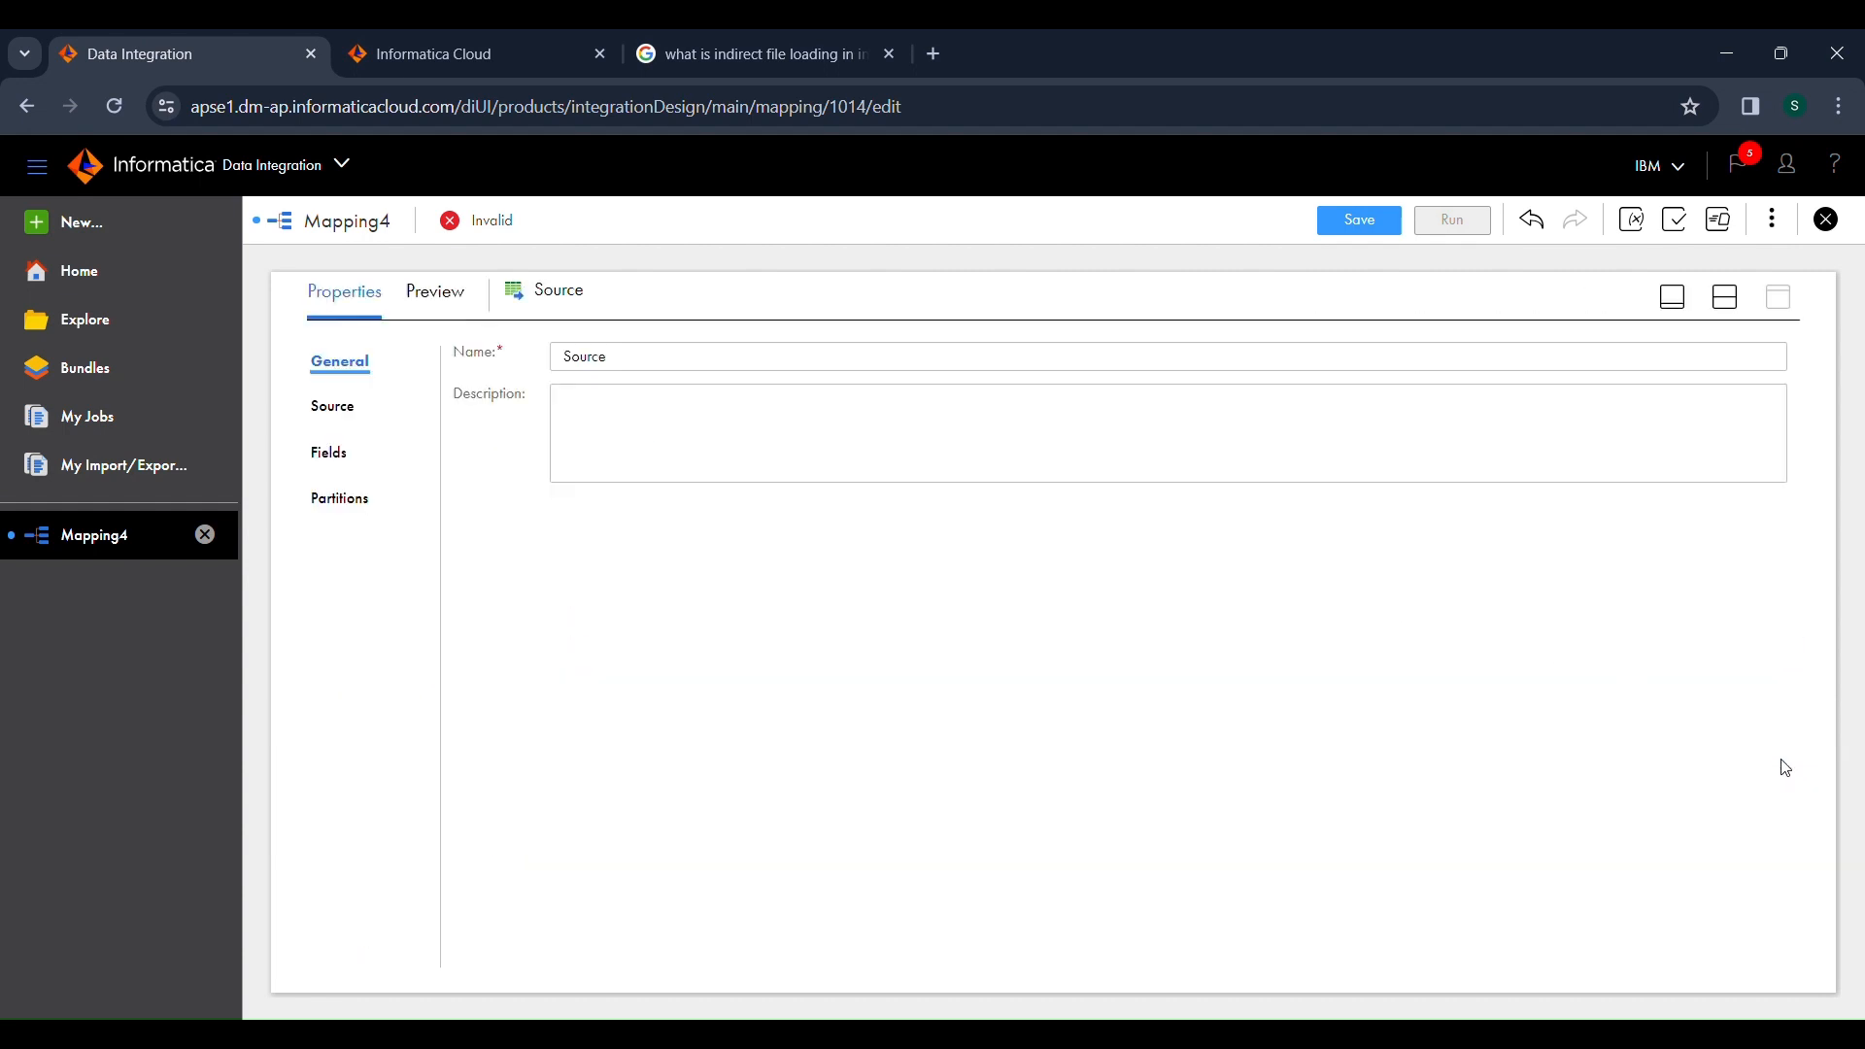
pyautogui.click(345, 408)
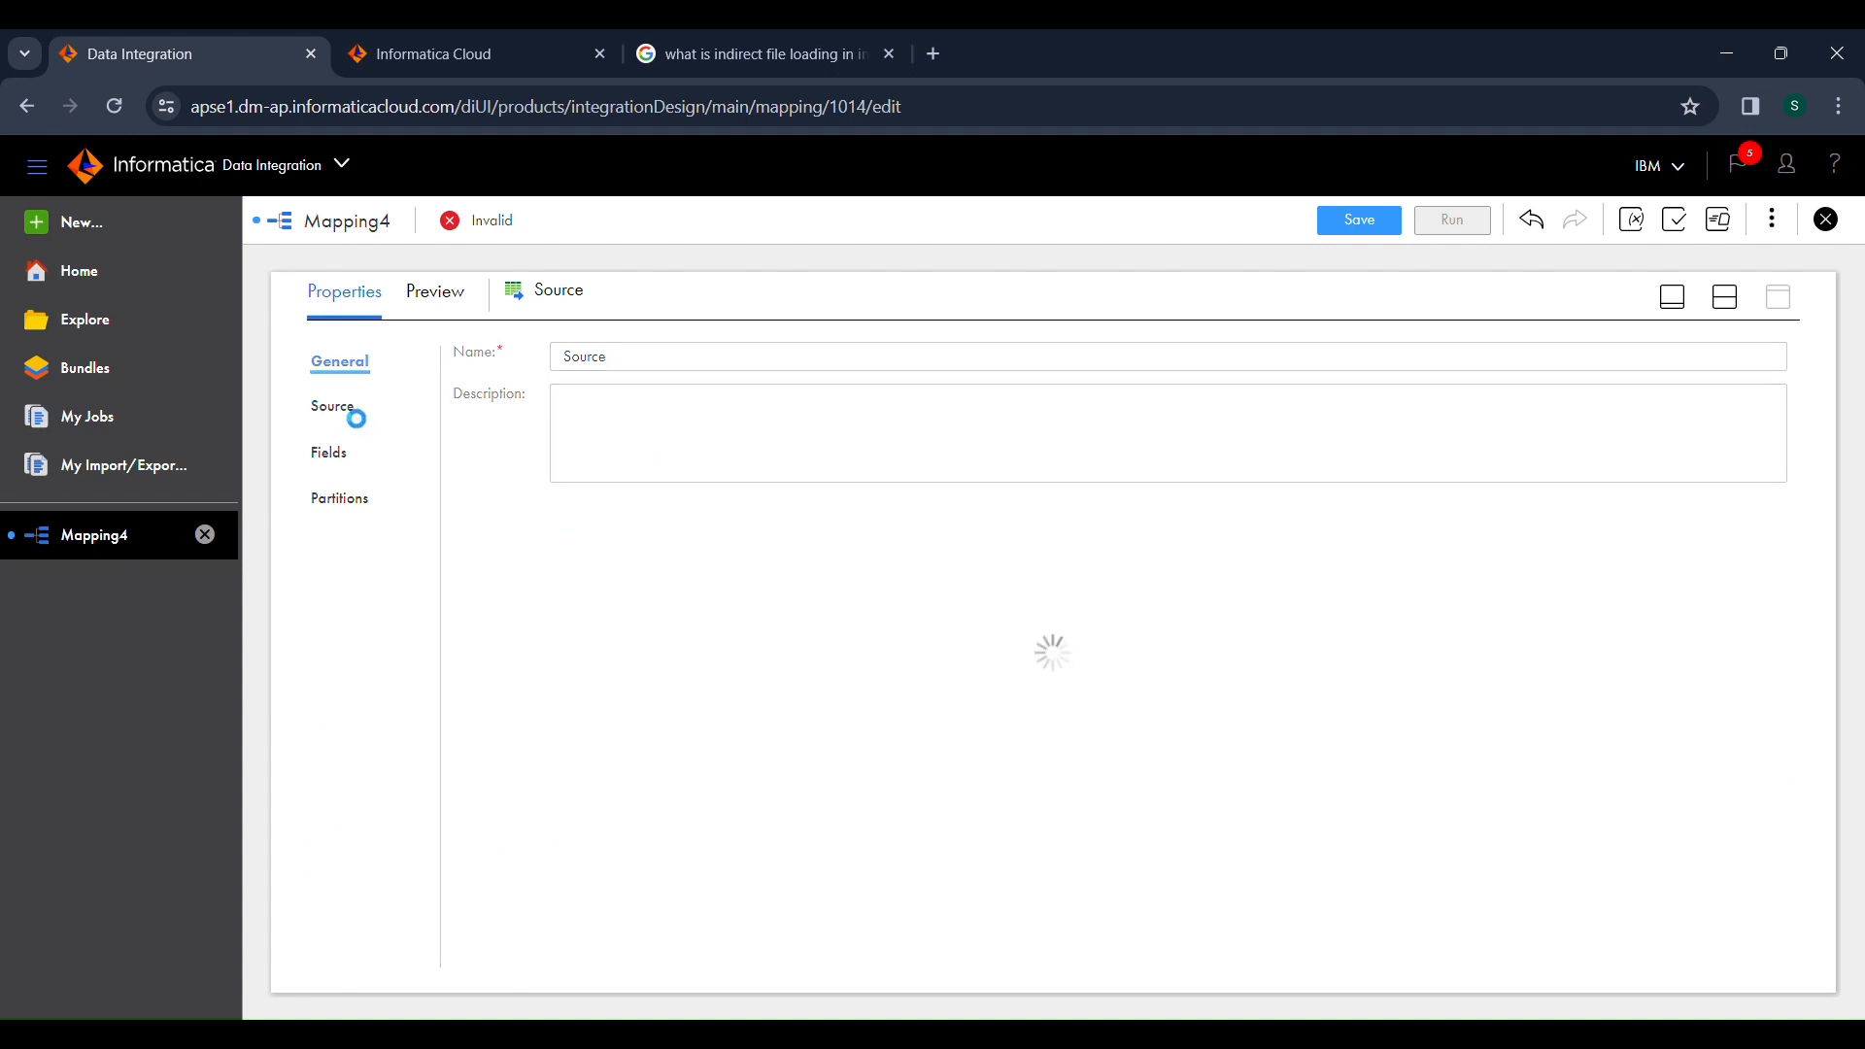
pyautogui.click(704, 414)
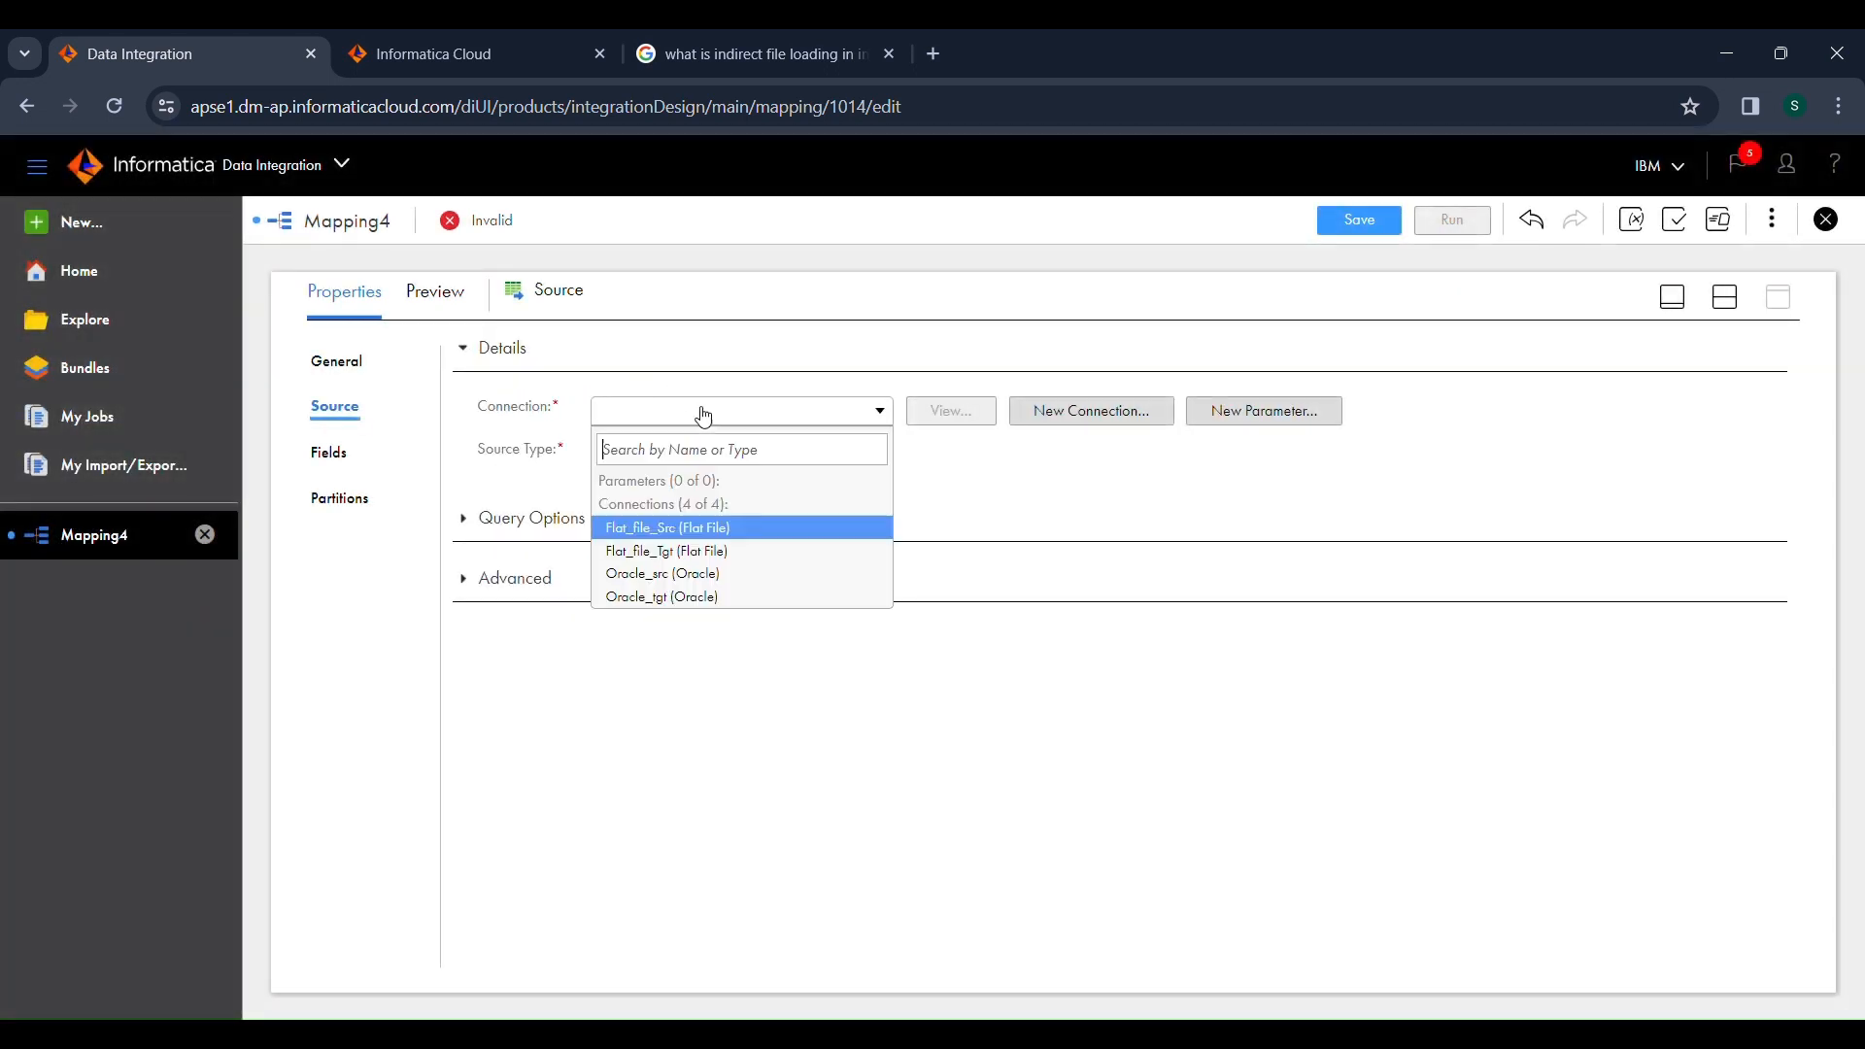
pyautogui.click(707, 529)
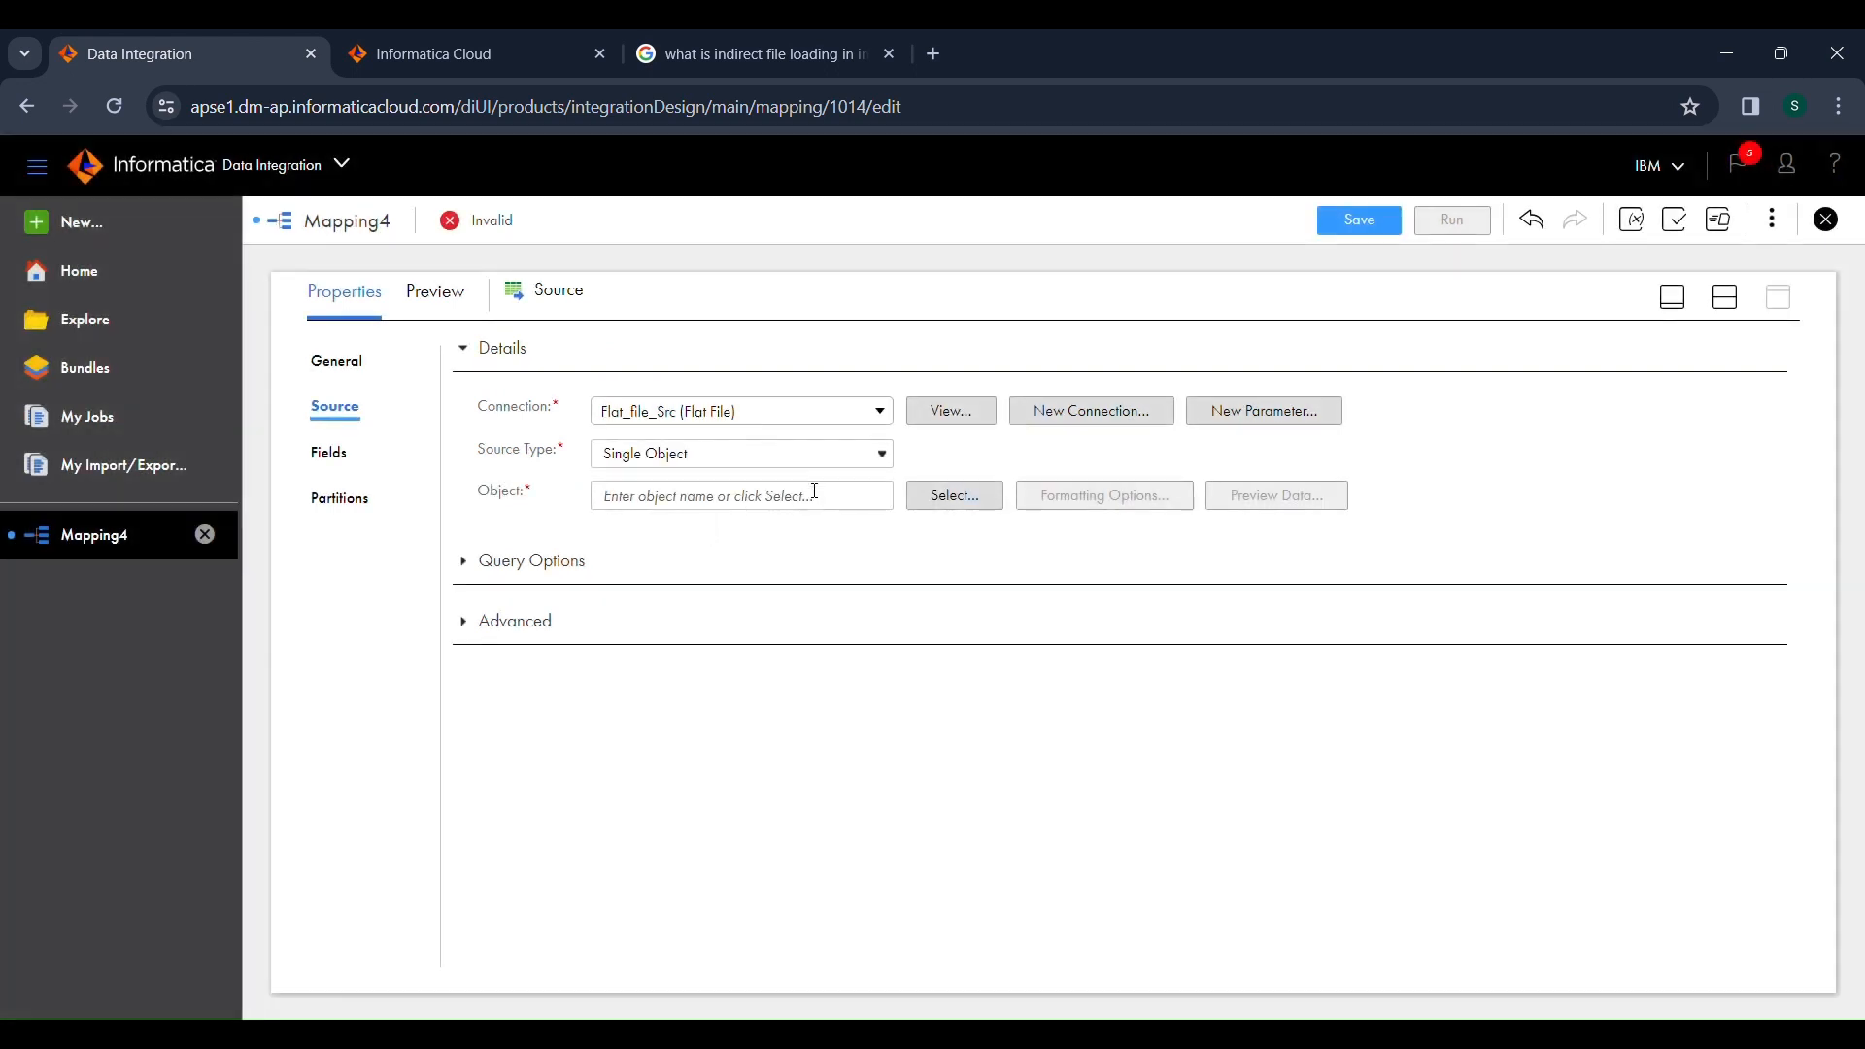
# Choose sqlcsv as the single source object and preview its data.
pyautogui.click(940, 500)
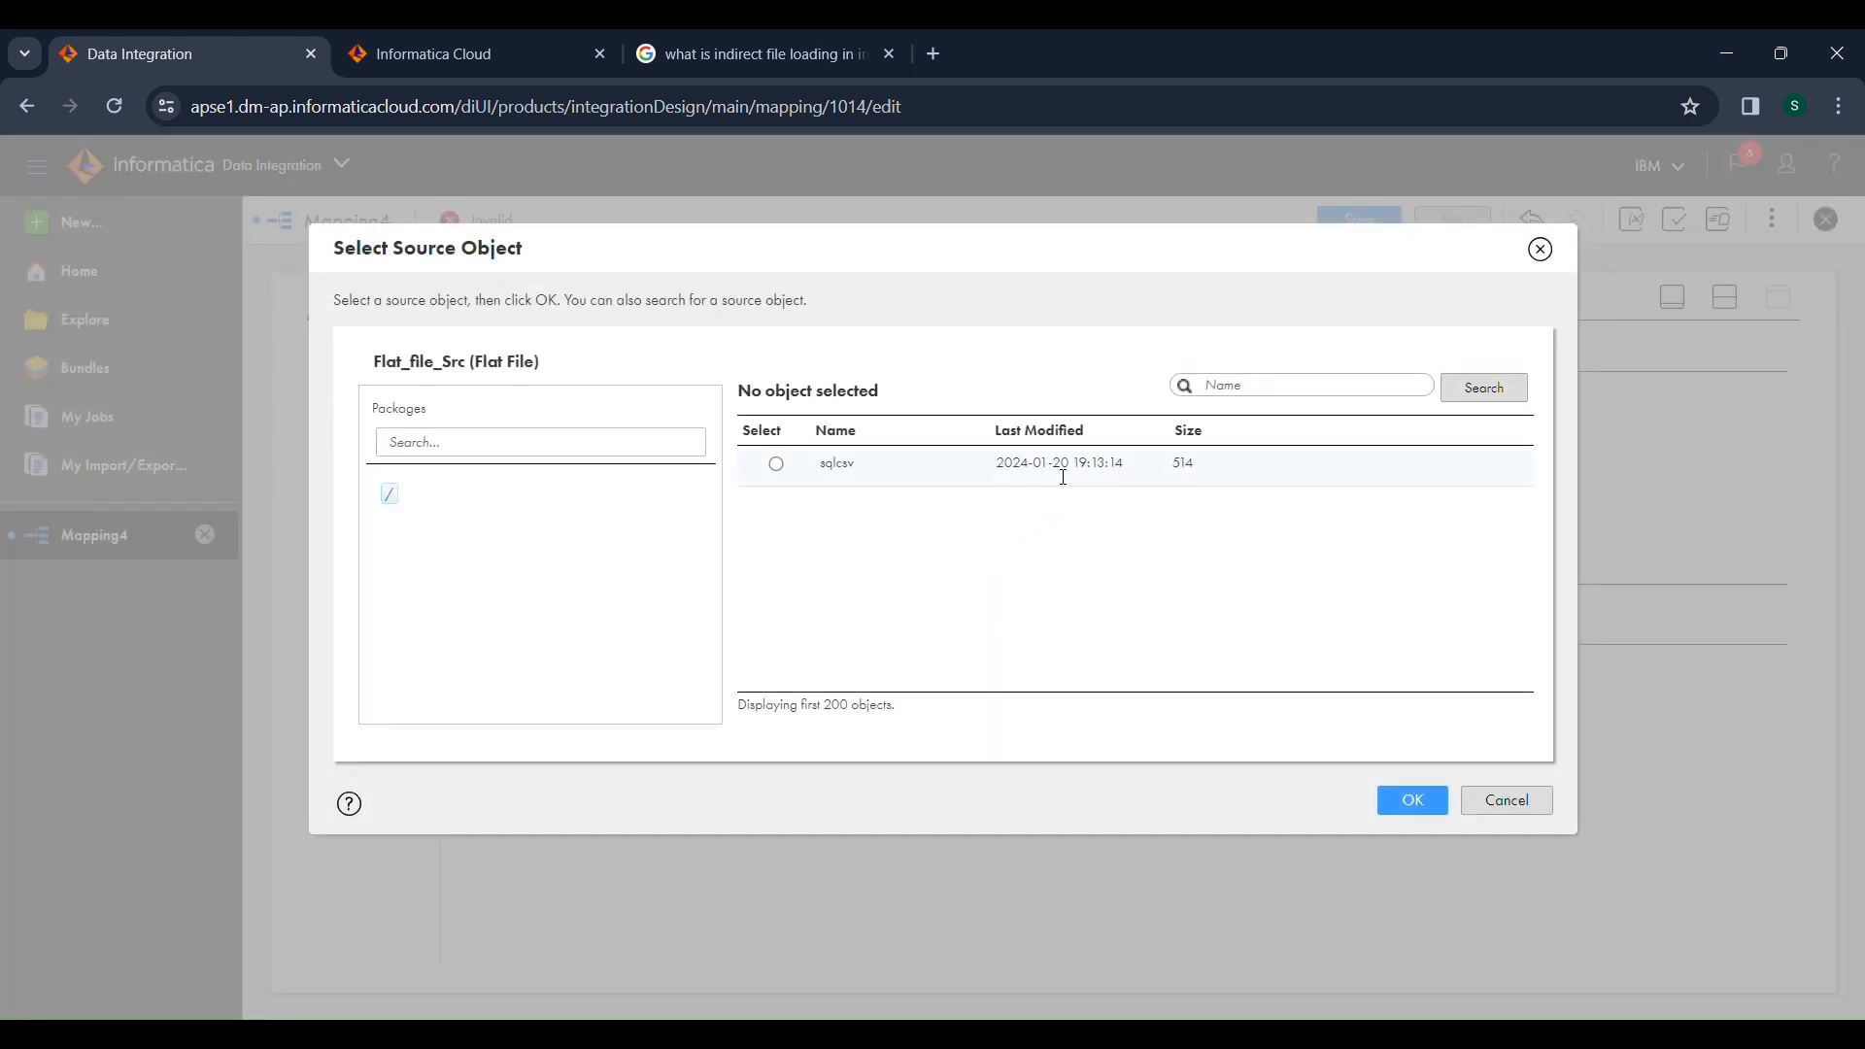
pyautogui.click(1064, 477)
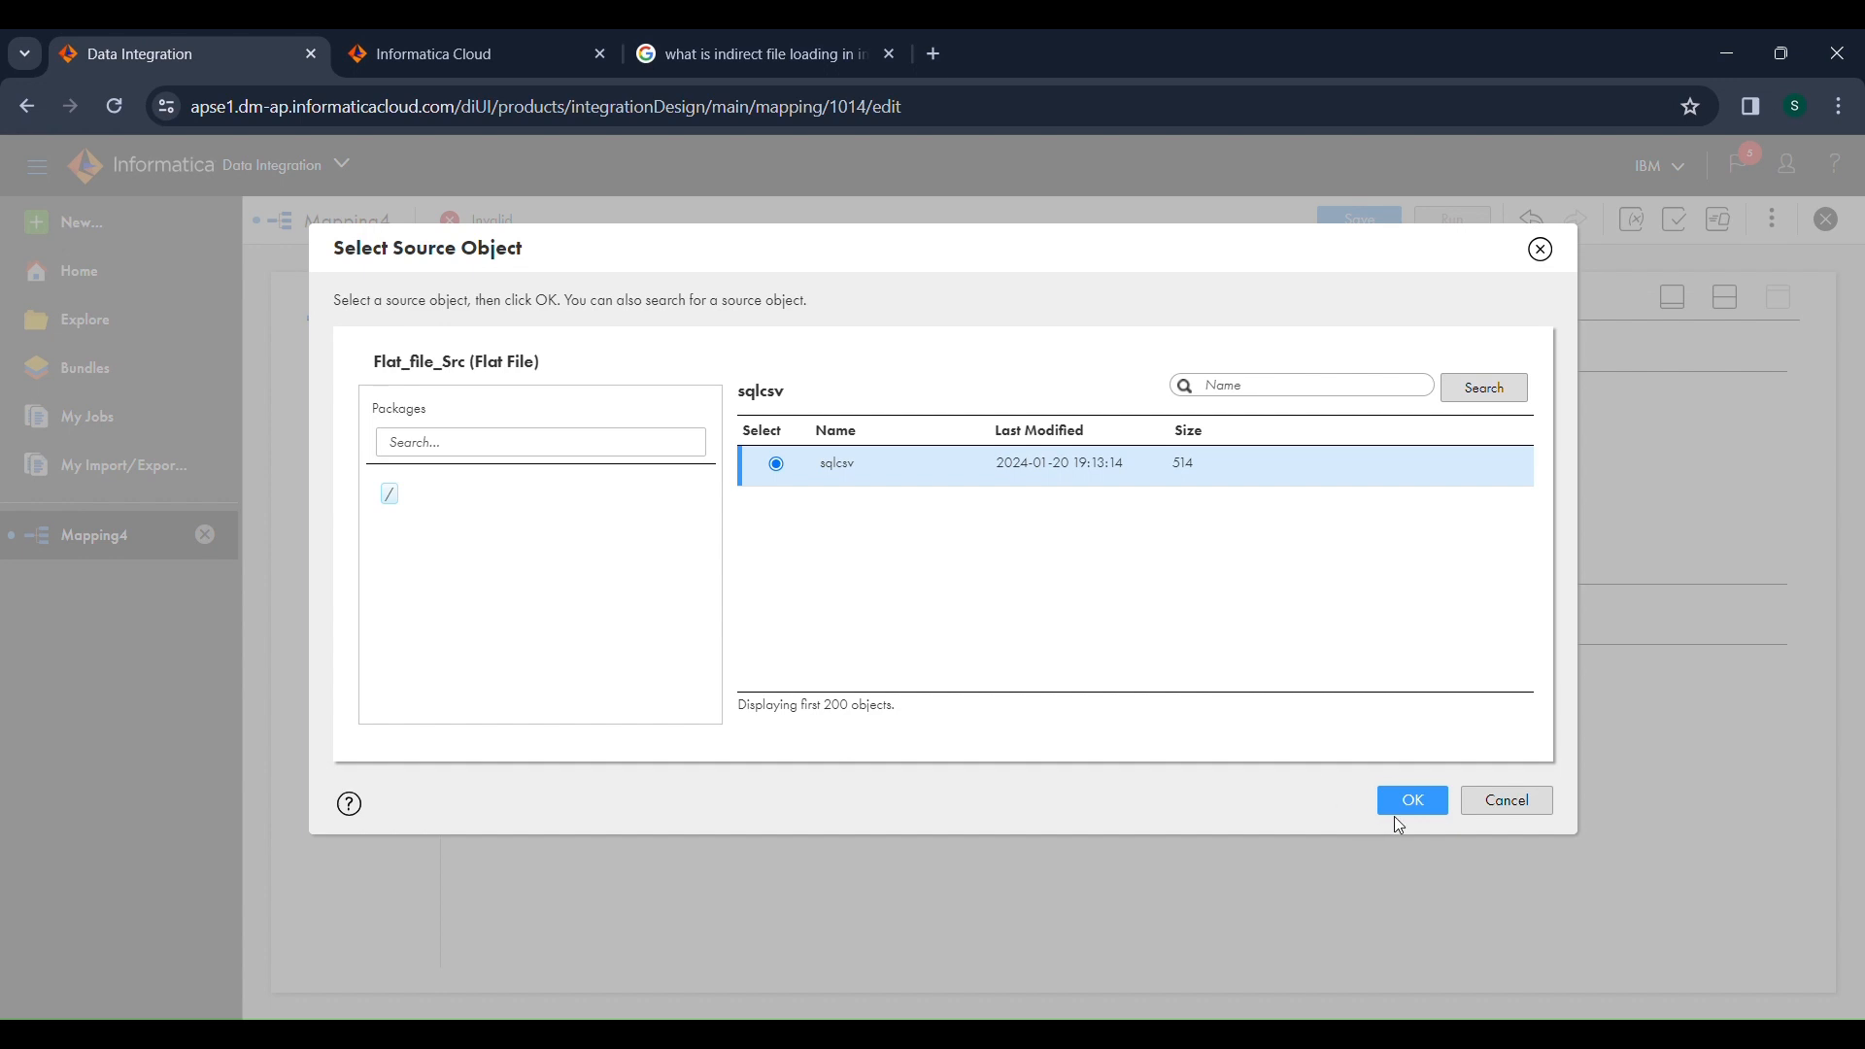
pyautogui.click(1414, 802)
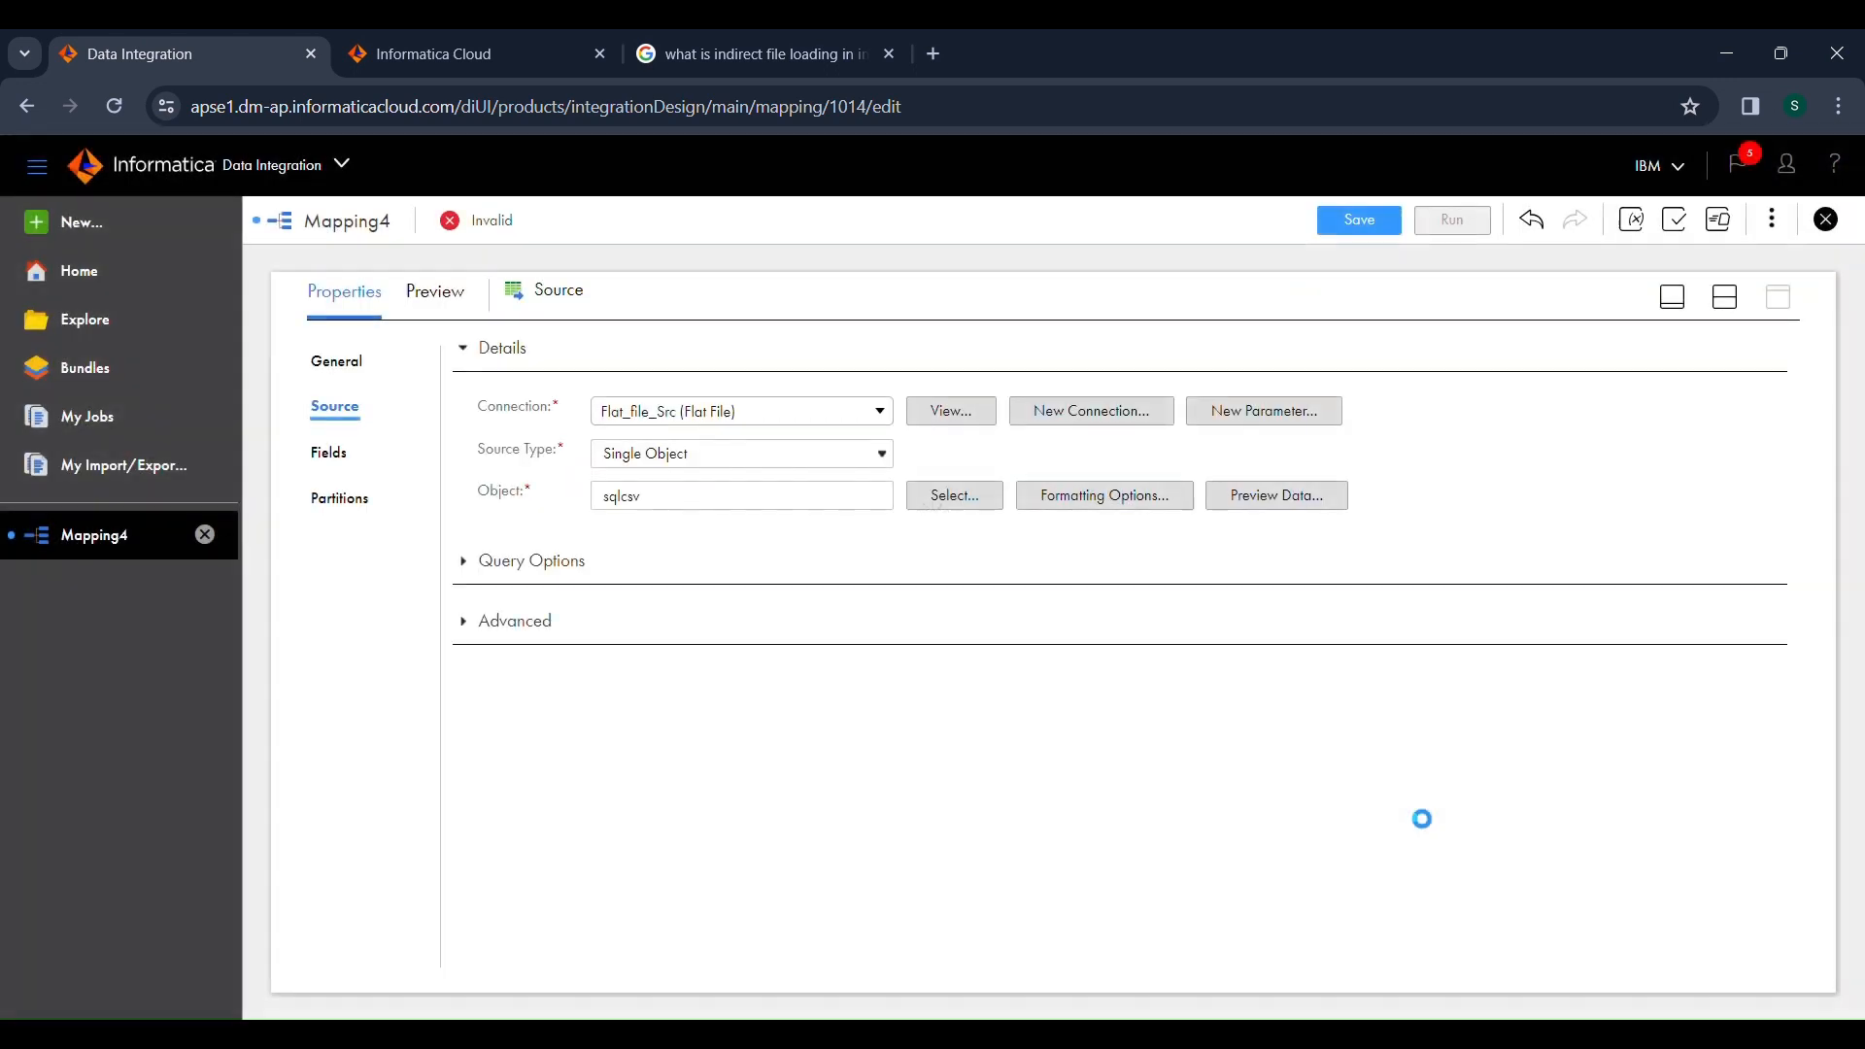
pyautogui.click(1265, 505)
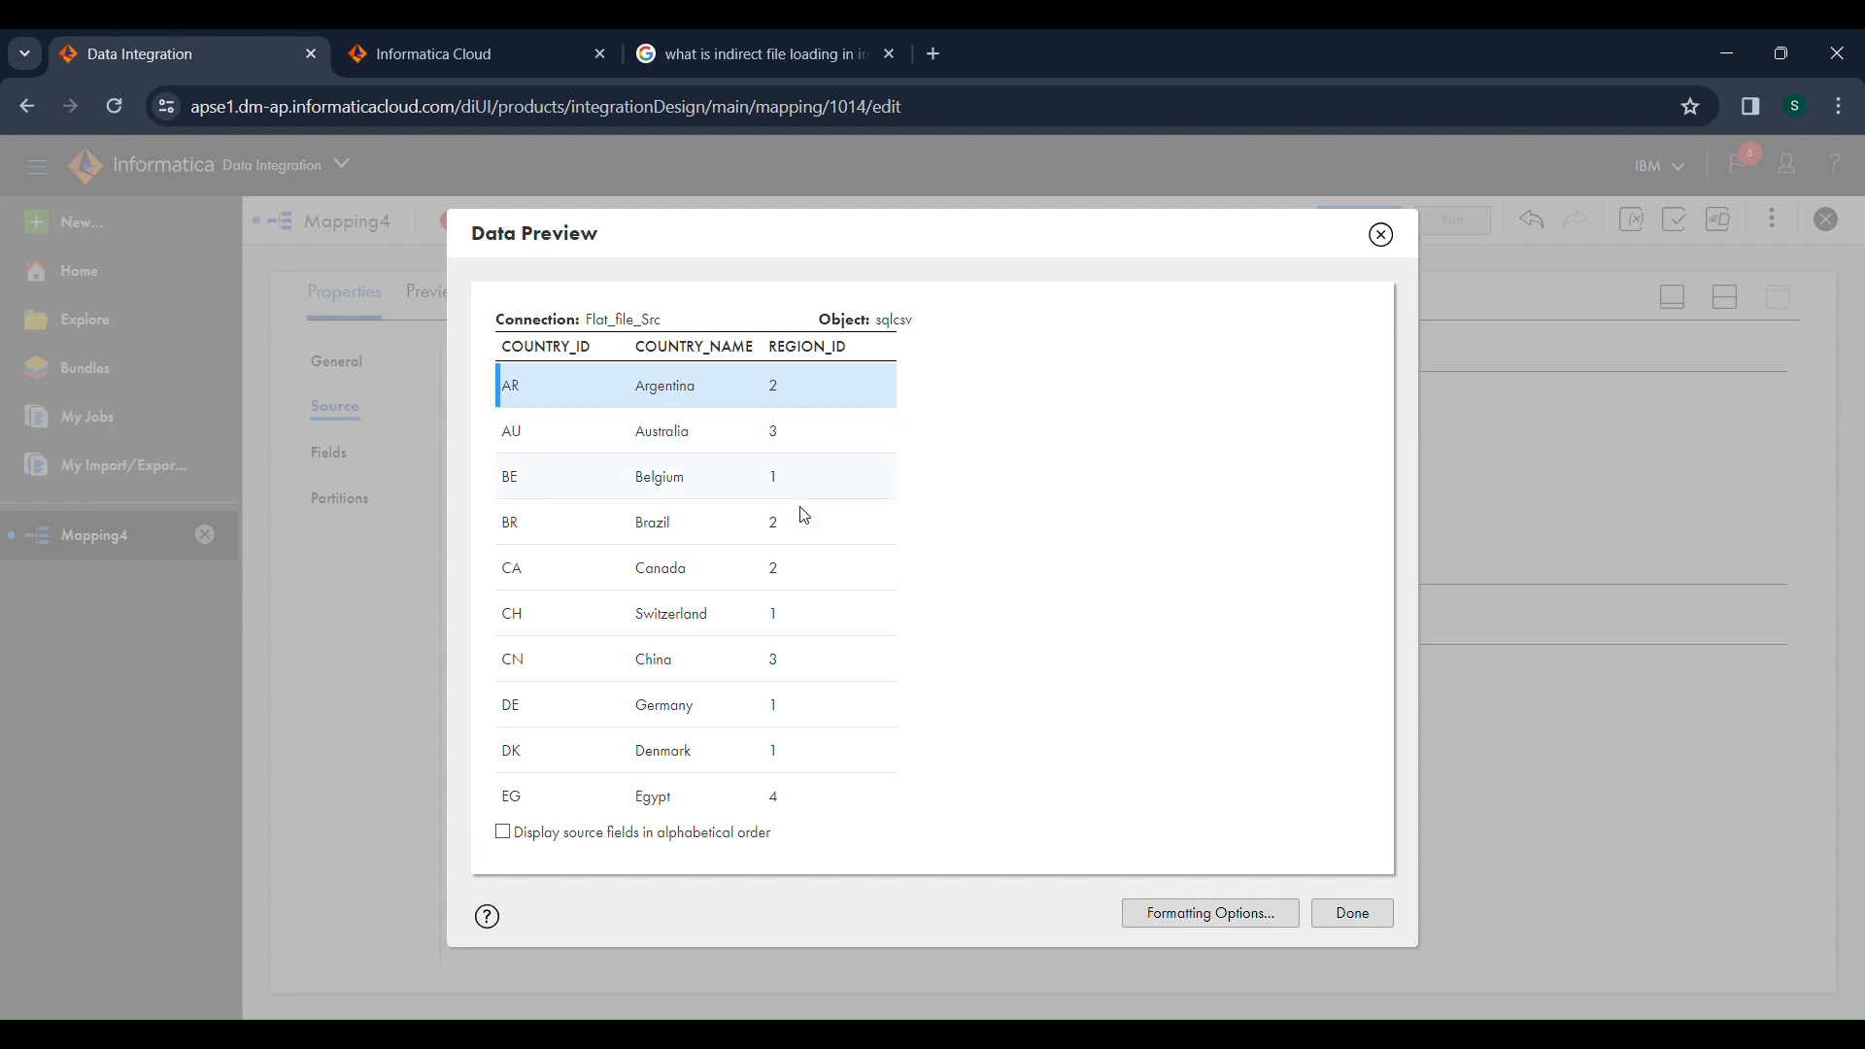
pyautogui.click(1352, 914)
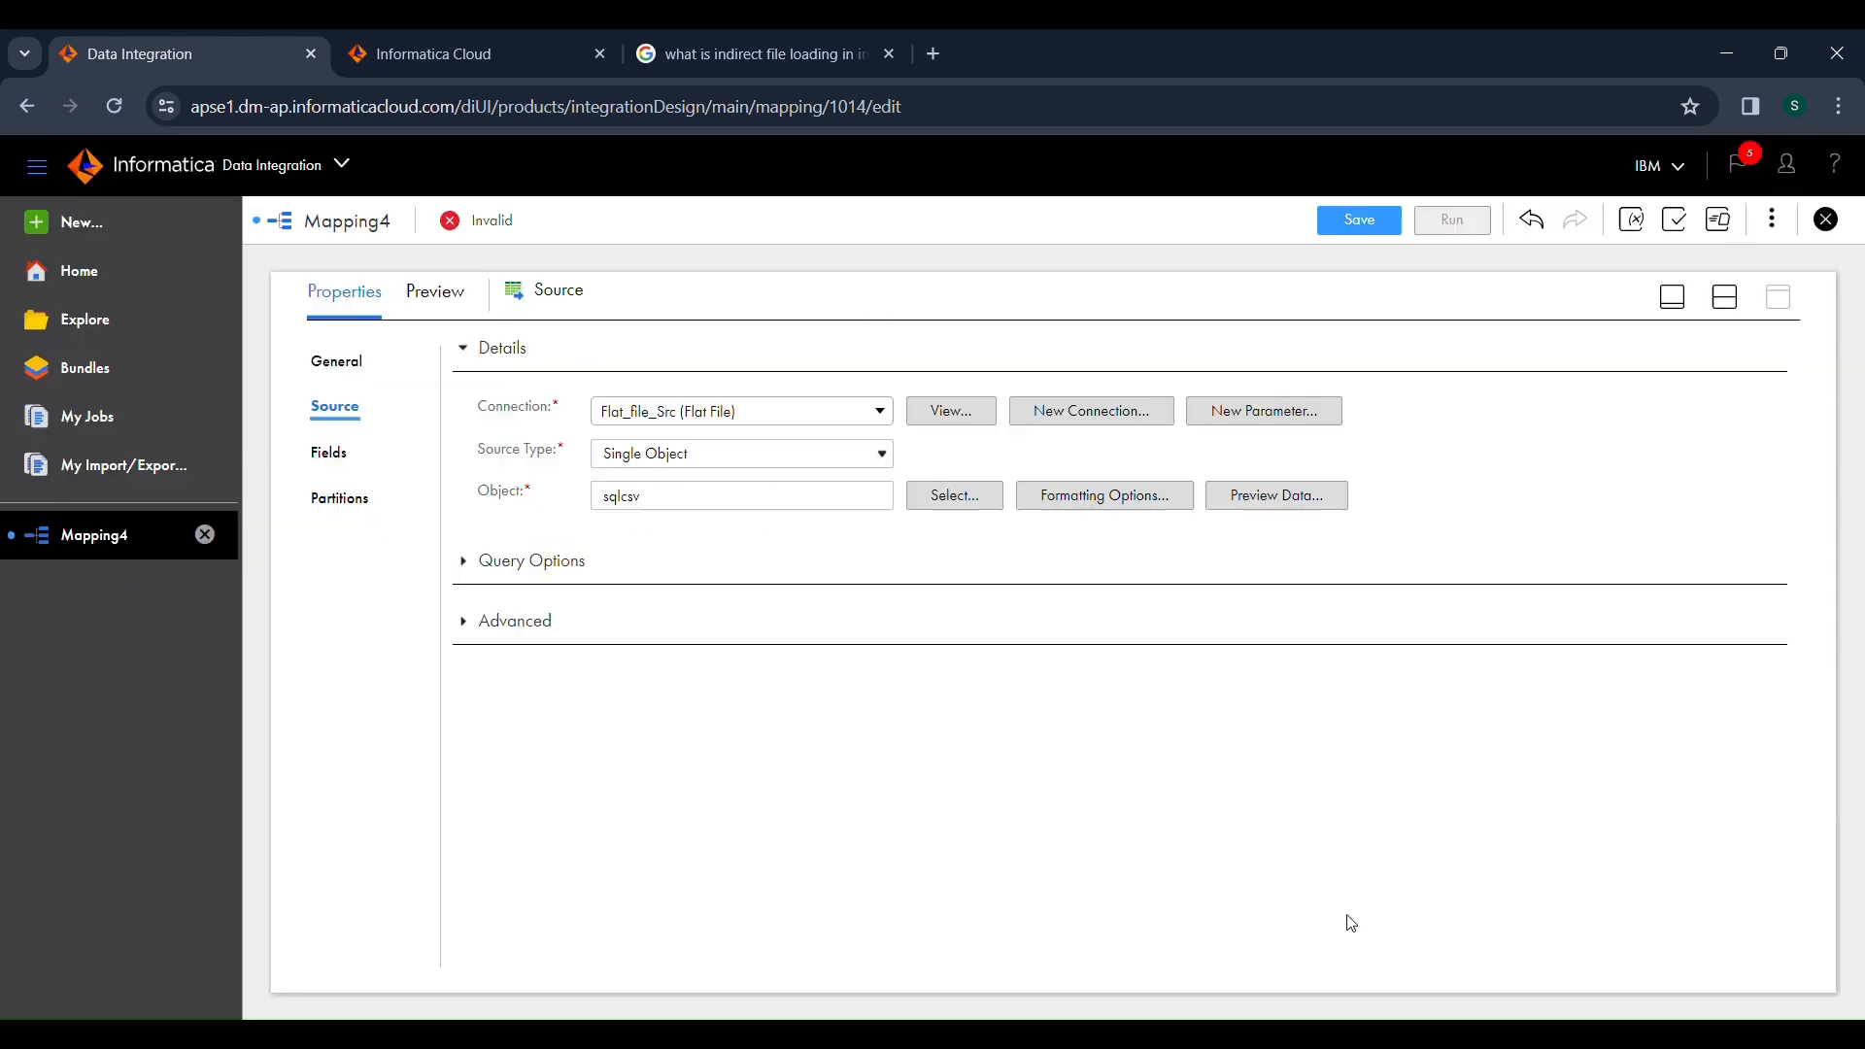
# Show the Source transformation's fields and turn on metadata editing for them.
pyautogui.click(336, 458)
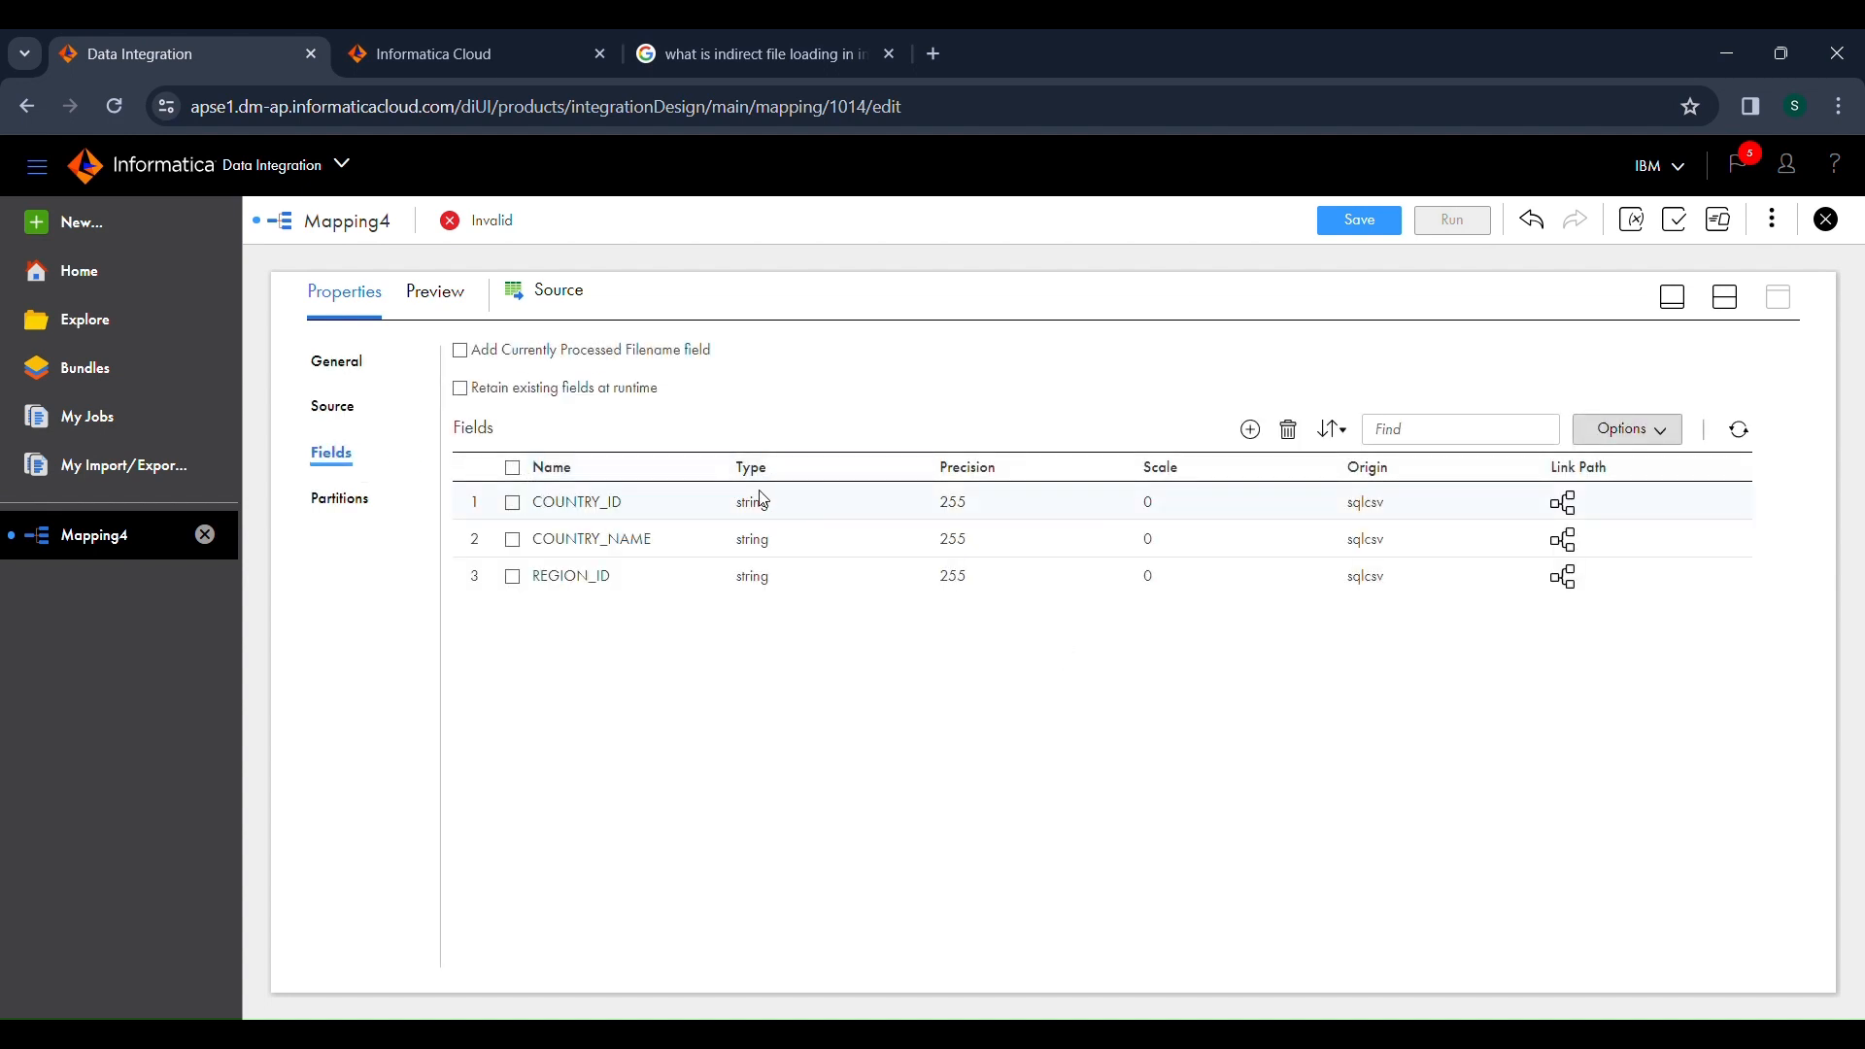
pyautogui.moveTo(761, 498); pyautogui.dragTo(768, 572)
pyautogui.click(794, 595)
pyautogui.click(774, 592)
pyautogui.doubleClick(750, 590)
pyautogui.click(747, 592)
pyautogui.click(1649, 428)
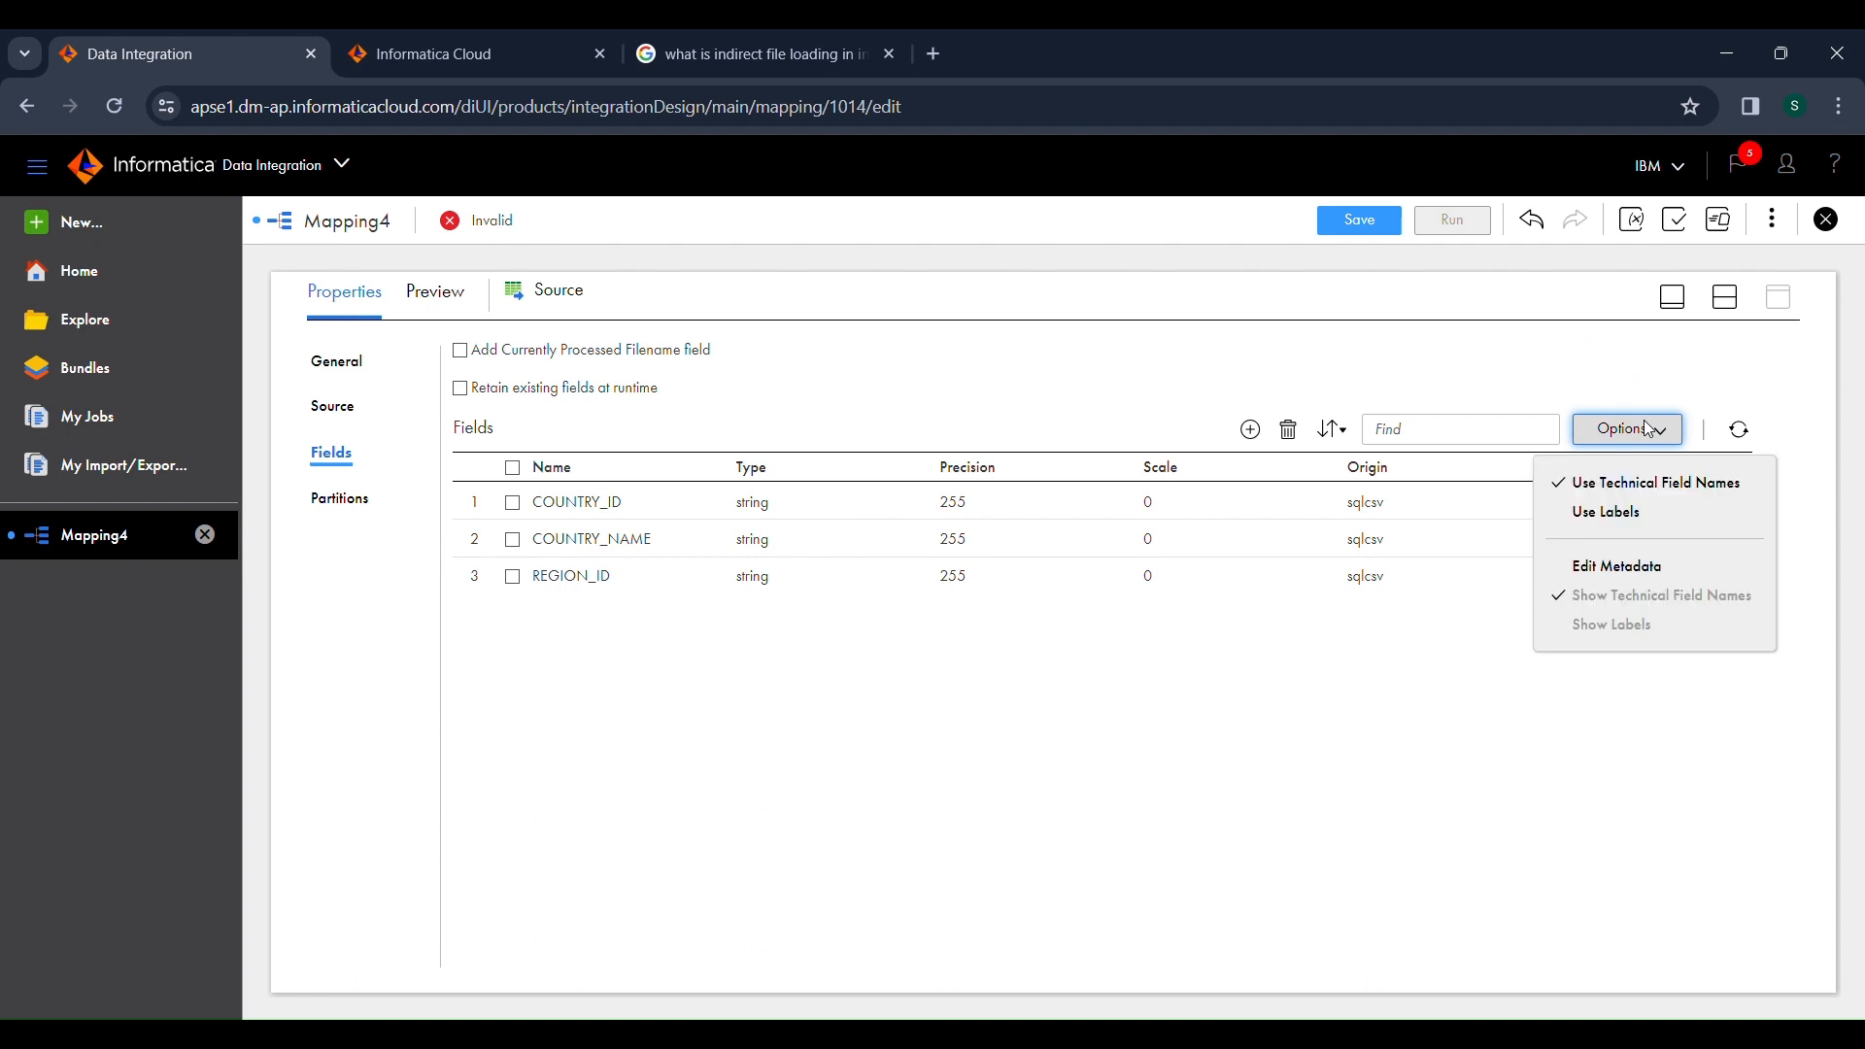
pyautogui.click(1633, 574)
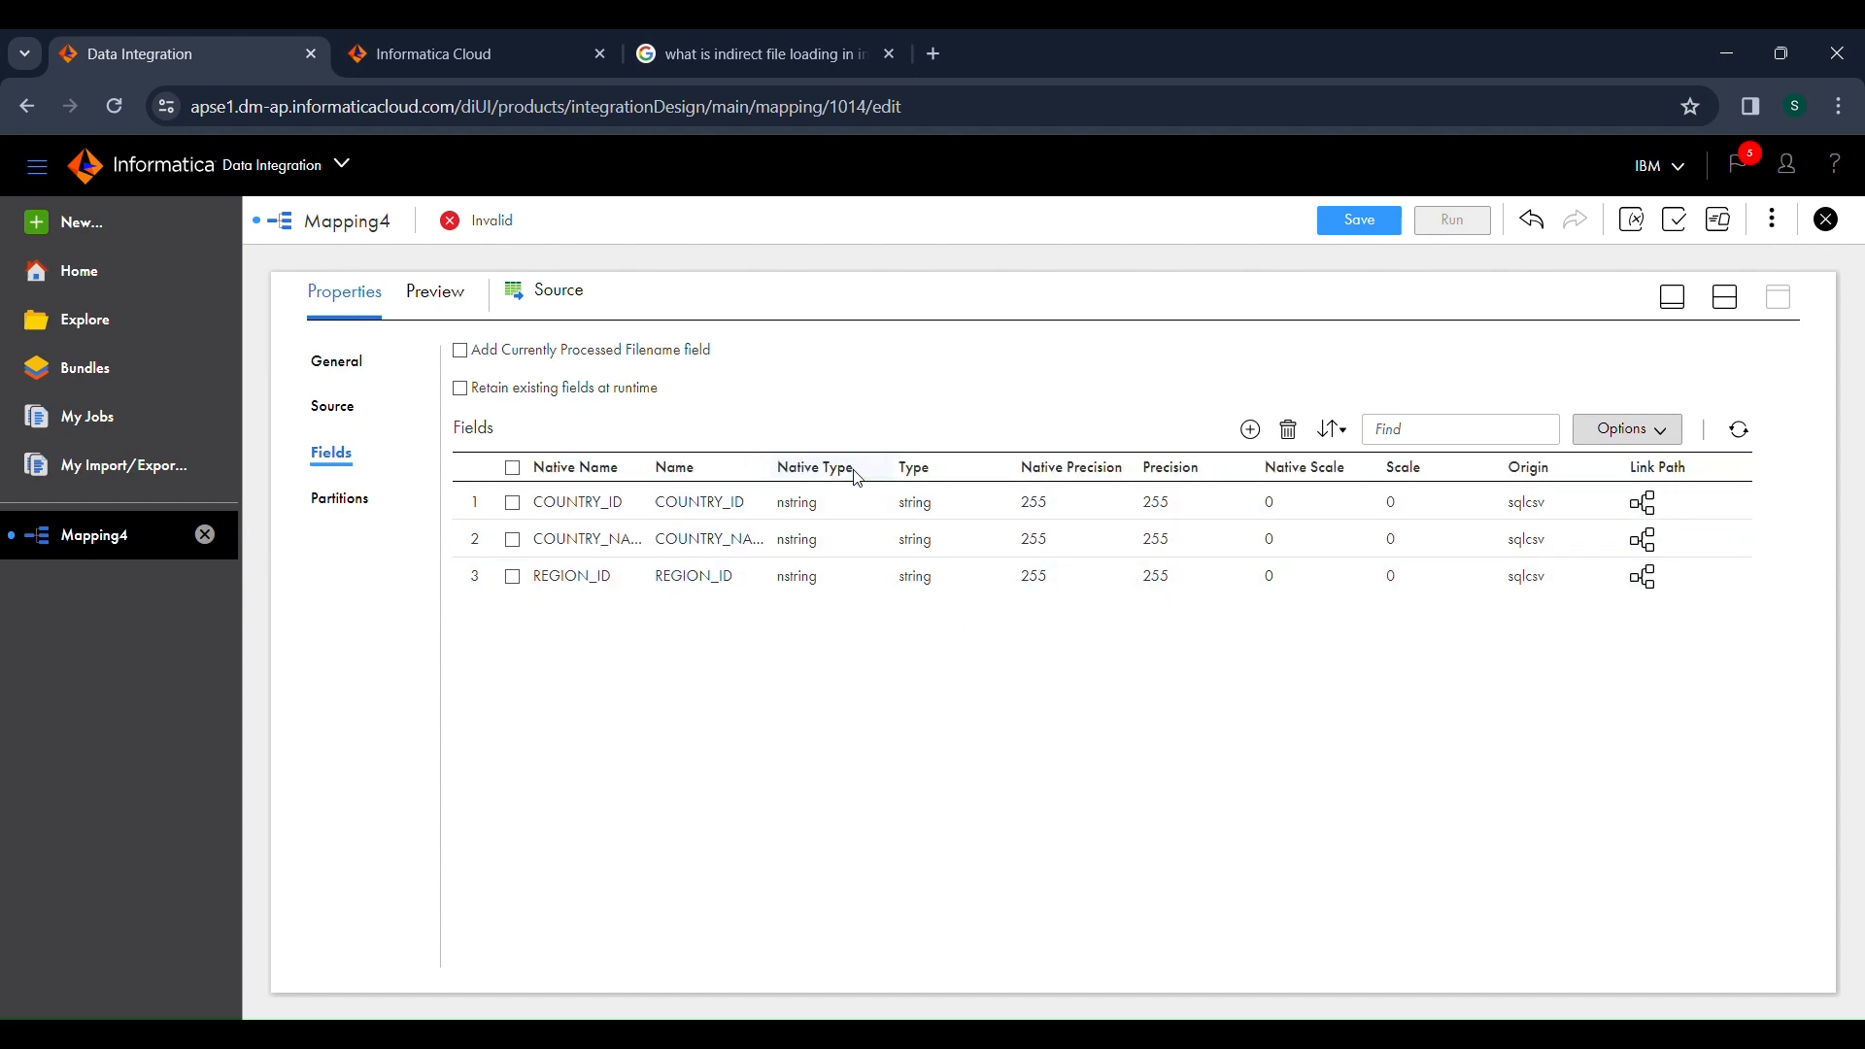
# Set the REGION_ID source field's native type to number and its native precision to 4.
pyautogui.click(822, 578)
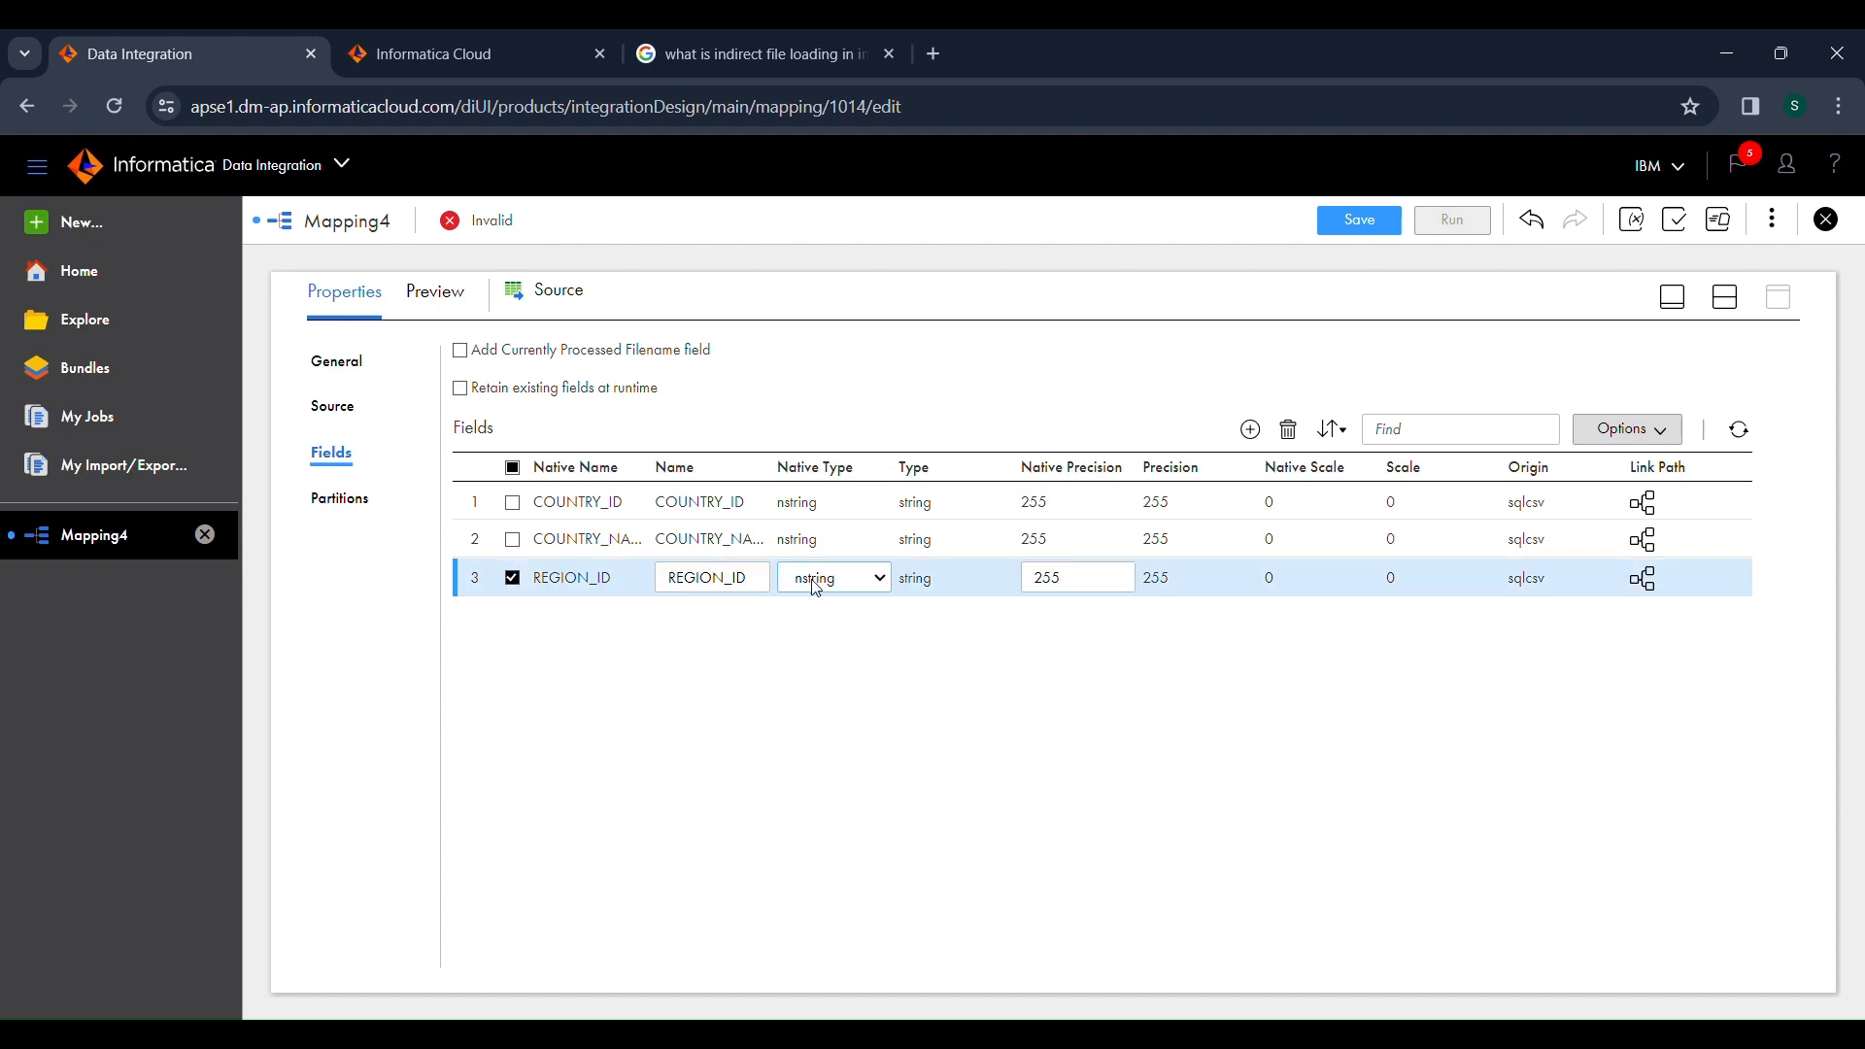
pyautogui.click(835, 726)
pyautogui.click(1085, 588)
pyautogui.doubleClick(1085, 589)
pyautogui.write('4')
pyautogui.click(1155, 688)
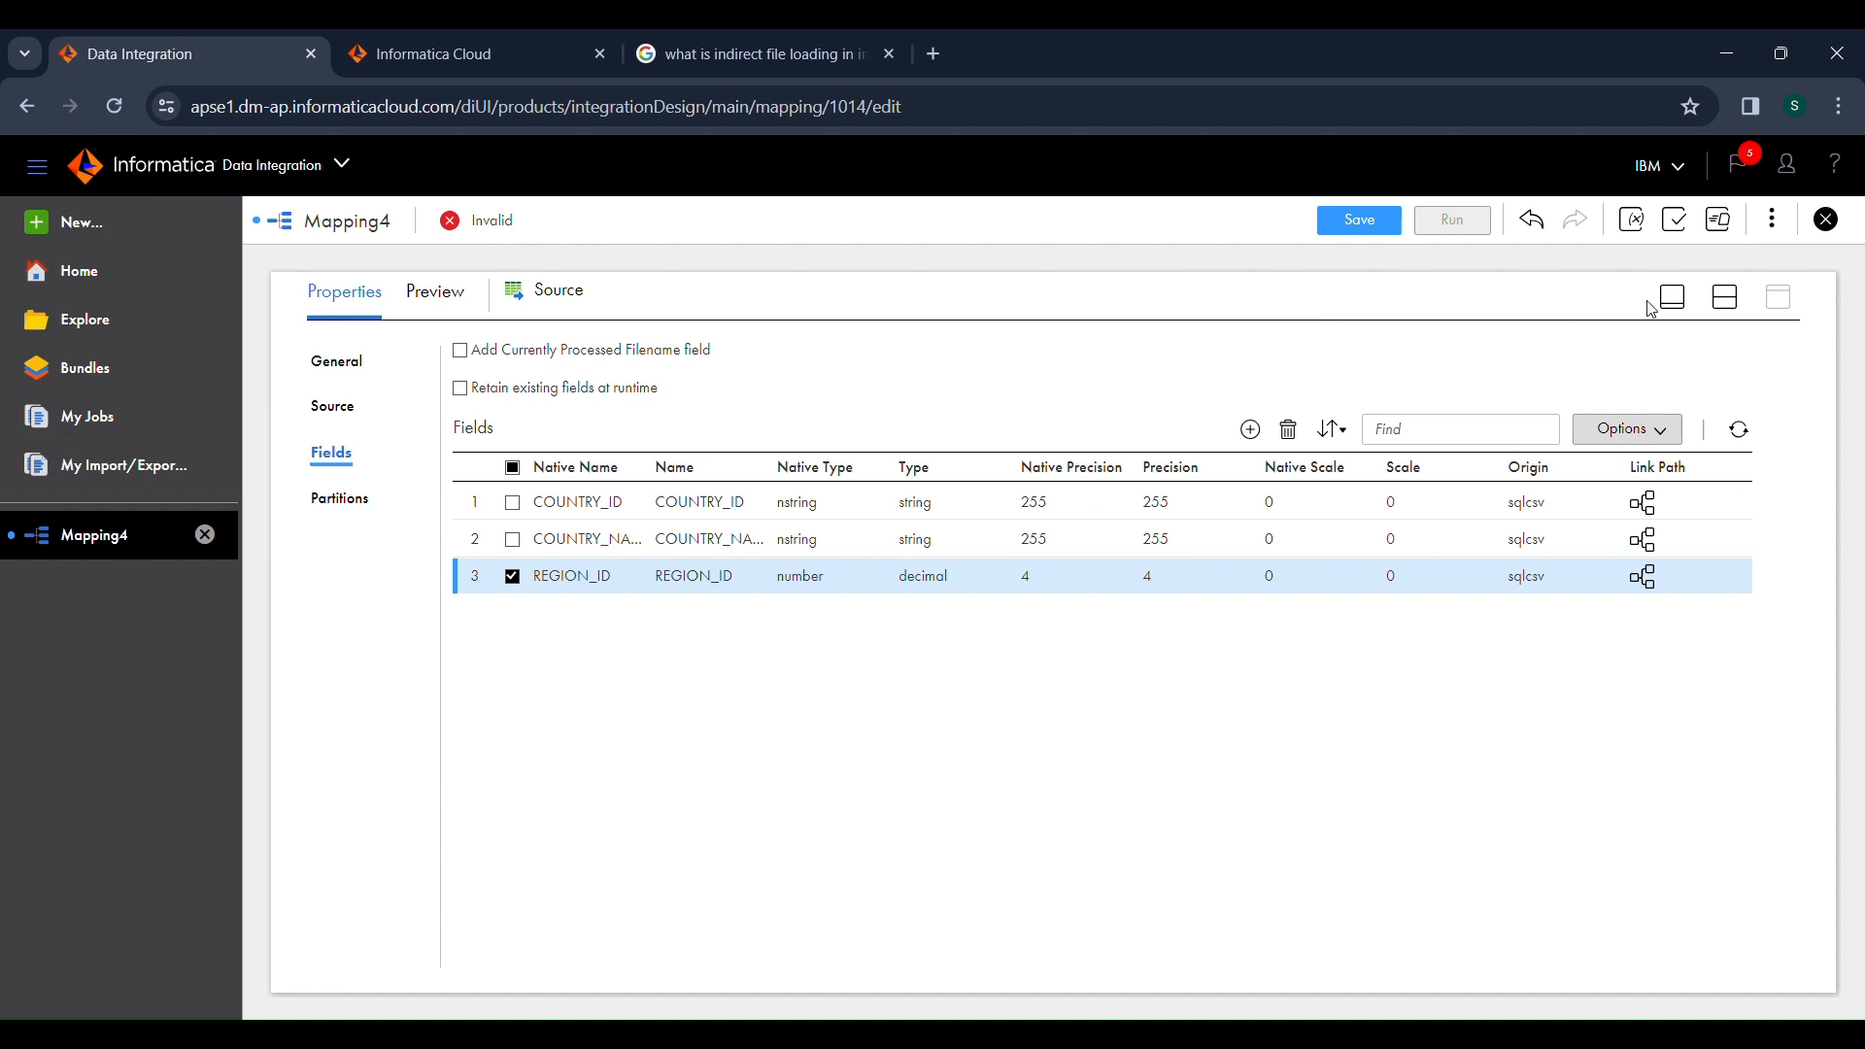
# Set the Target transformation's connection to Flat_file_Tgt (Flat File).
pyautogui.click(1726, 303)
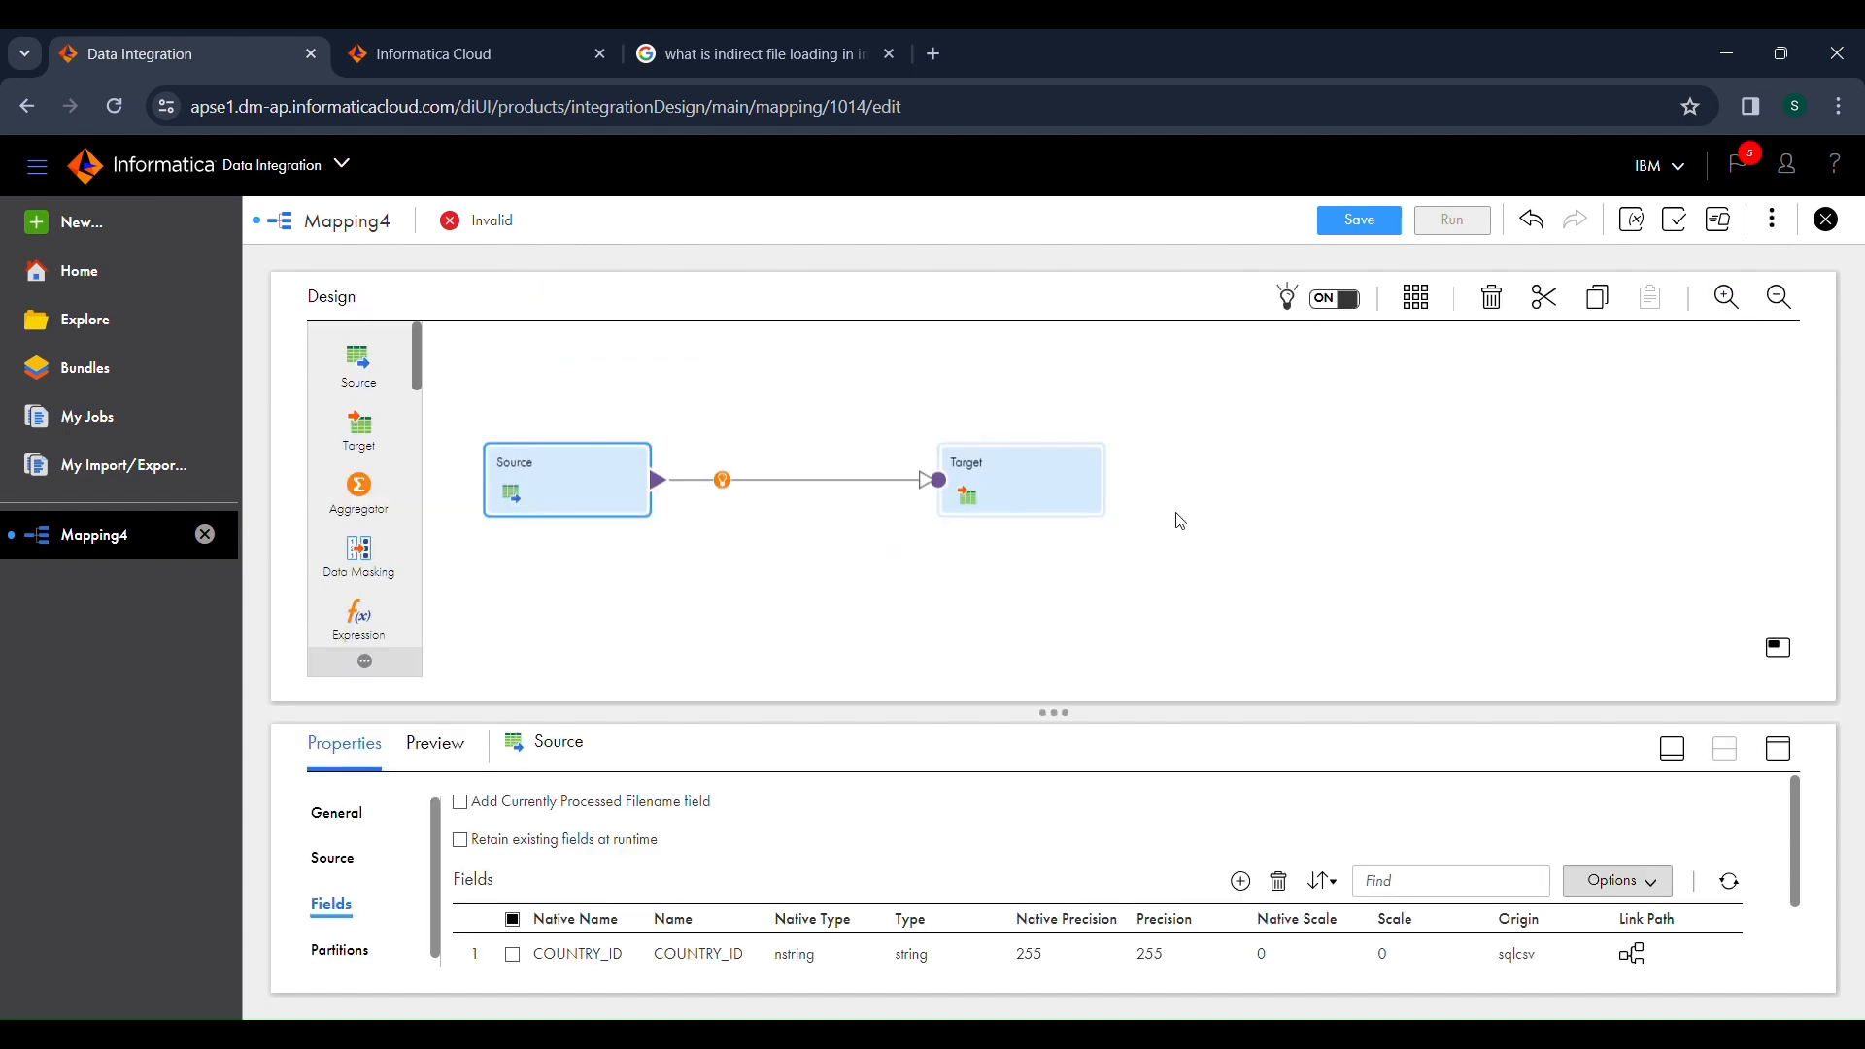
pyautogui.click(1073, 515)
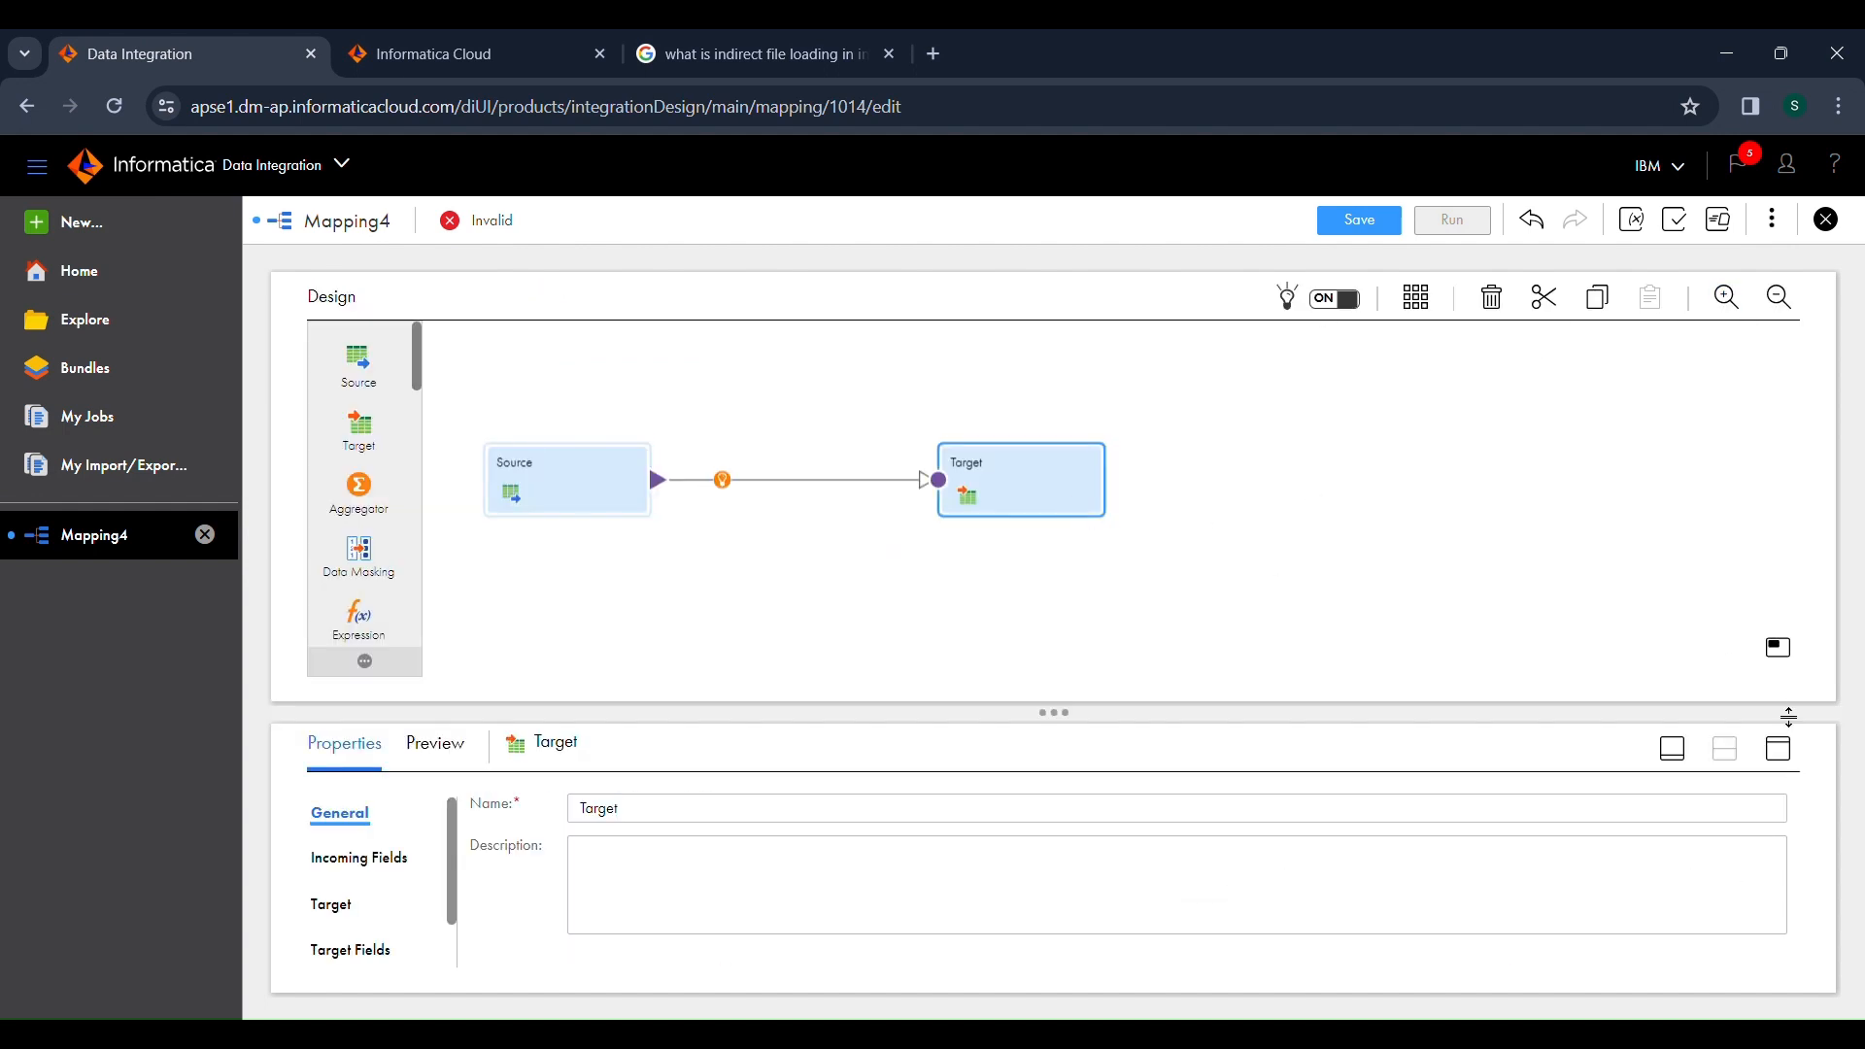
pyautogui.click(1776, 753)
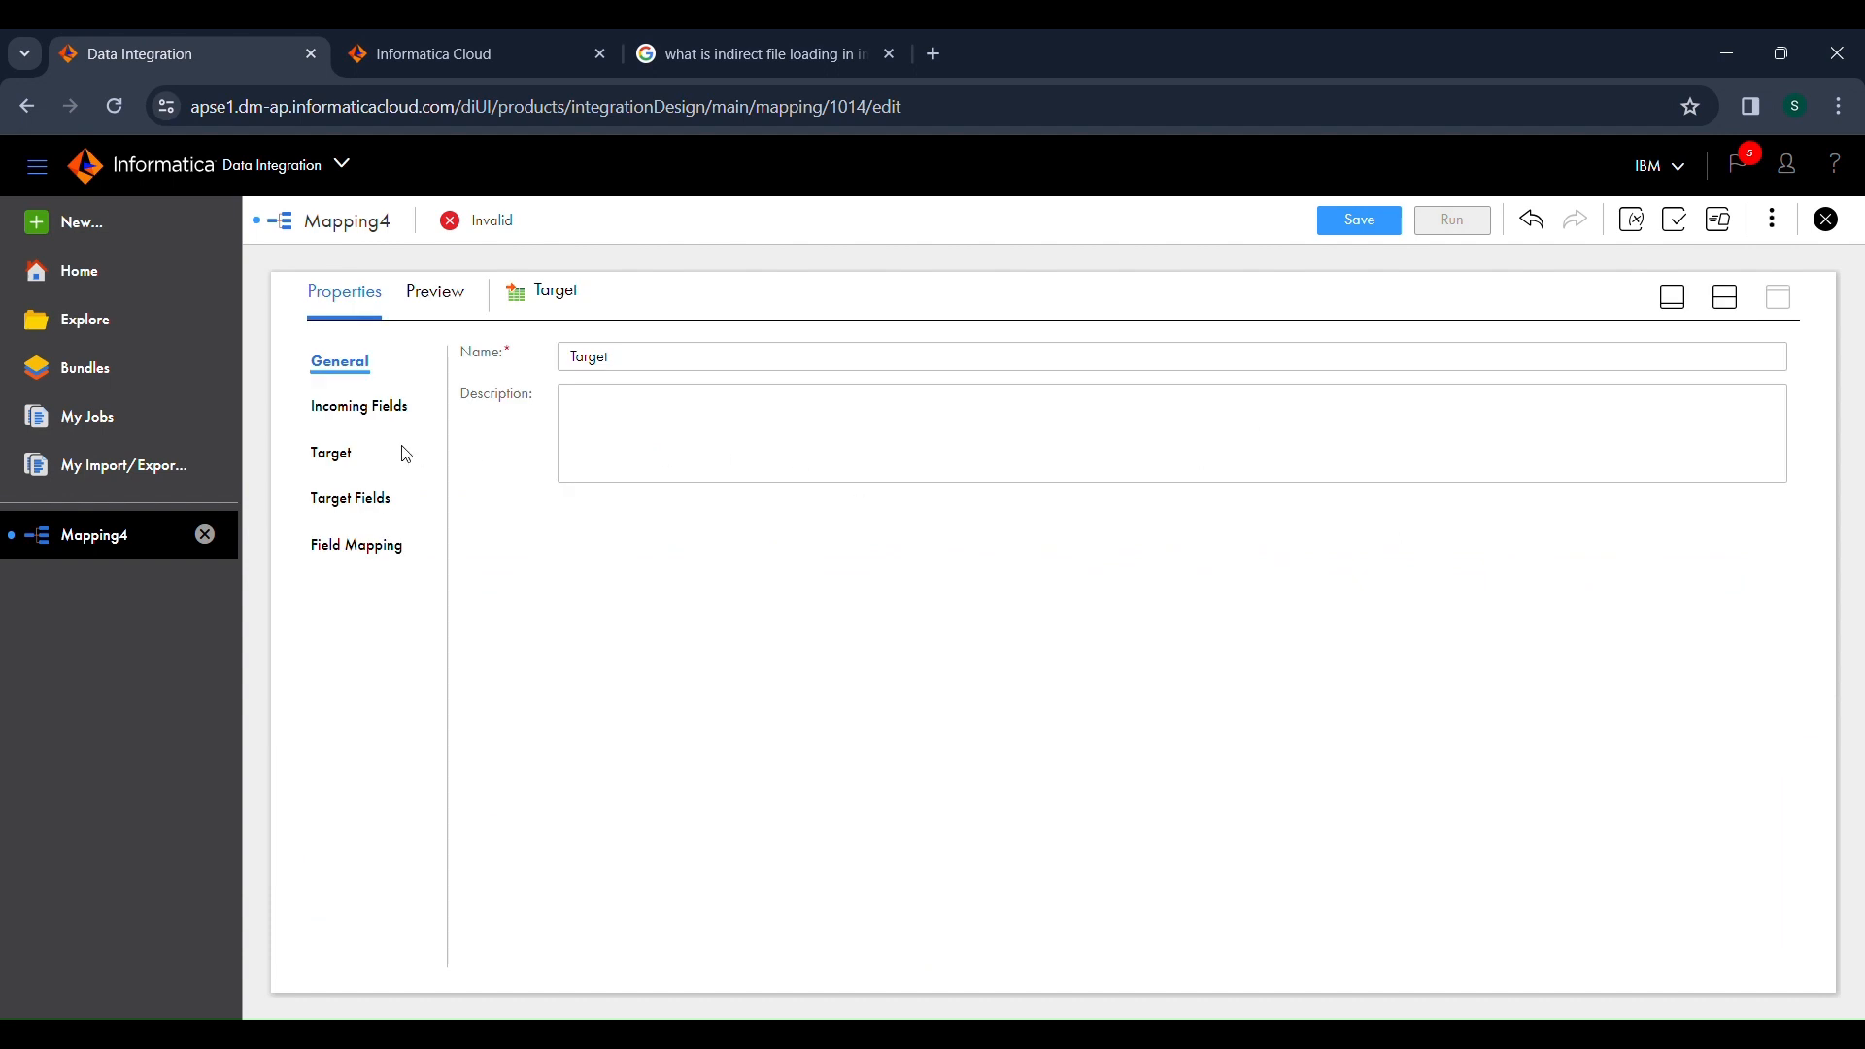
pyautogui.click(367, 454)
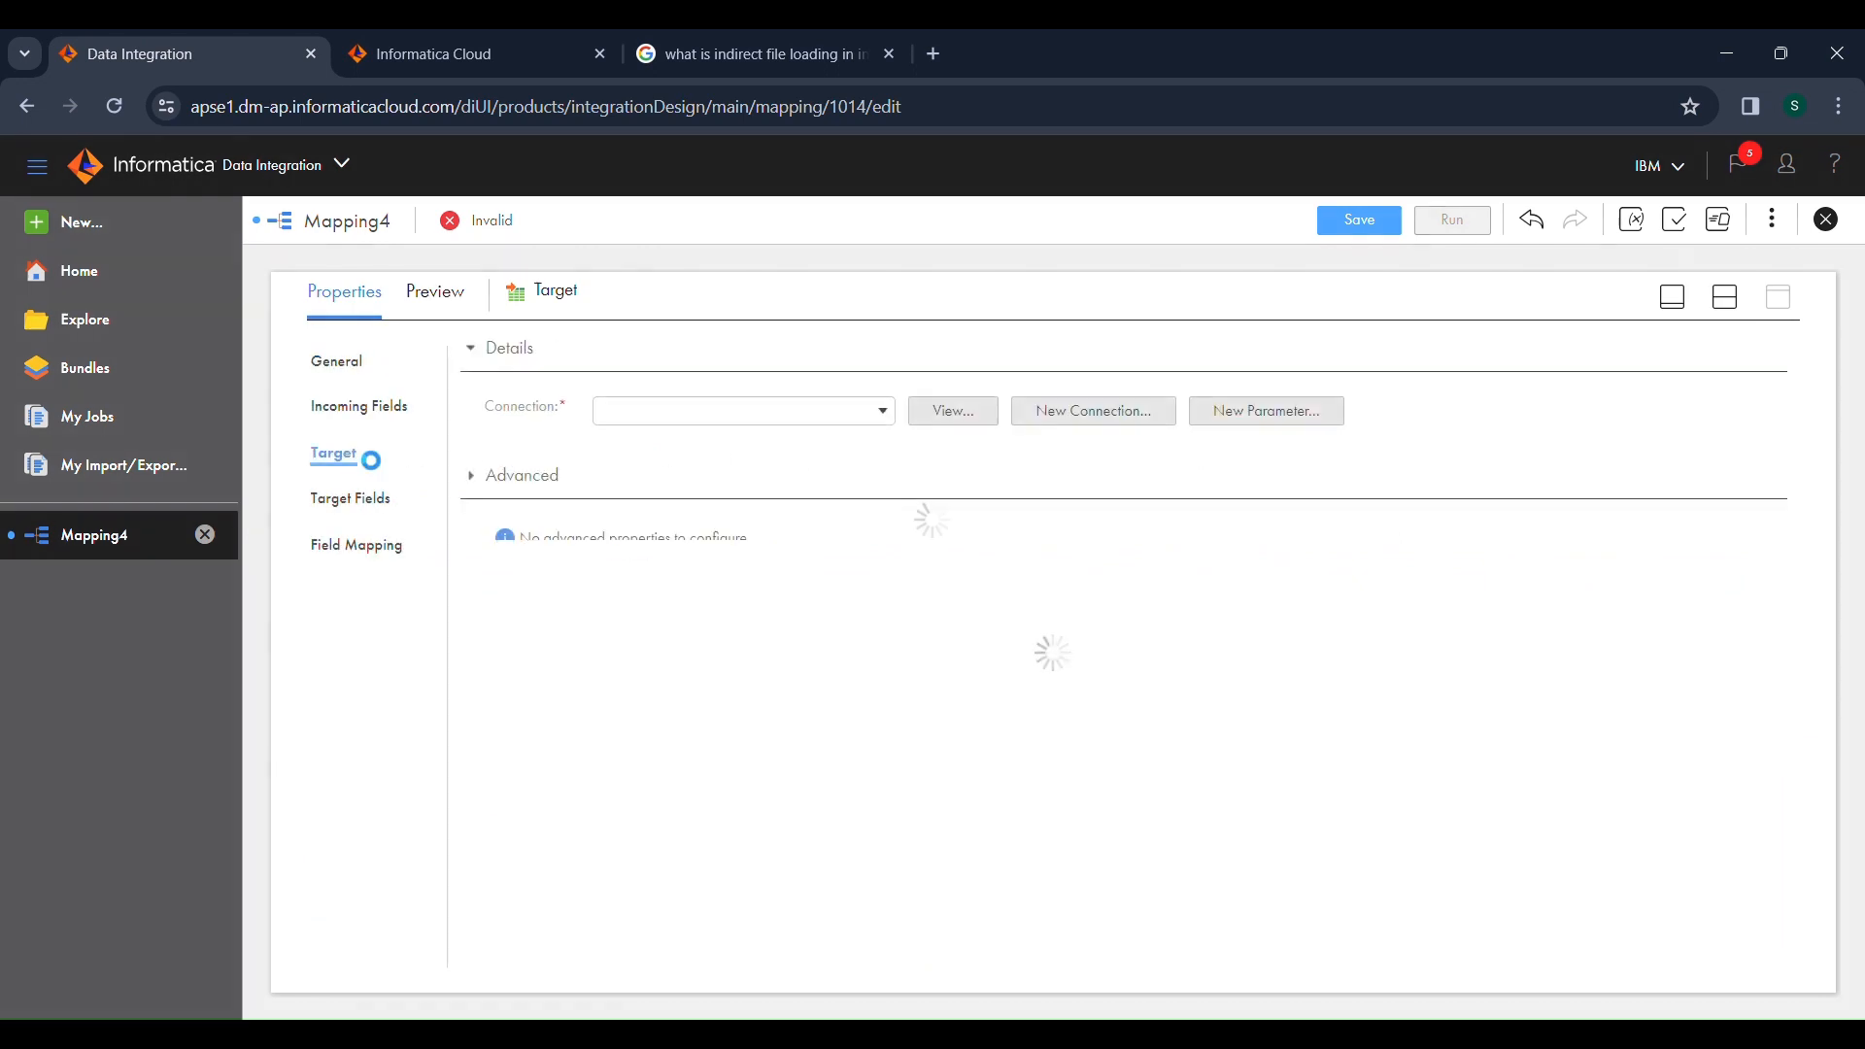
pyautogui.click(653, 417)
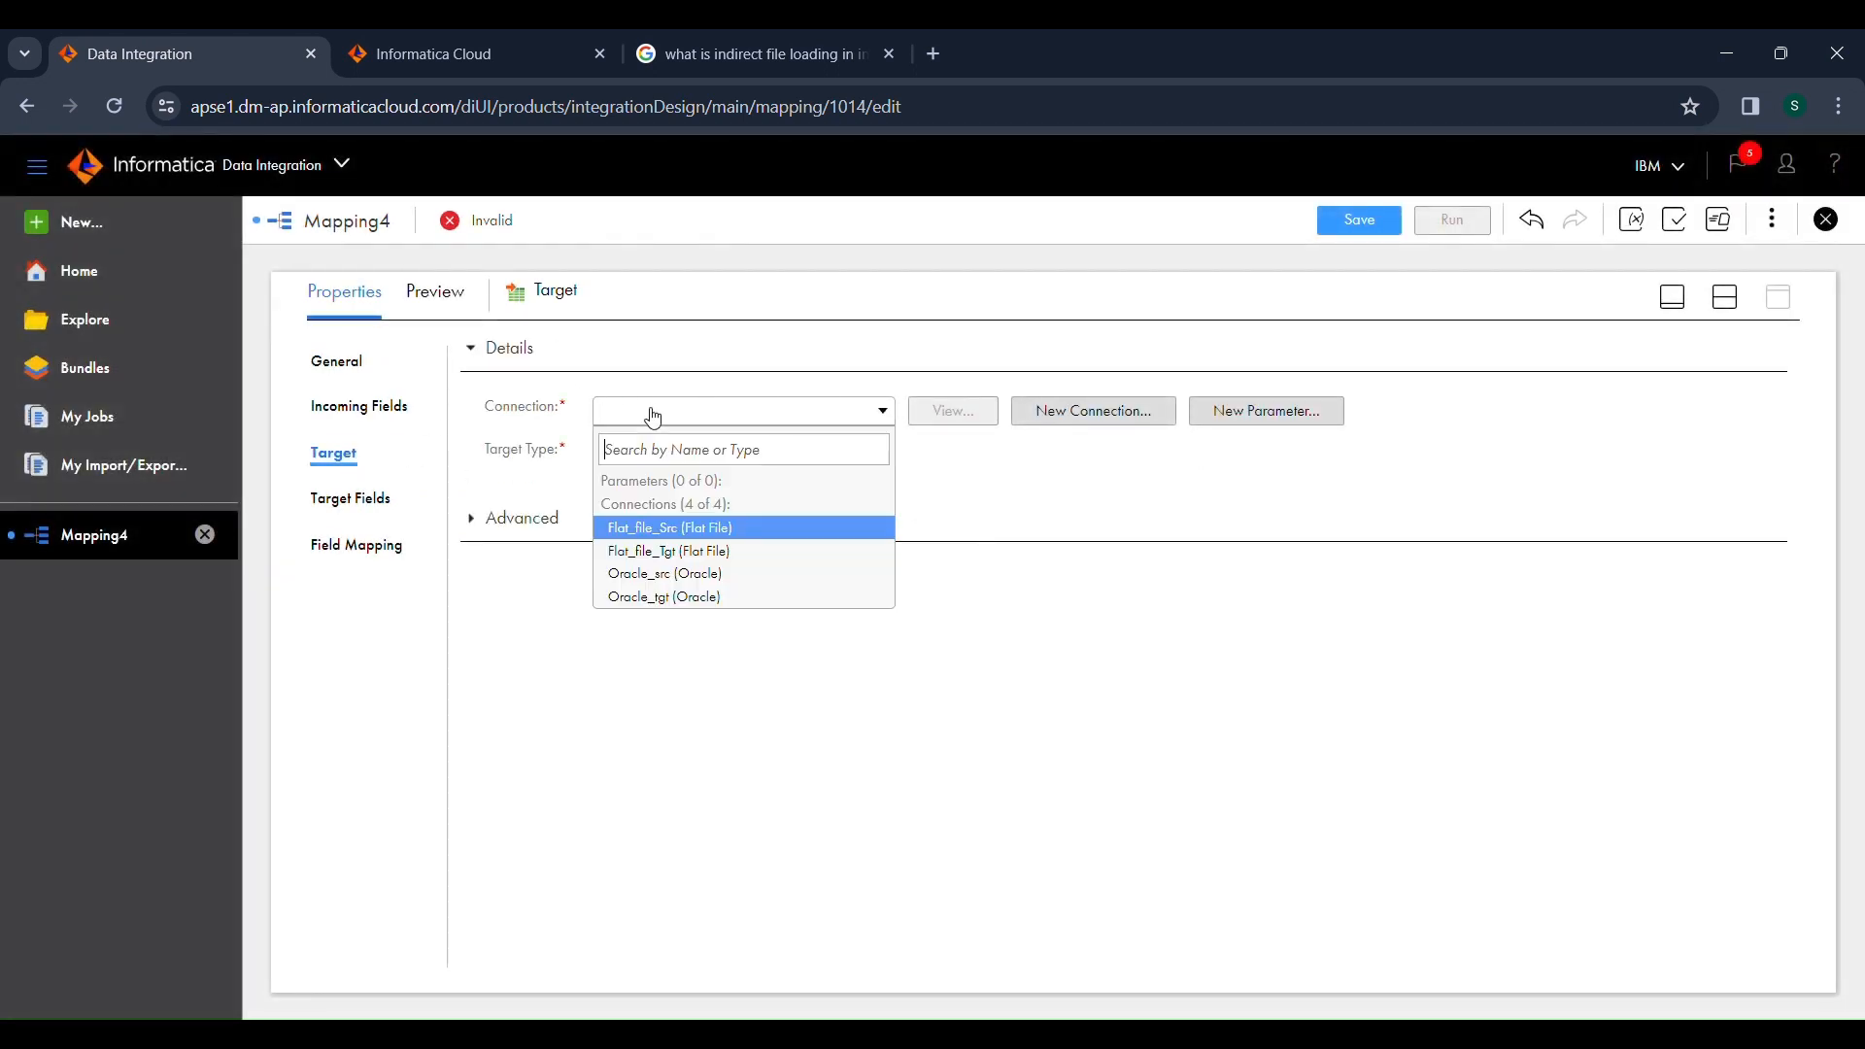
pyautogui.click(668, 553)
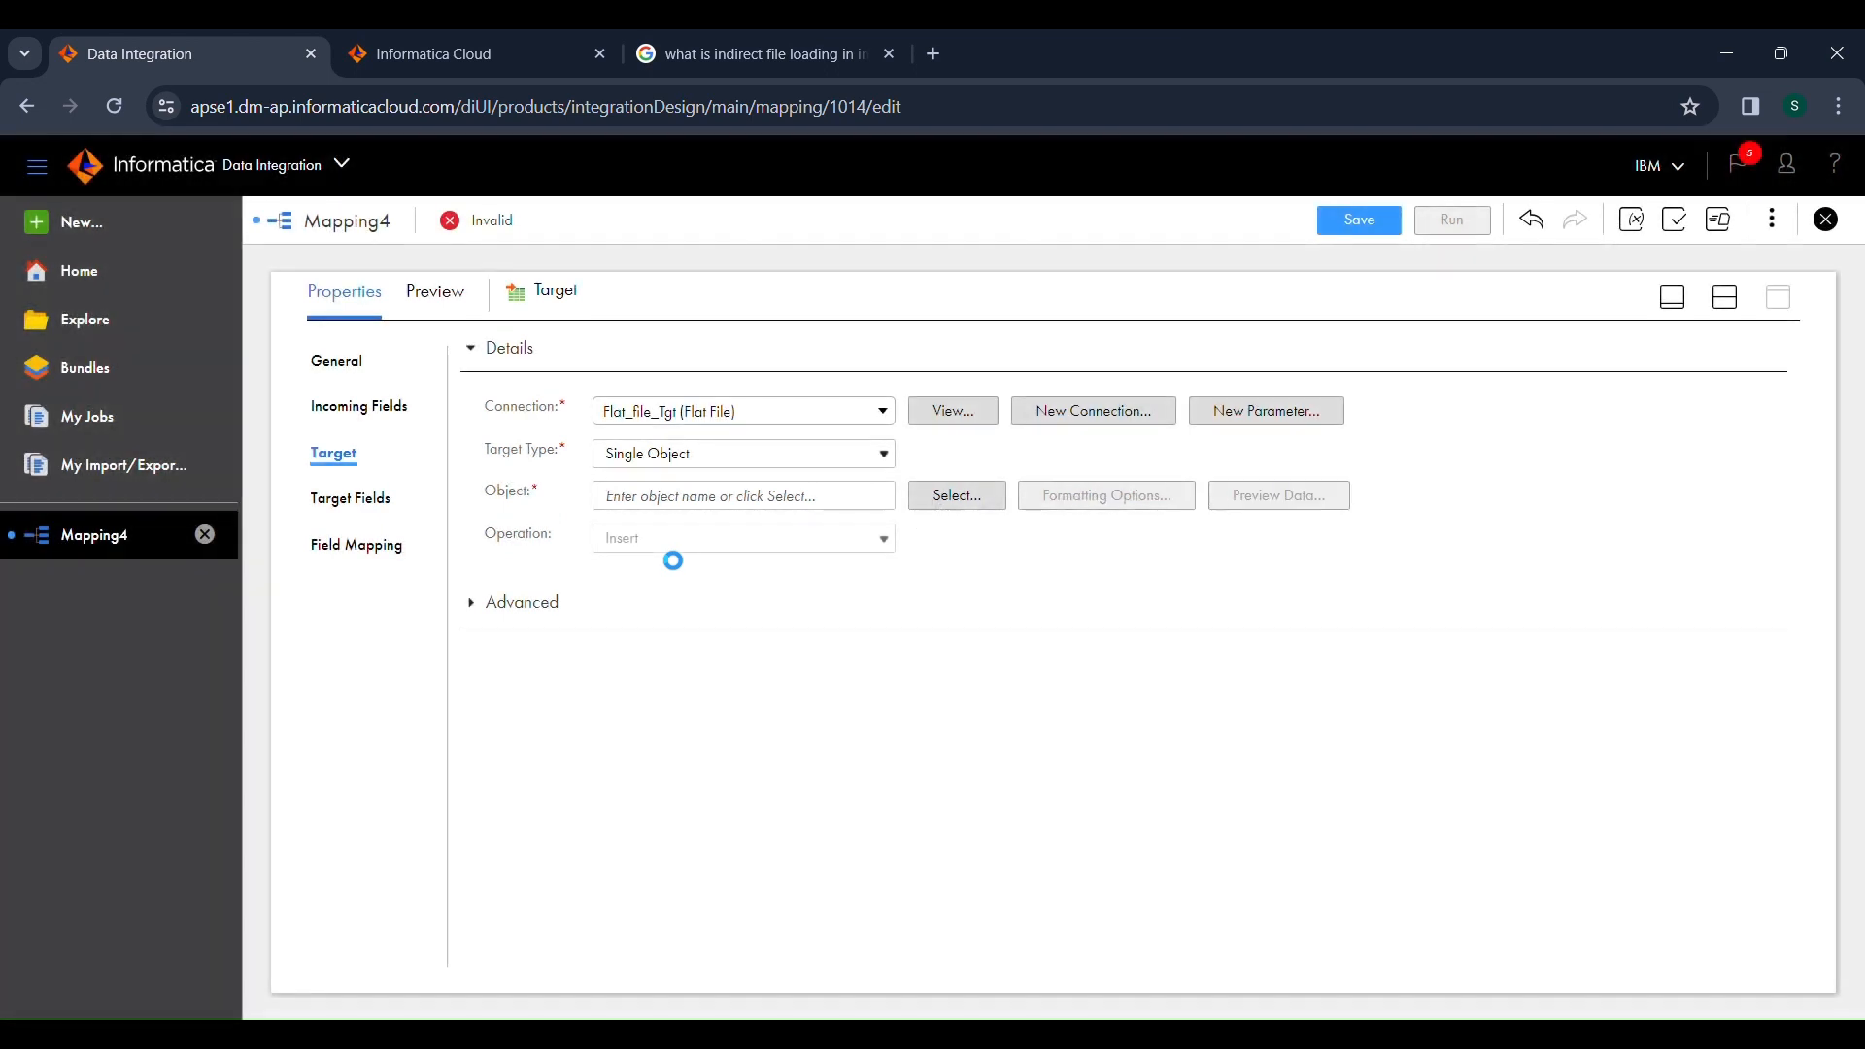
# Define the target object as Create New at Runtime with the static file name department_tgt.
pyautogui.click(962, 498)
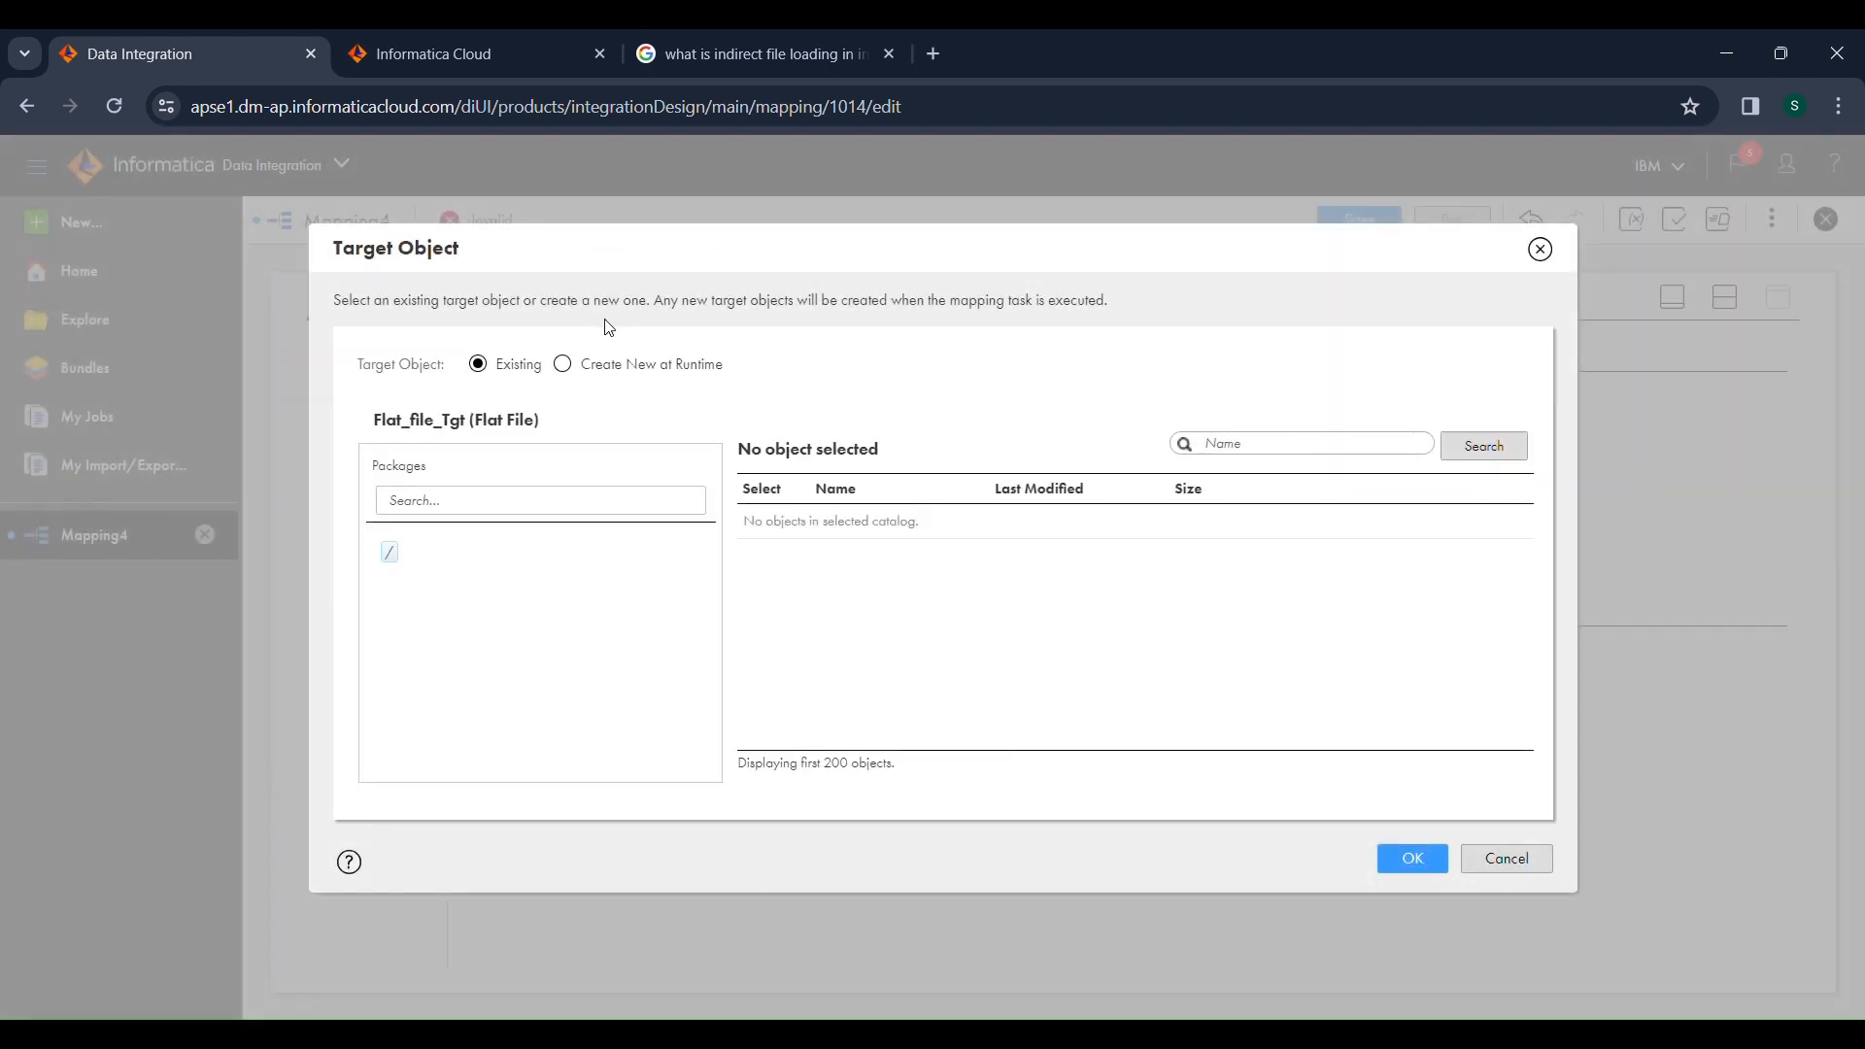
pyautogui.click(565, 365)
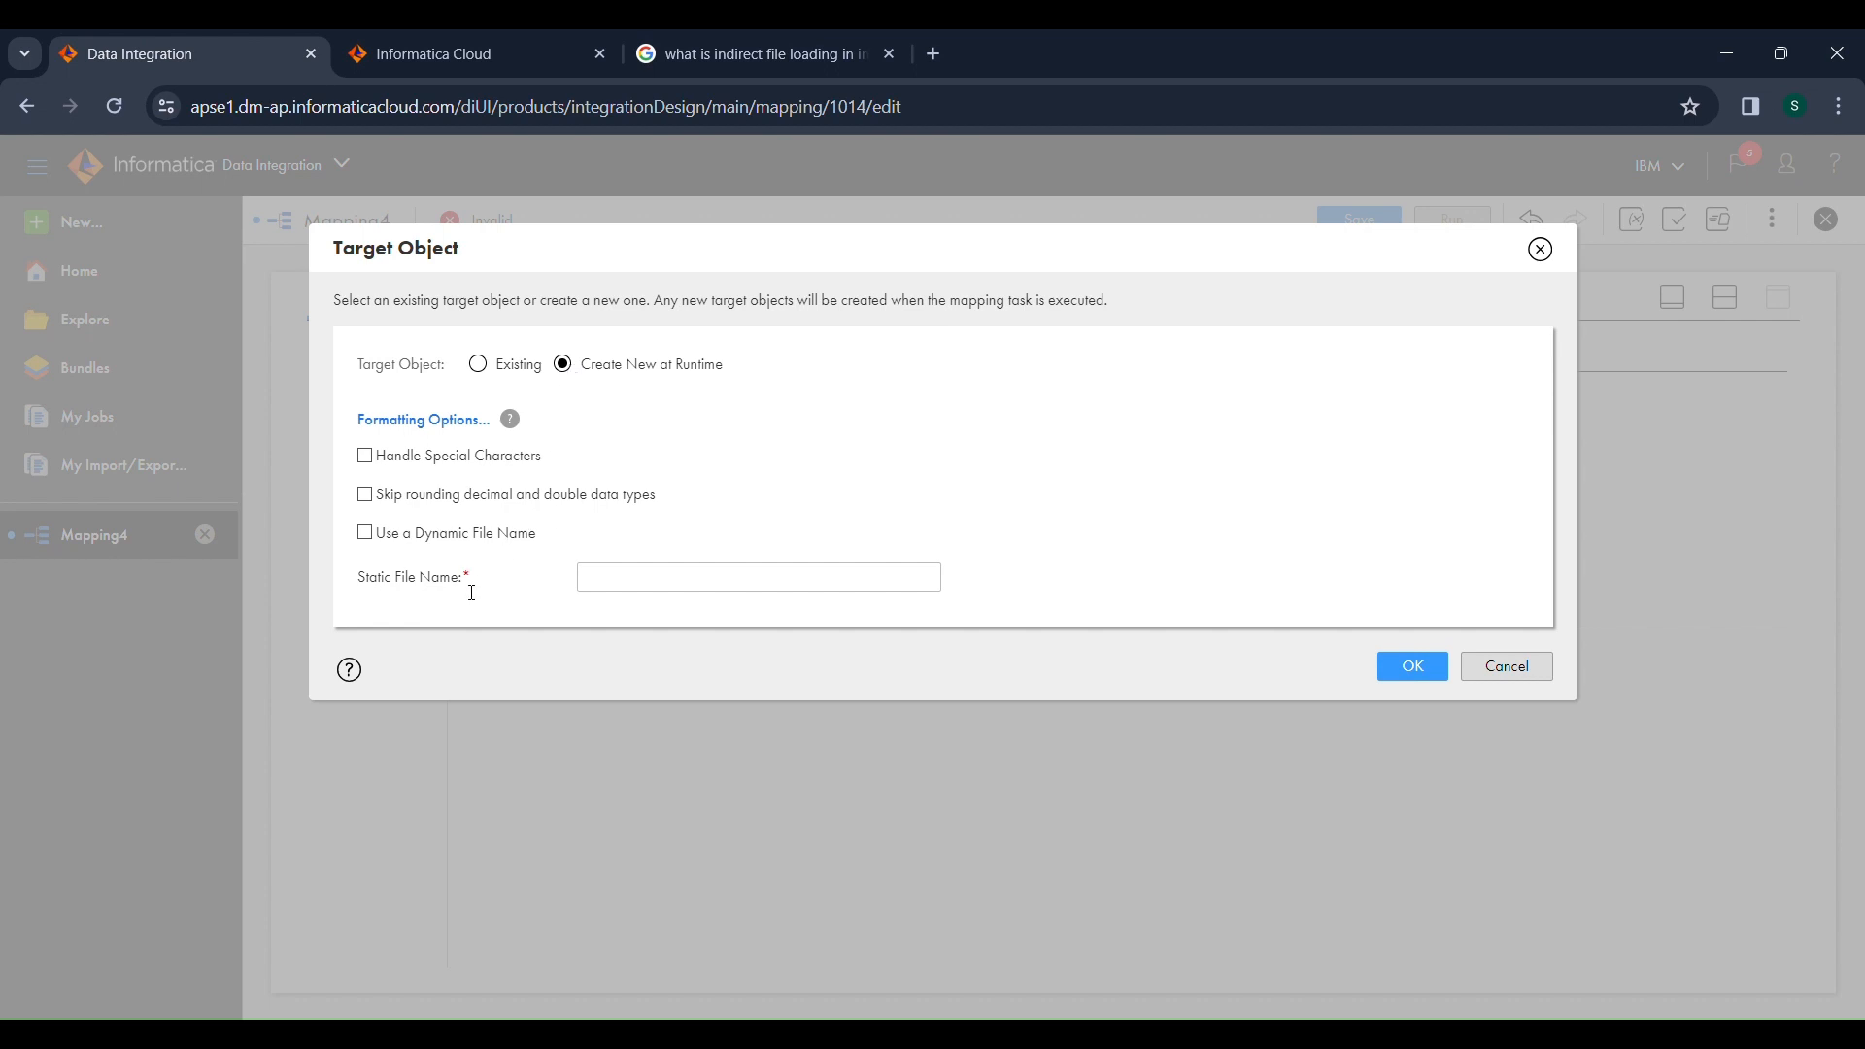
pyautogui.moveTo(464, 590); pyautogui.dragTo(351, 594)
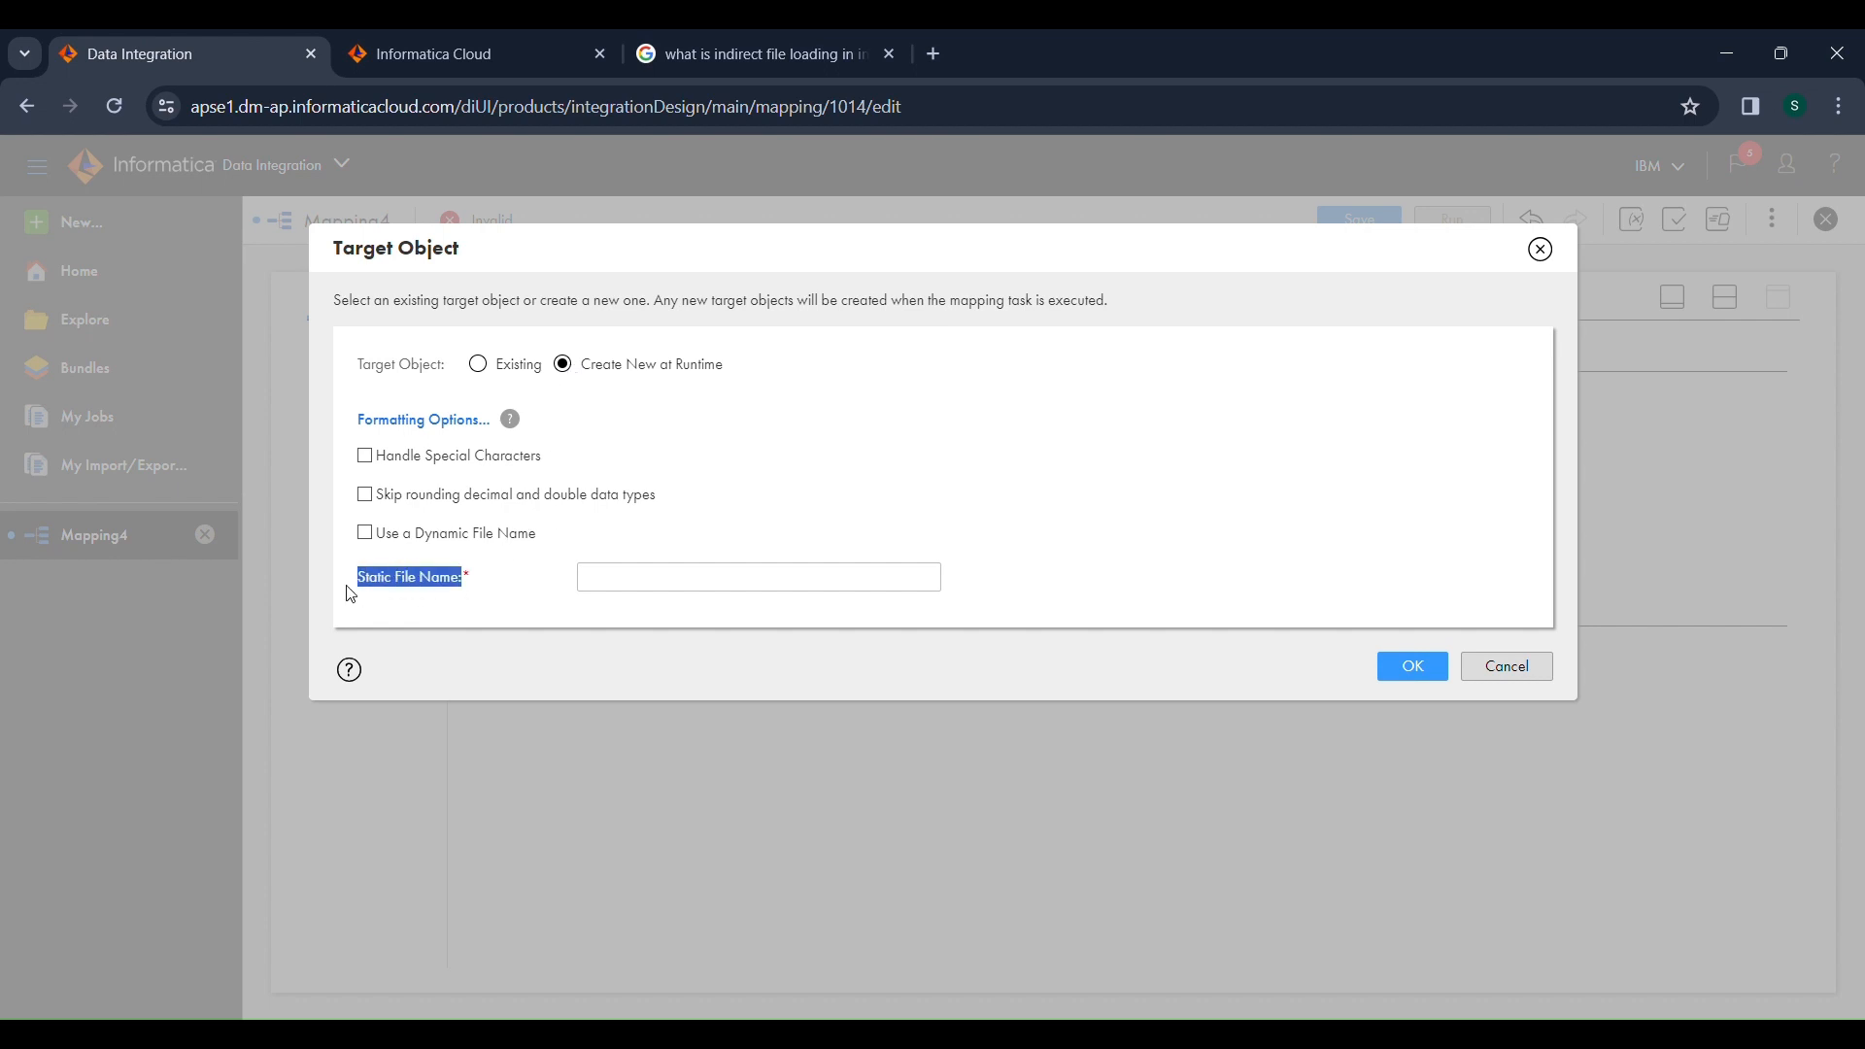
pyautogui.click(664, 590)
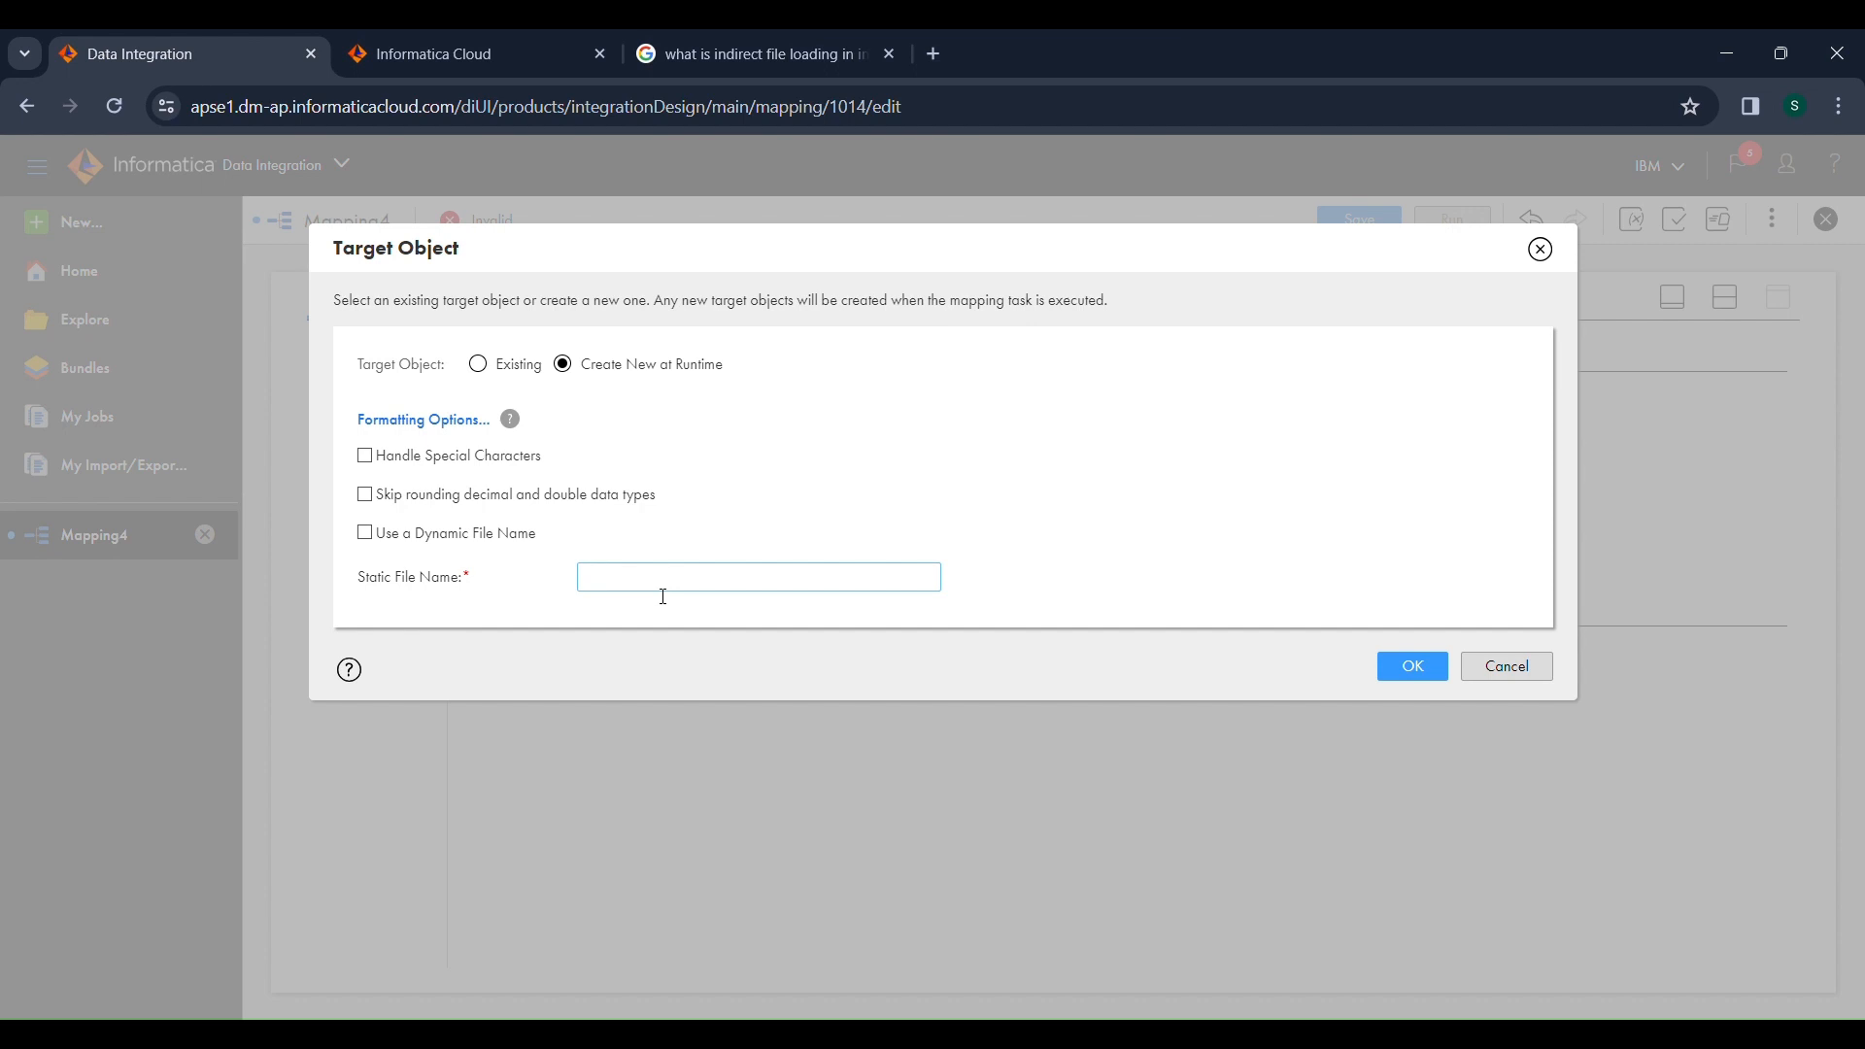
pyautogui.write('department_tgt')
pyautogui.moveTo(745, 583); pyautogui.dragTo(595, 595)
pyautogui.click(472, 588)
pyautogui.moveTo(471, 588); pyautogui.dragTo(346, 584)
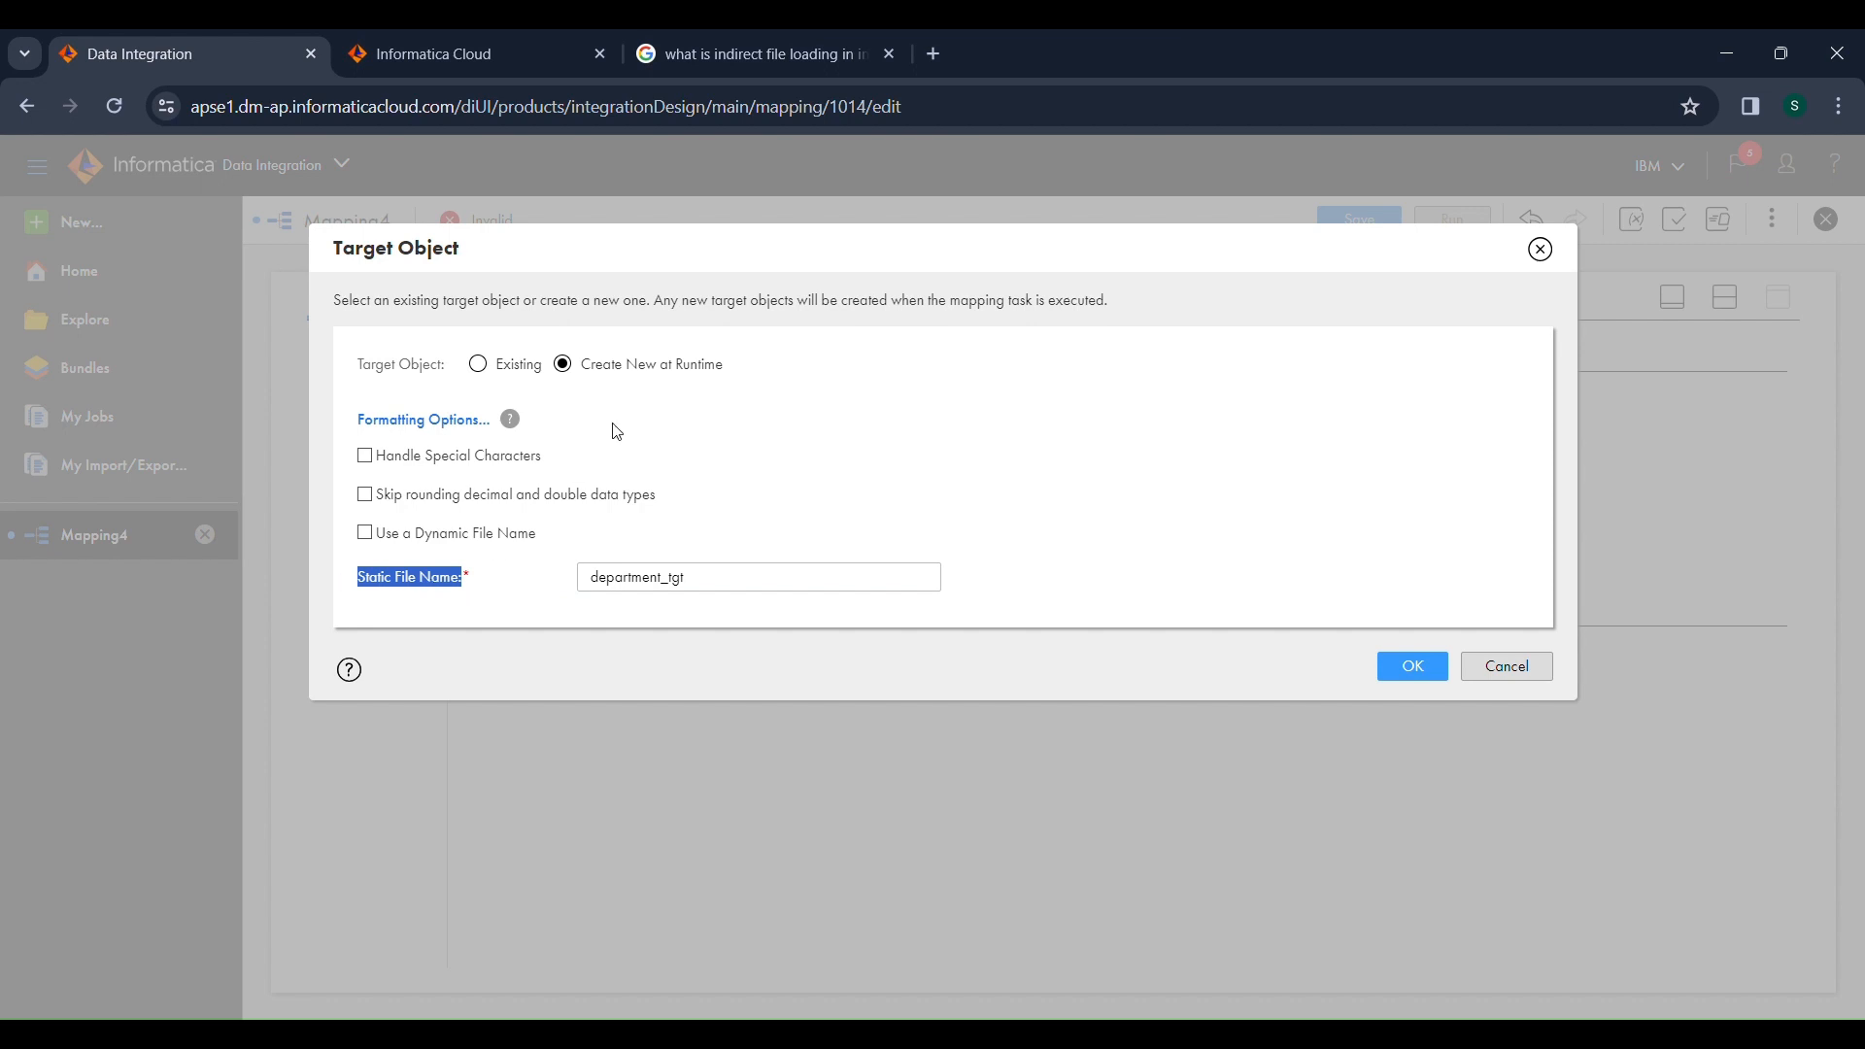
pyautogui.moveTo(730, 367); pyautogui.dragTo(586, 369)
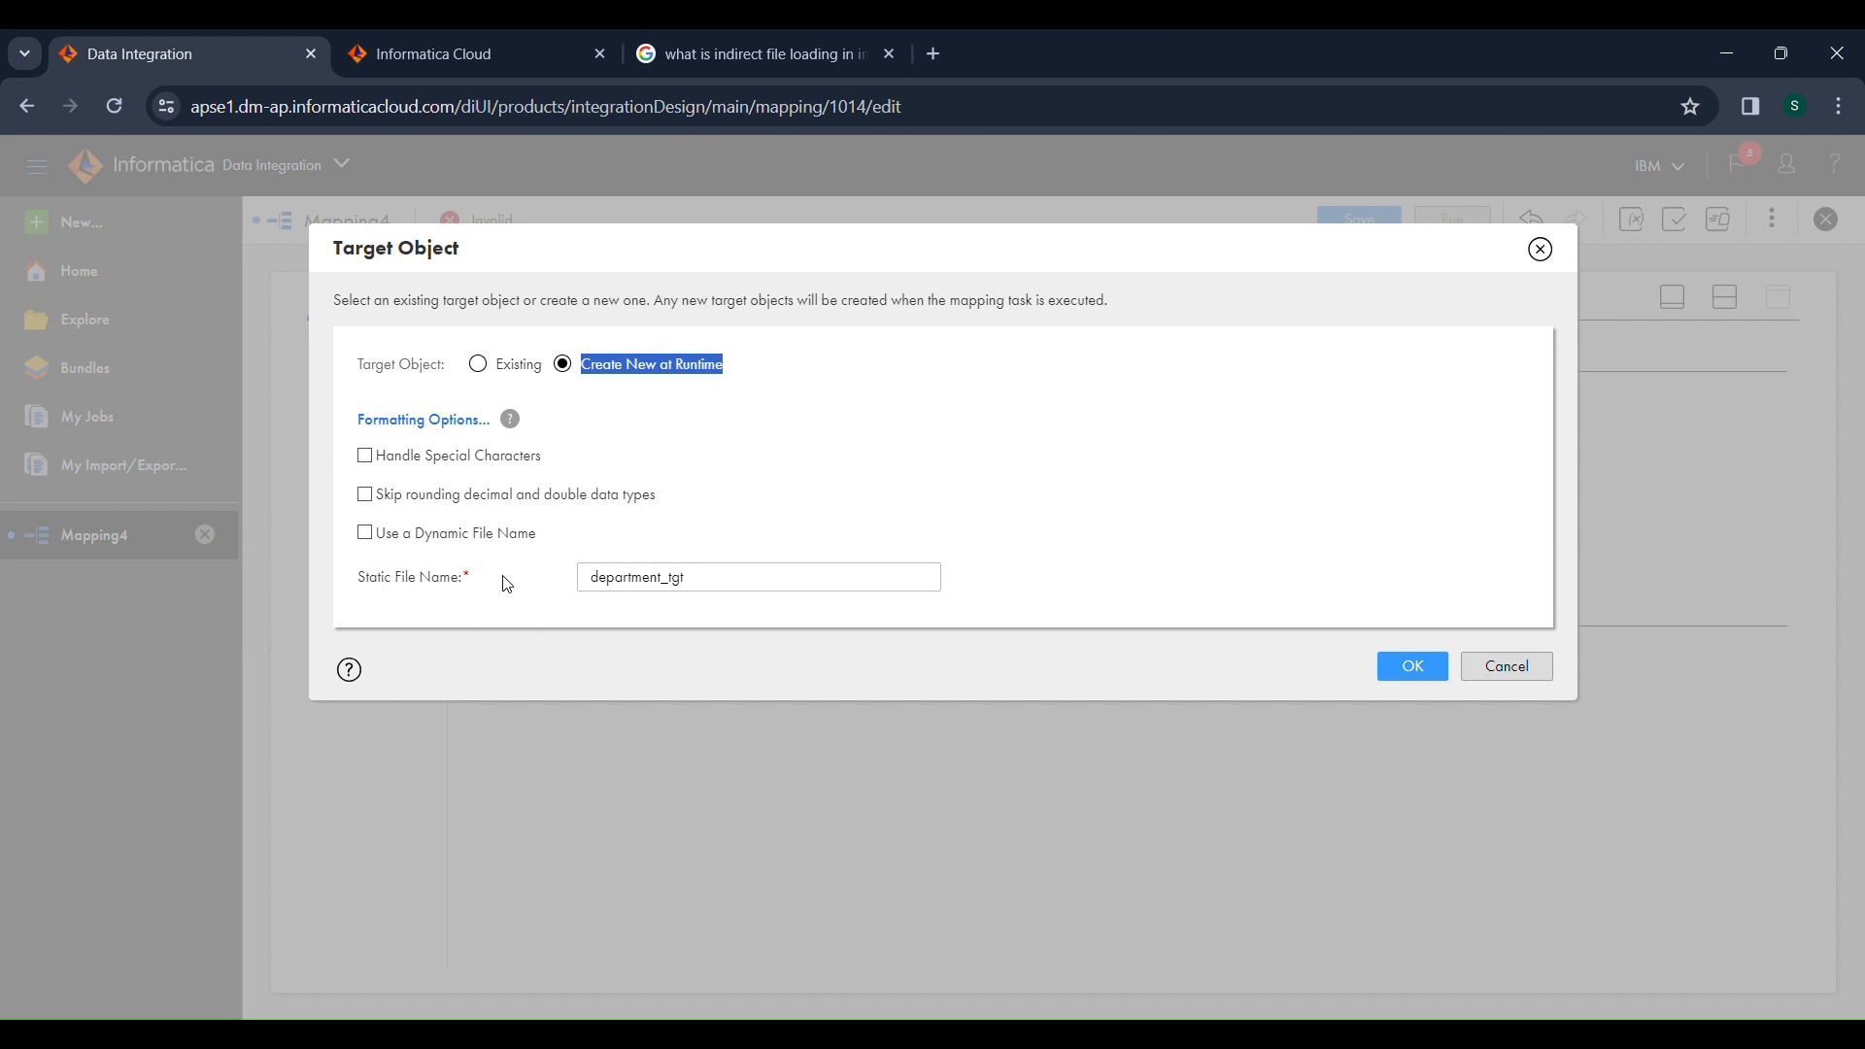
pyautogui.moveTo(506, 584); pyautogui.dragTo(354, 565)
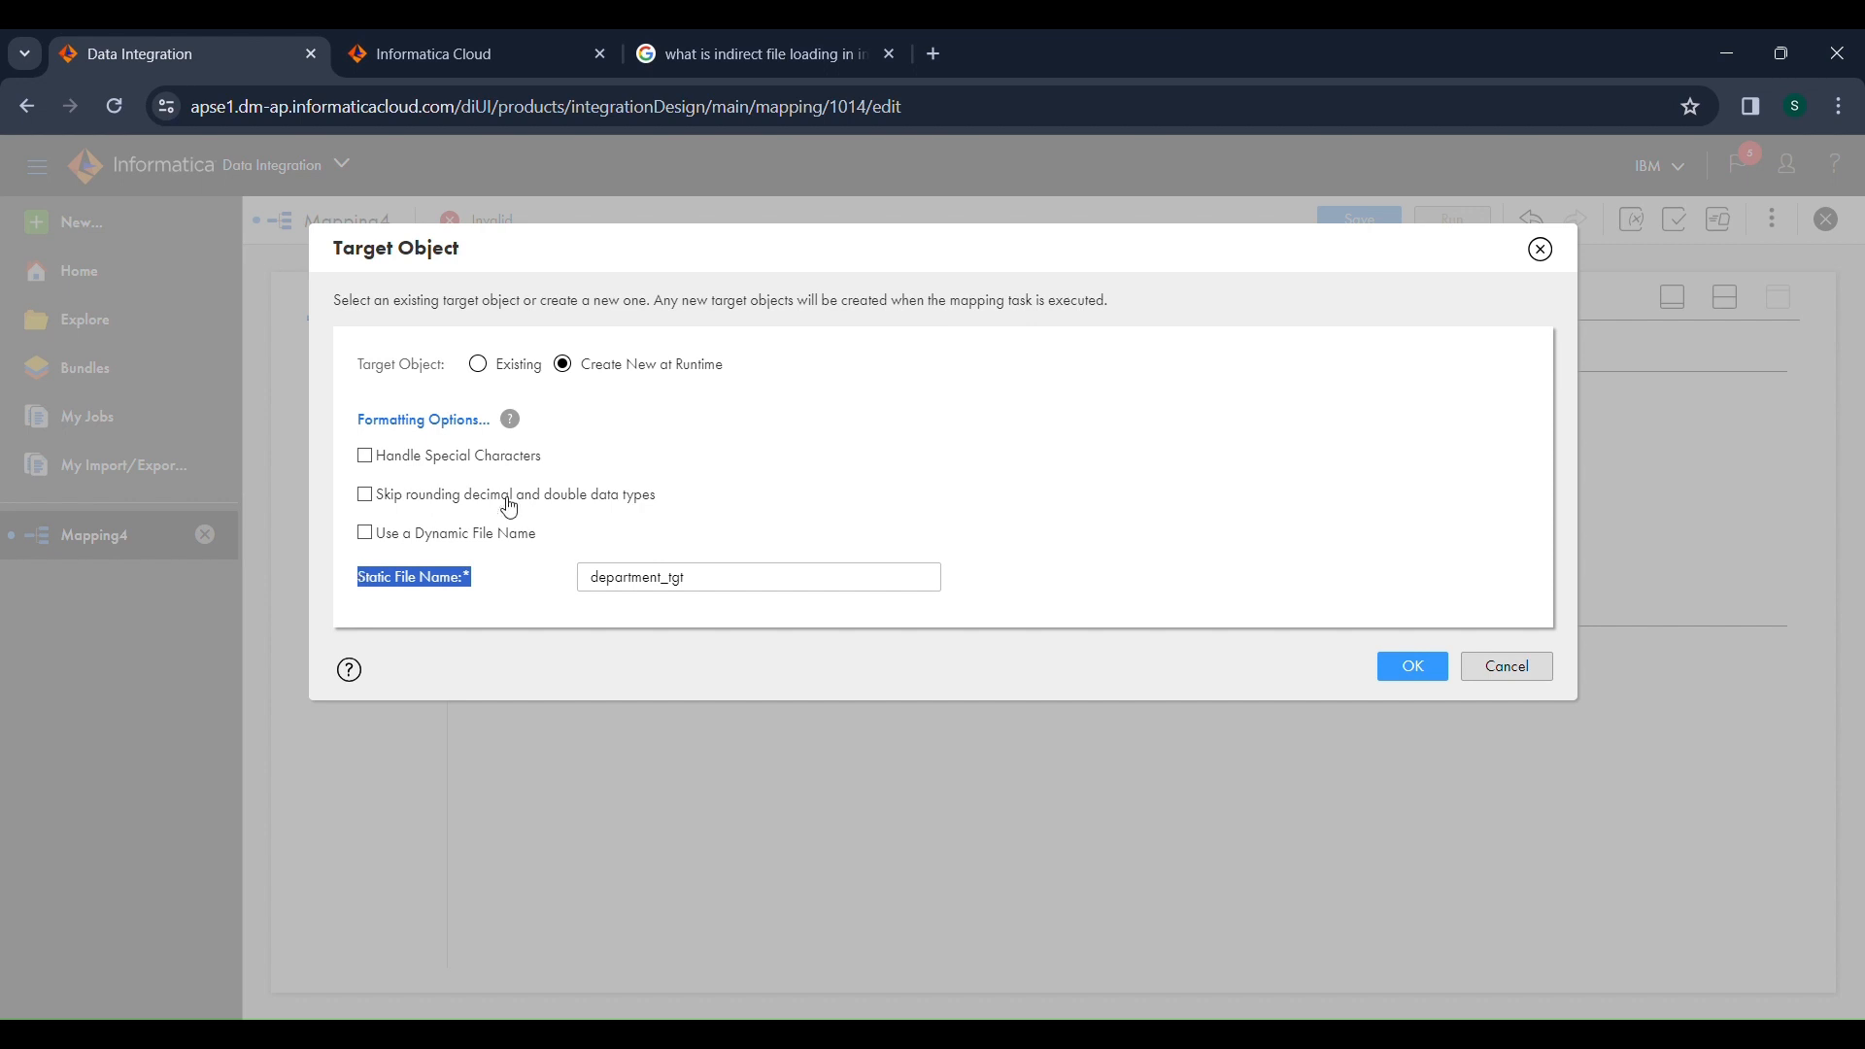
# Confirm the runtime target object and review the Target transformation's target fields and field mapping.
pyautogui.click(1433, 679)
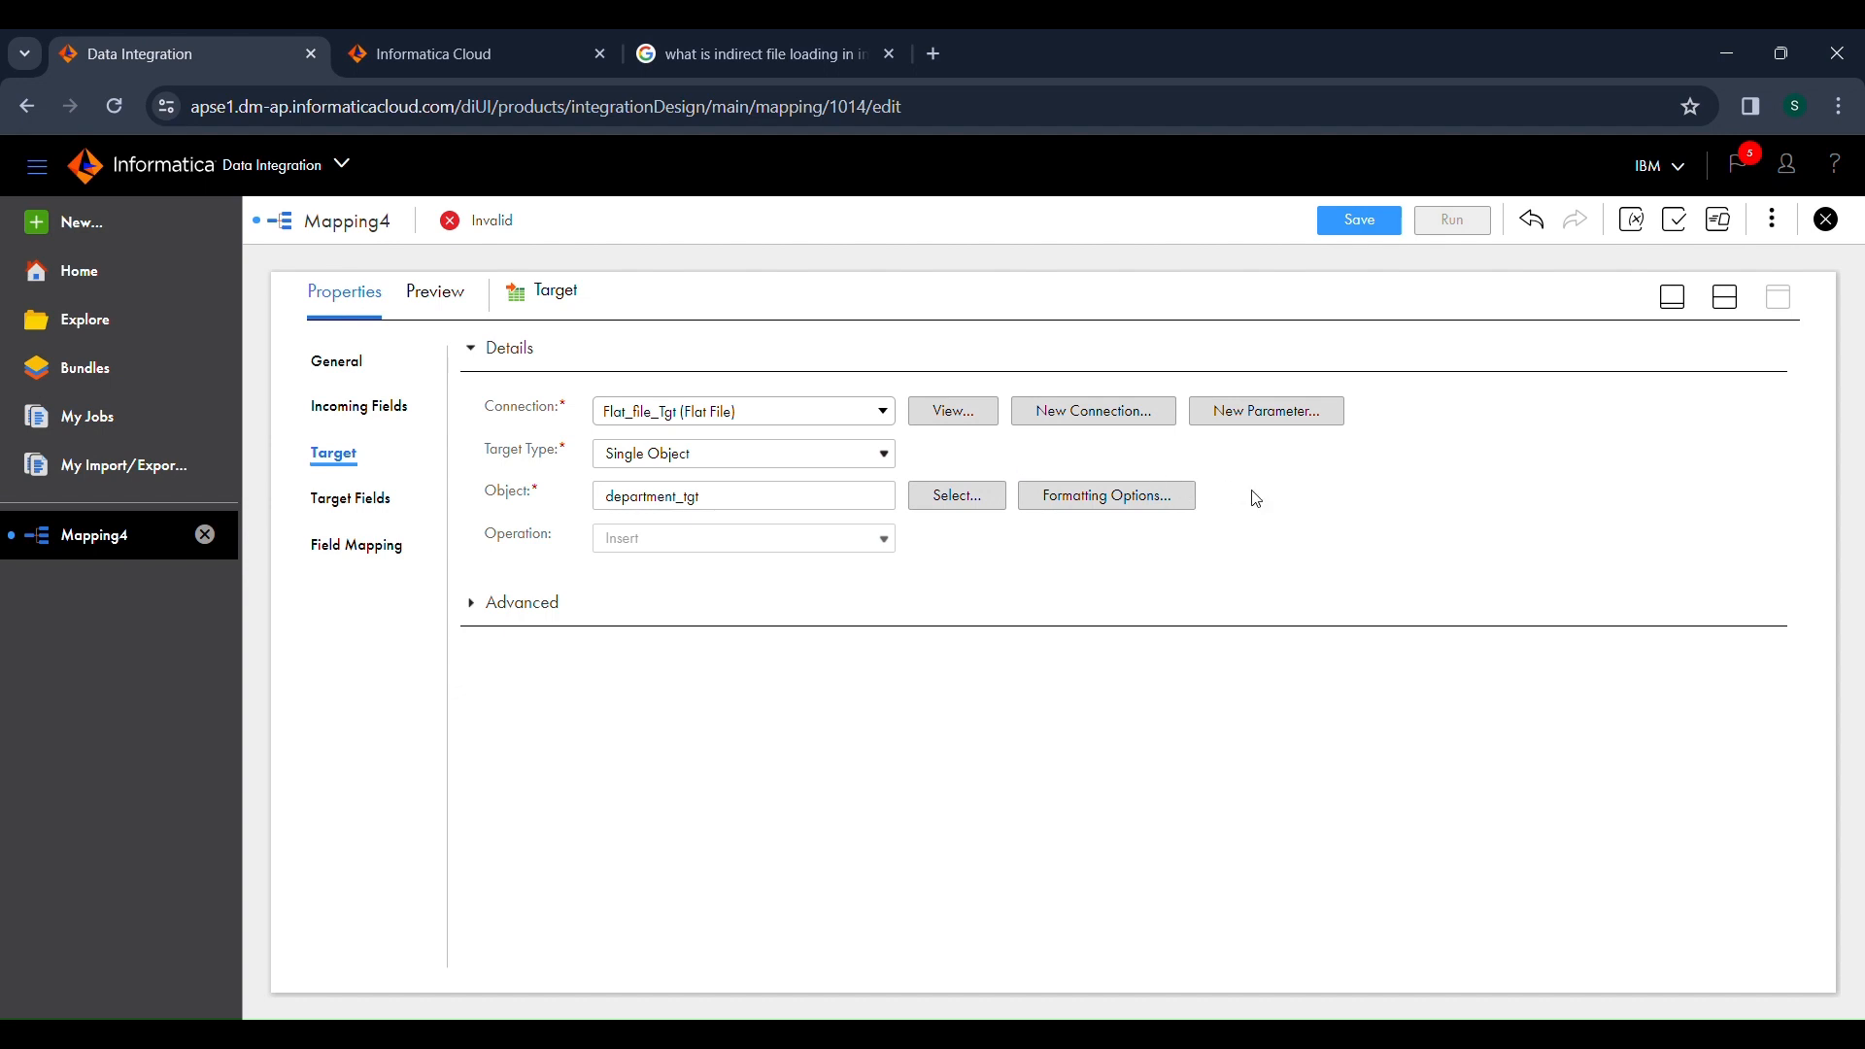
pyautogui.click(381, 500)
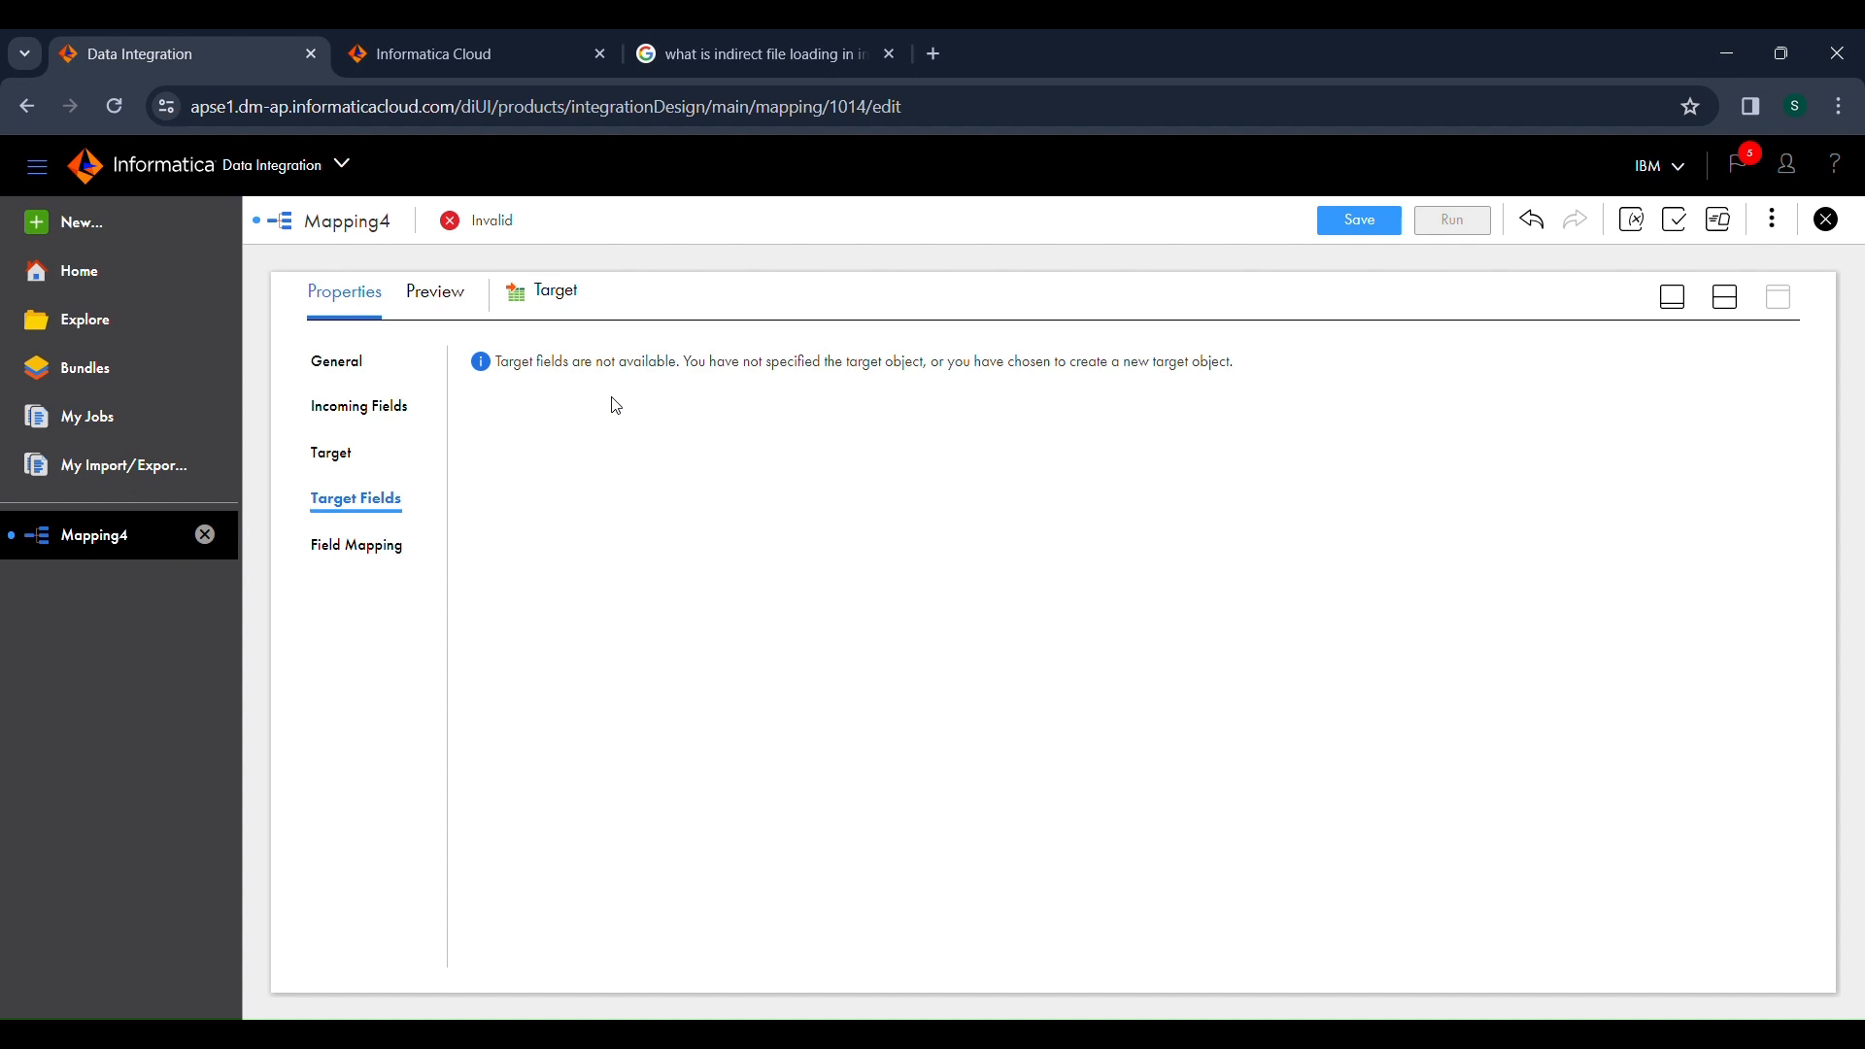
pyautogui.click(395, 568)
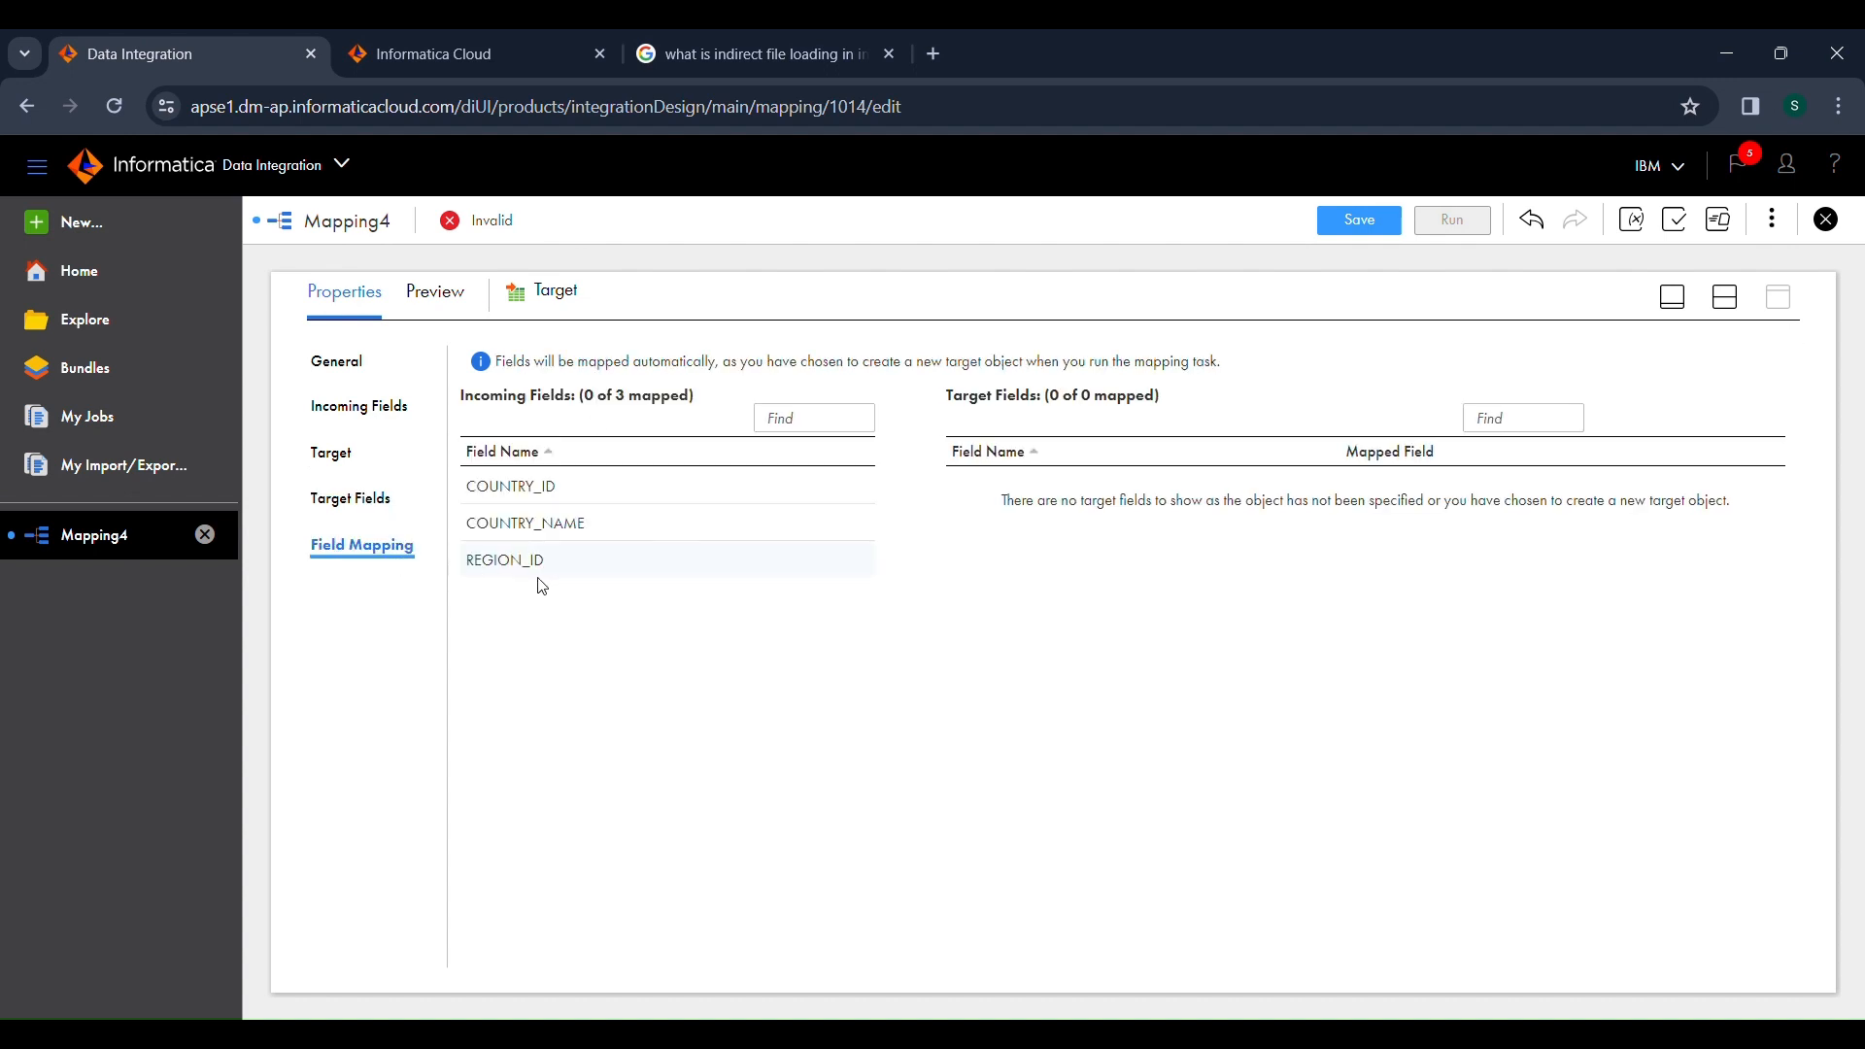
# Save the mapping, check that it is valid, and run it.
pyautogui.click(1391, 219)
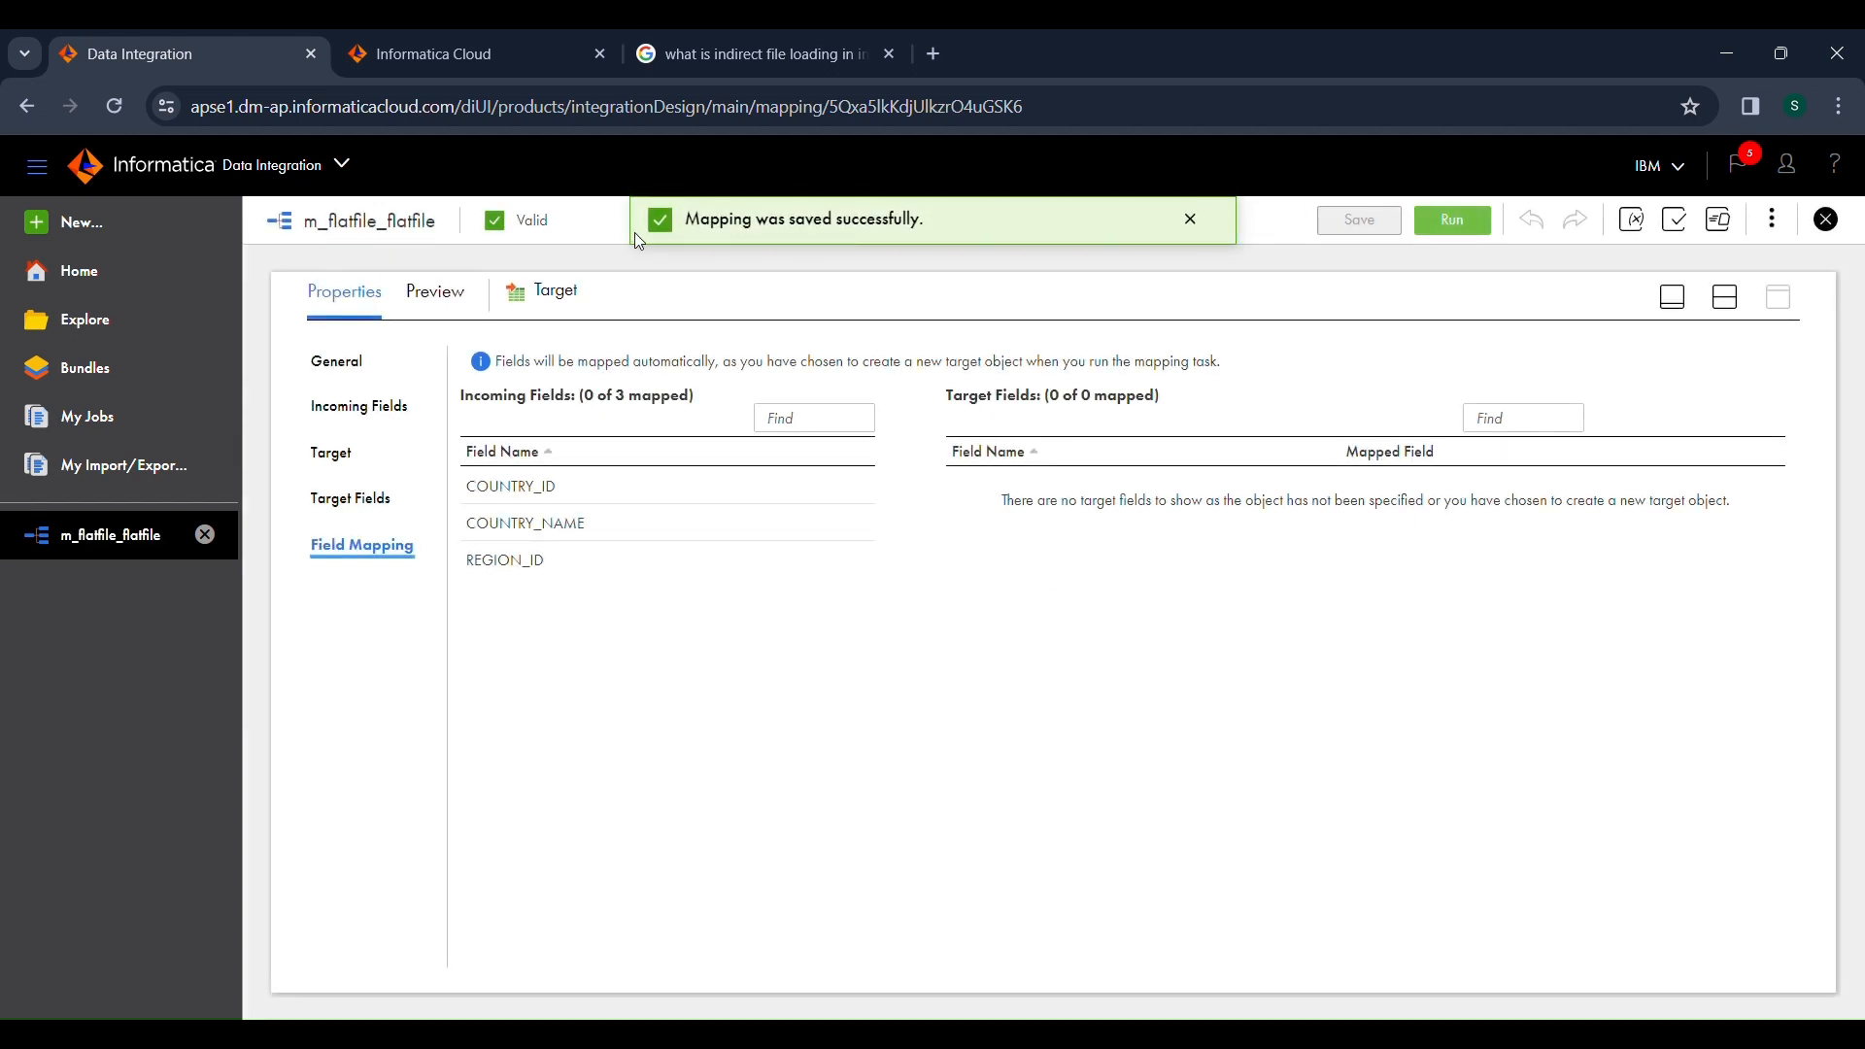
pyautogui.moveTo(560, 235); pyautogui.dragTo(528, 234)
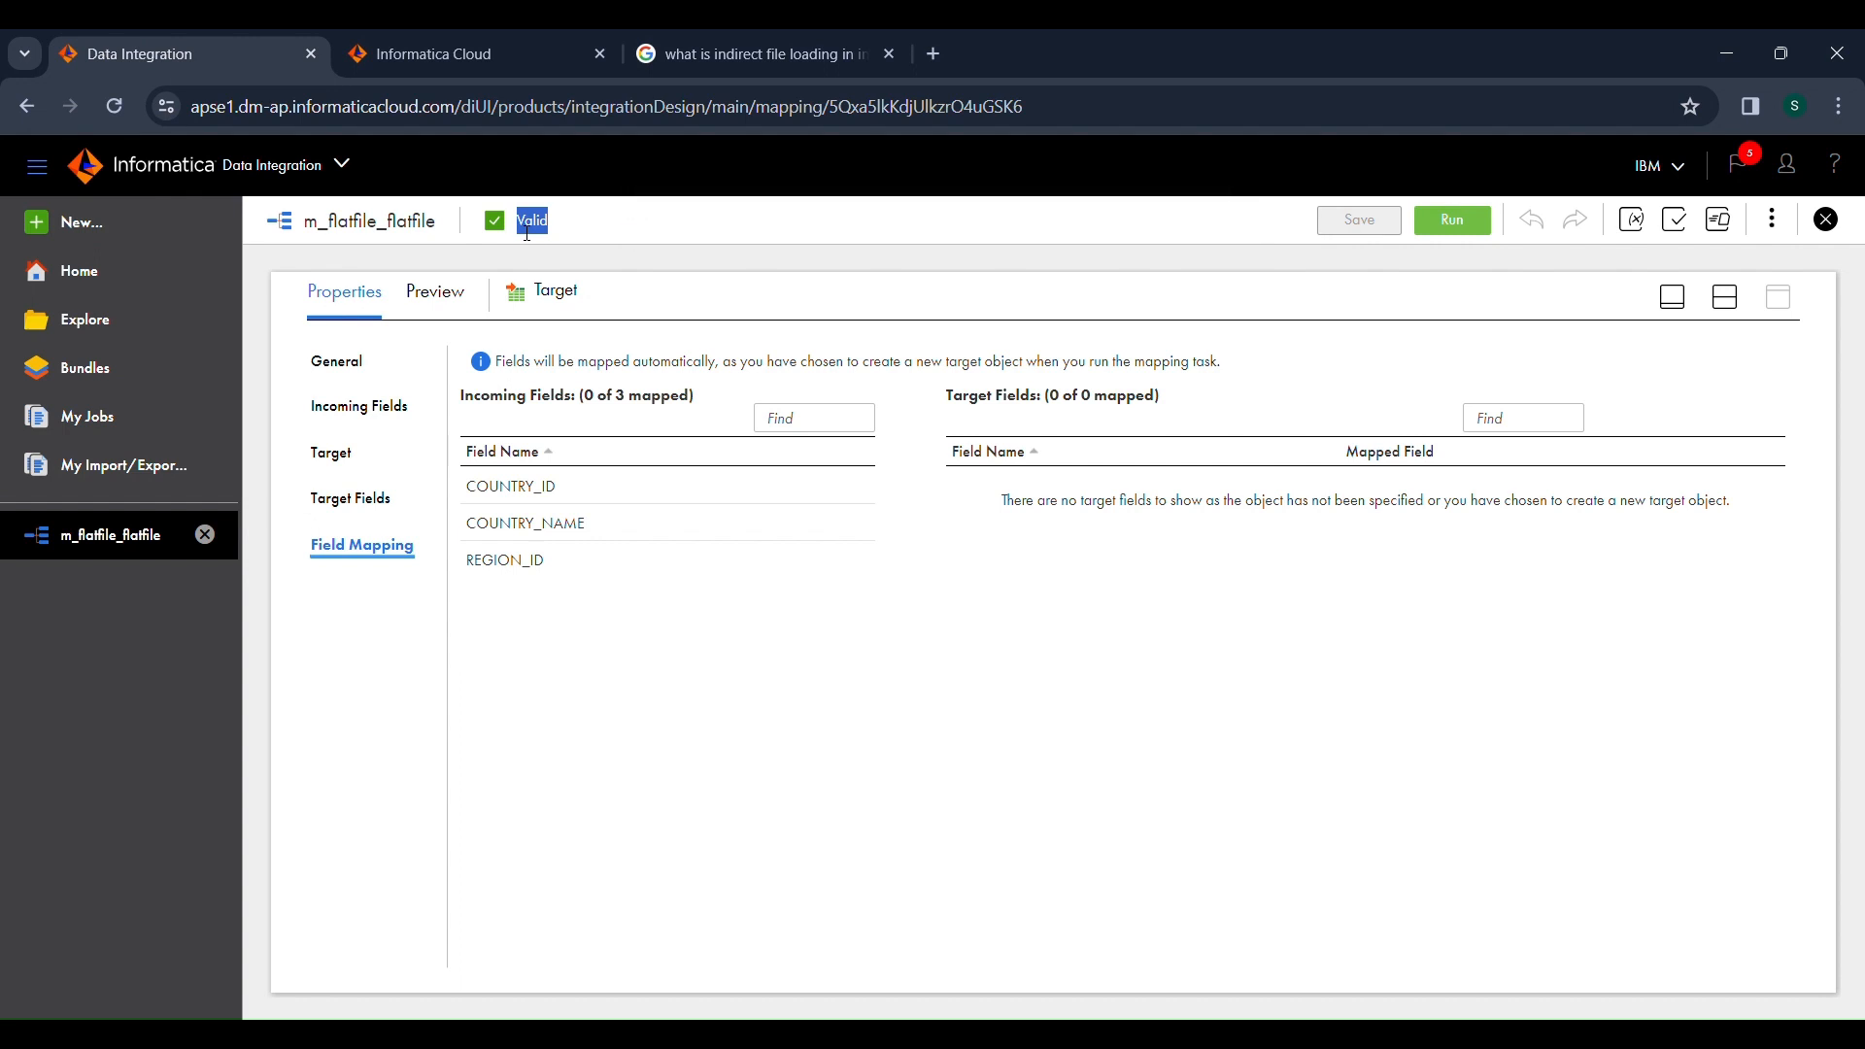
pyautogui.click(1428, 221)
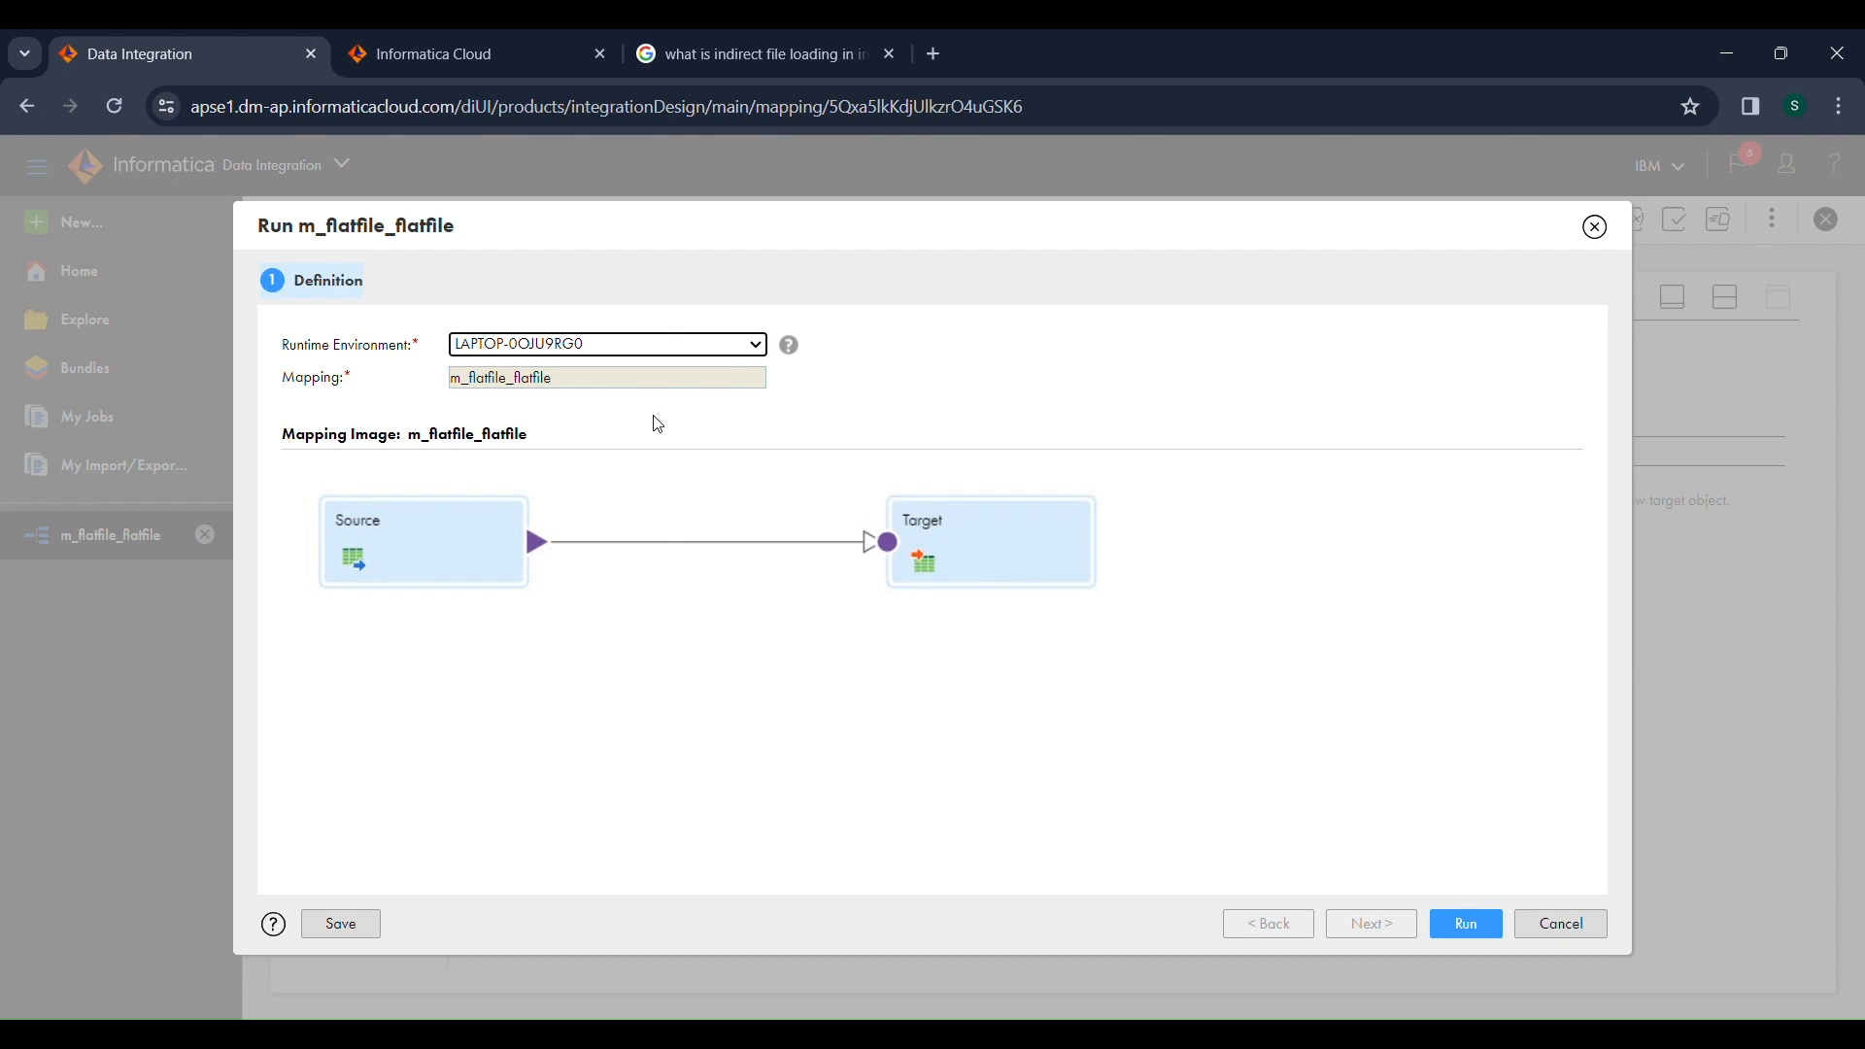
pyautogui.click(1465, 928)
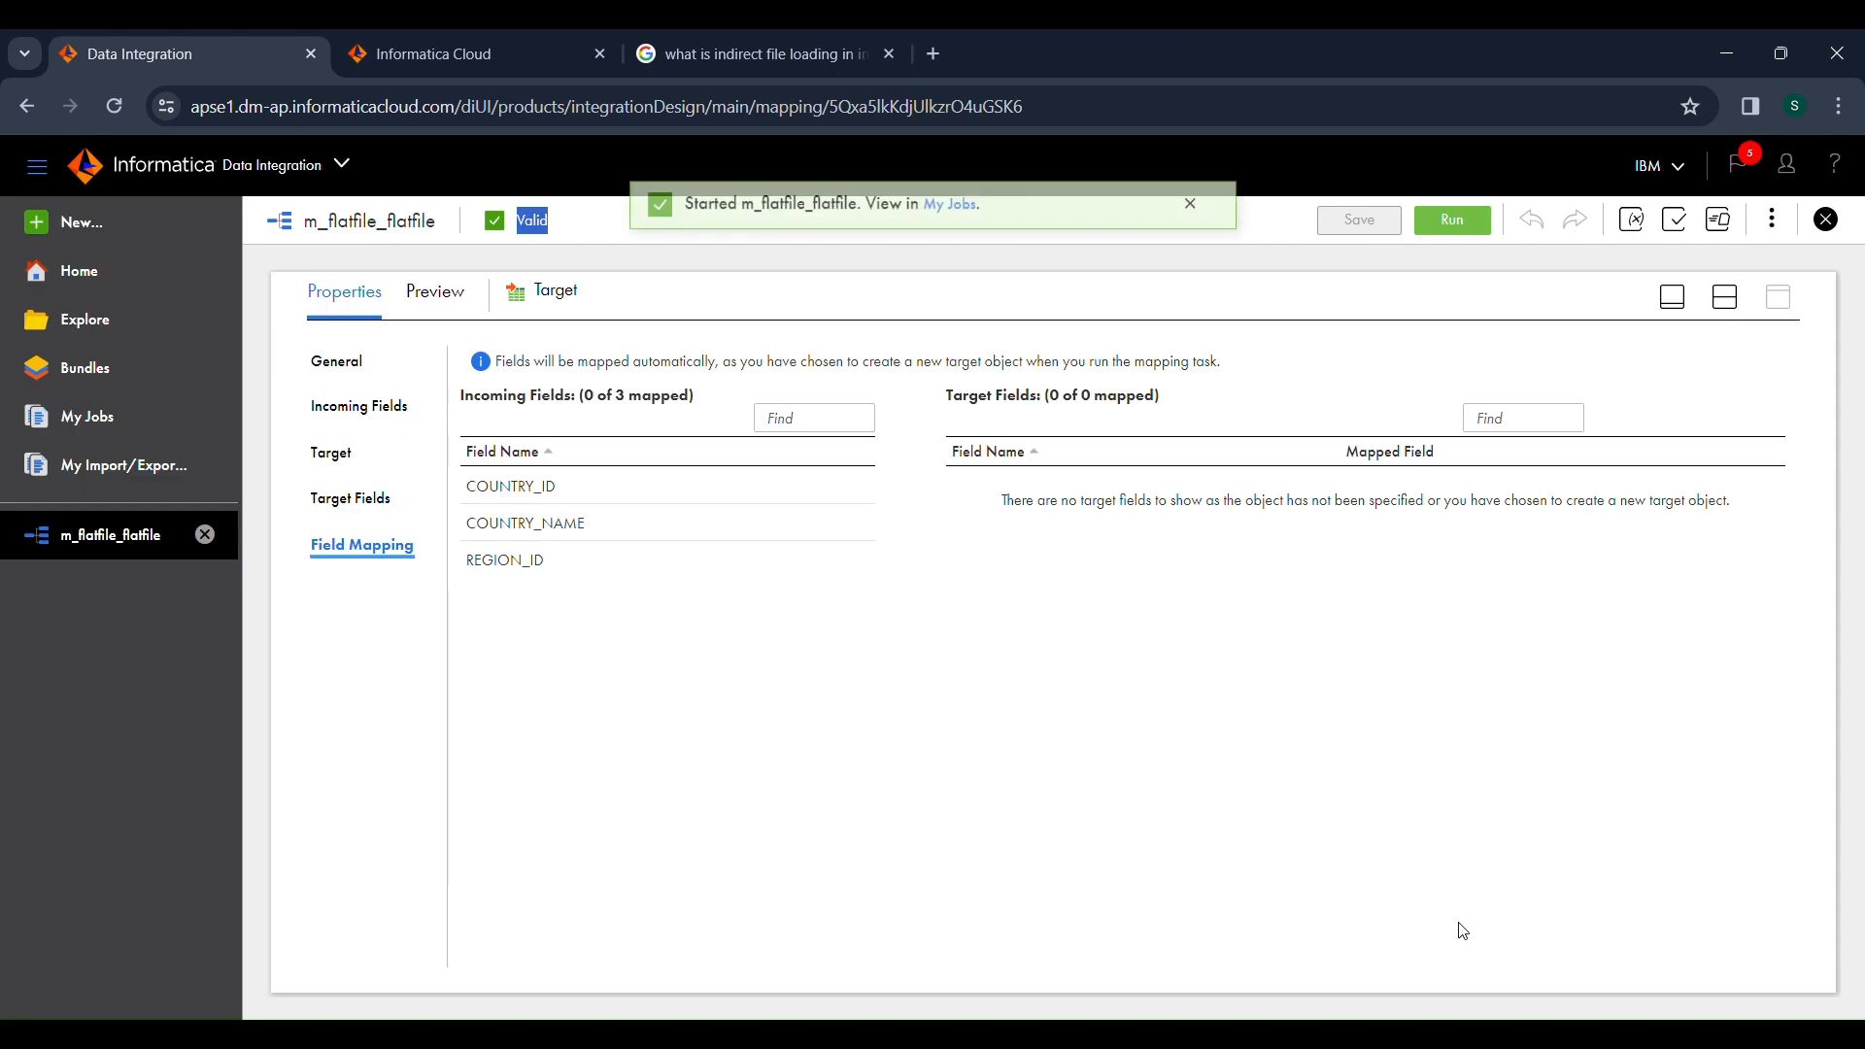
# Show the started m_flatfile_flatfile job in My Jobs and refresh its status.
pyautogui.click(951, 222)
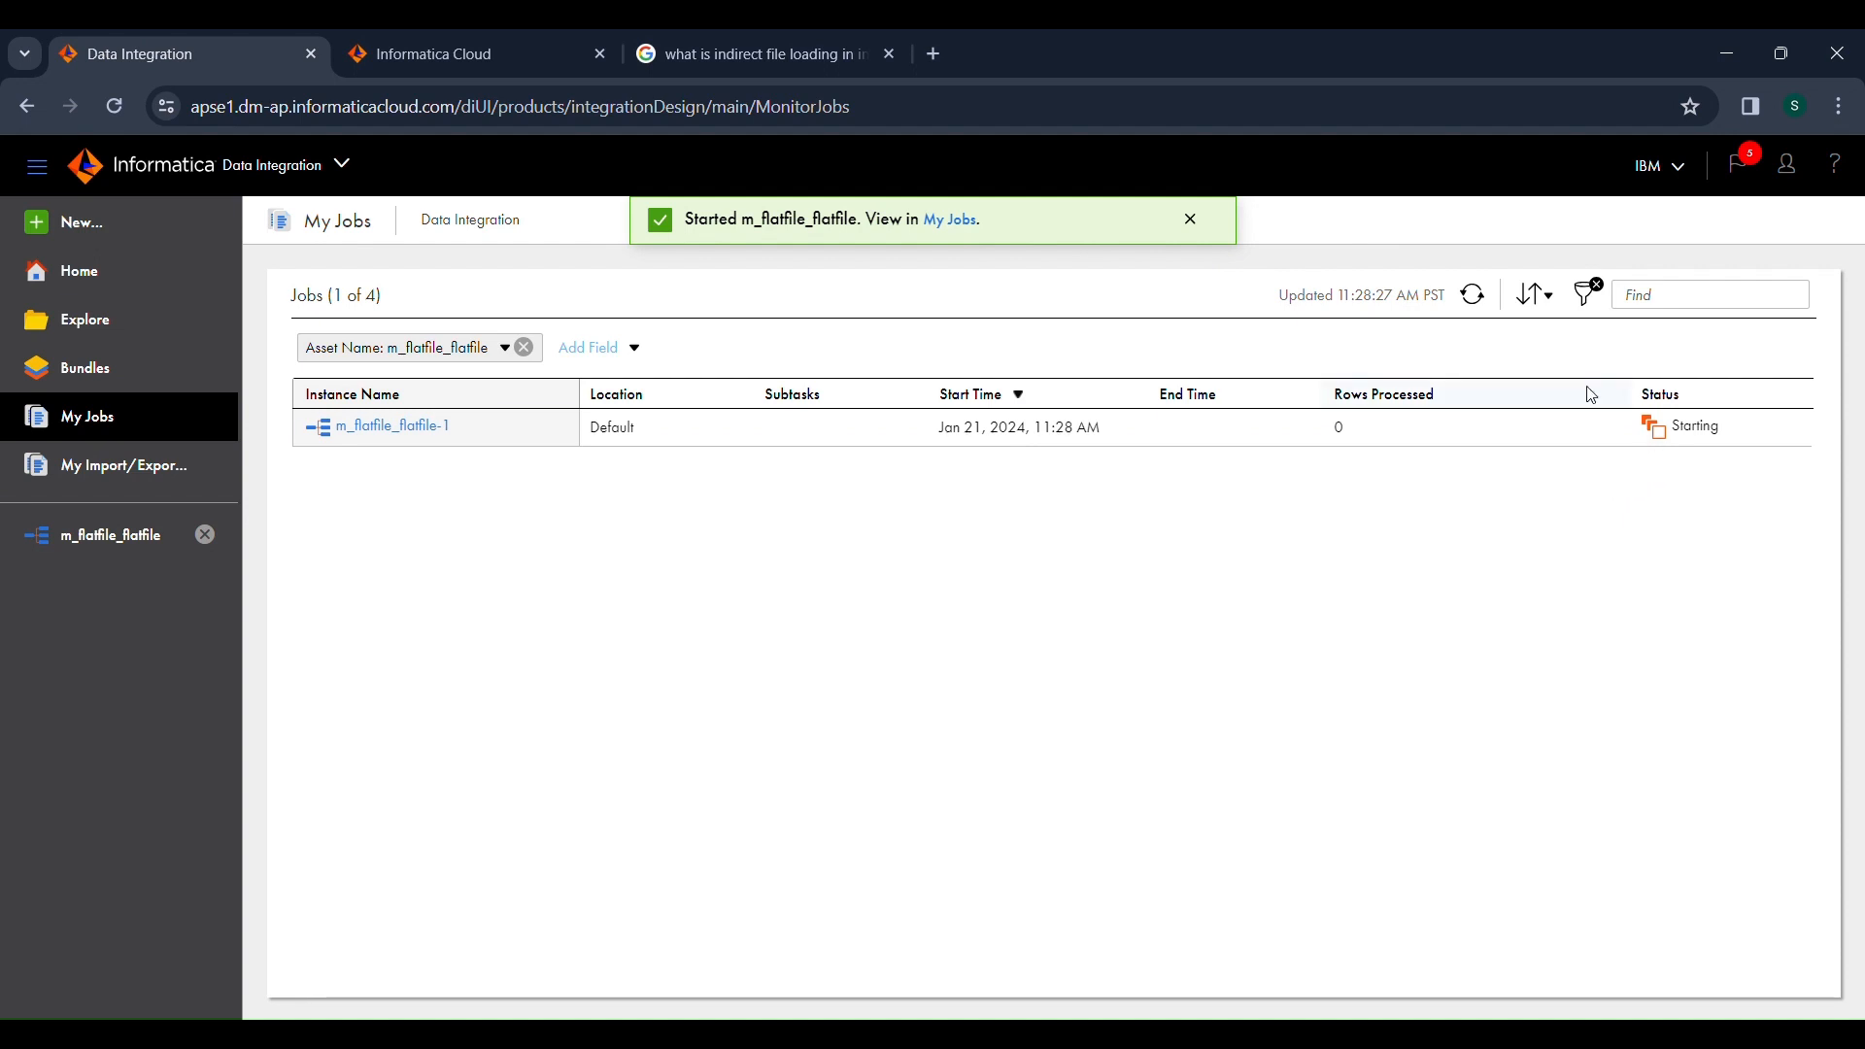
pyautogui.click(1476, 295)
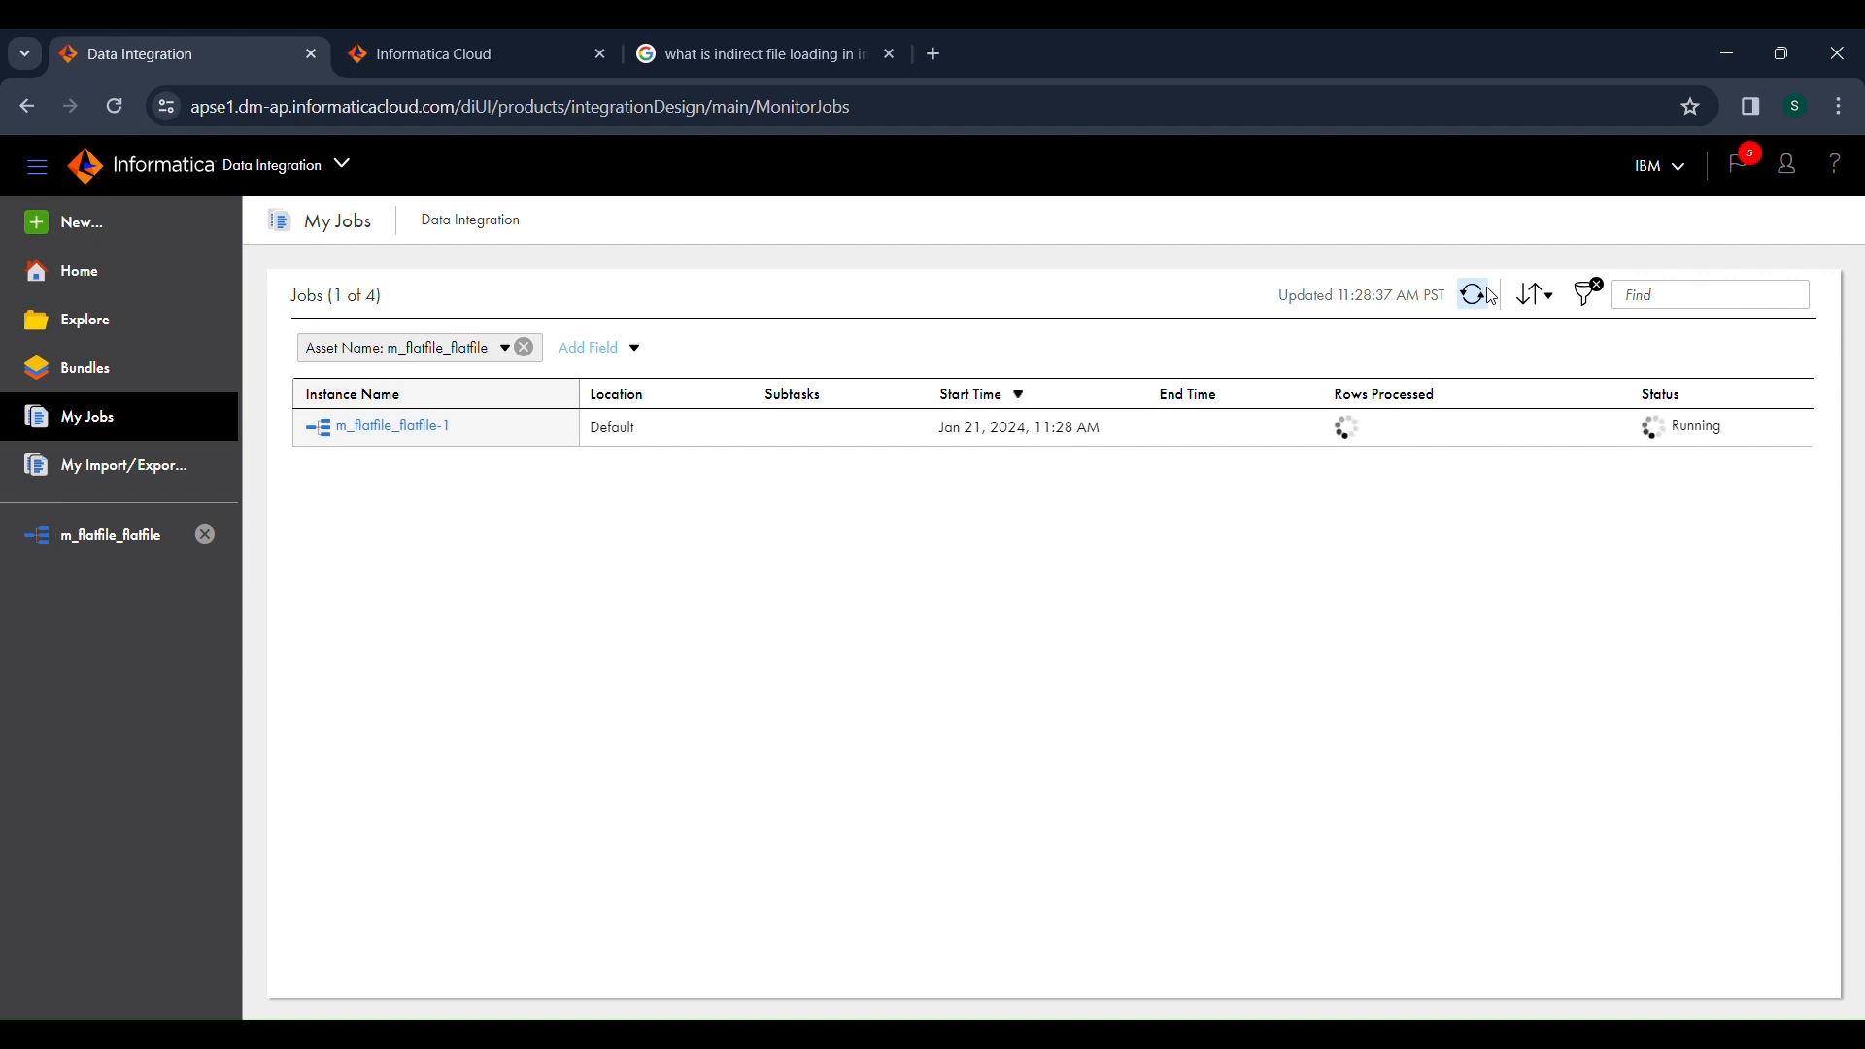
pyautogui.click(1475, 298)
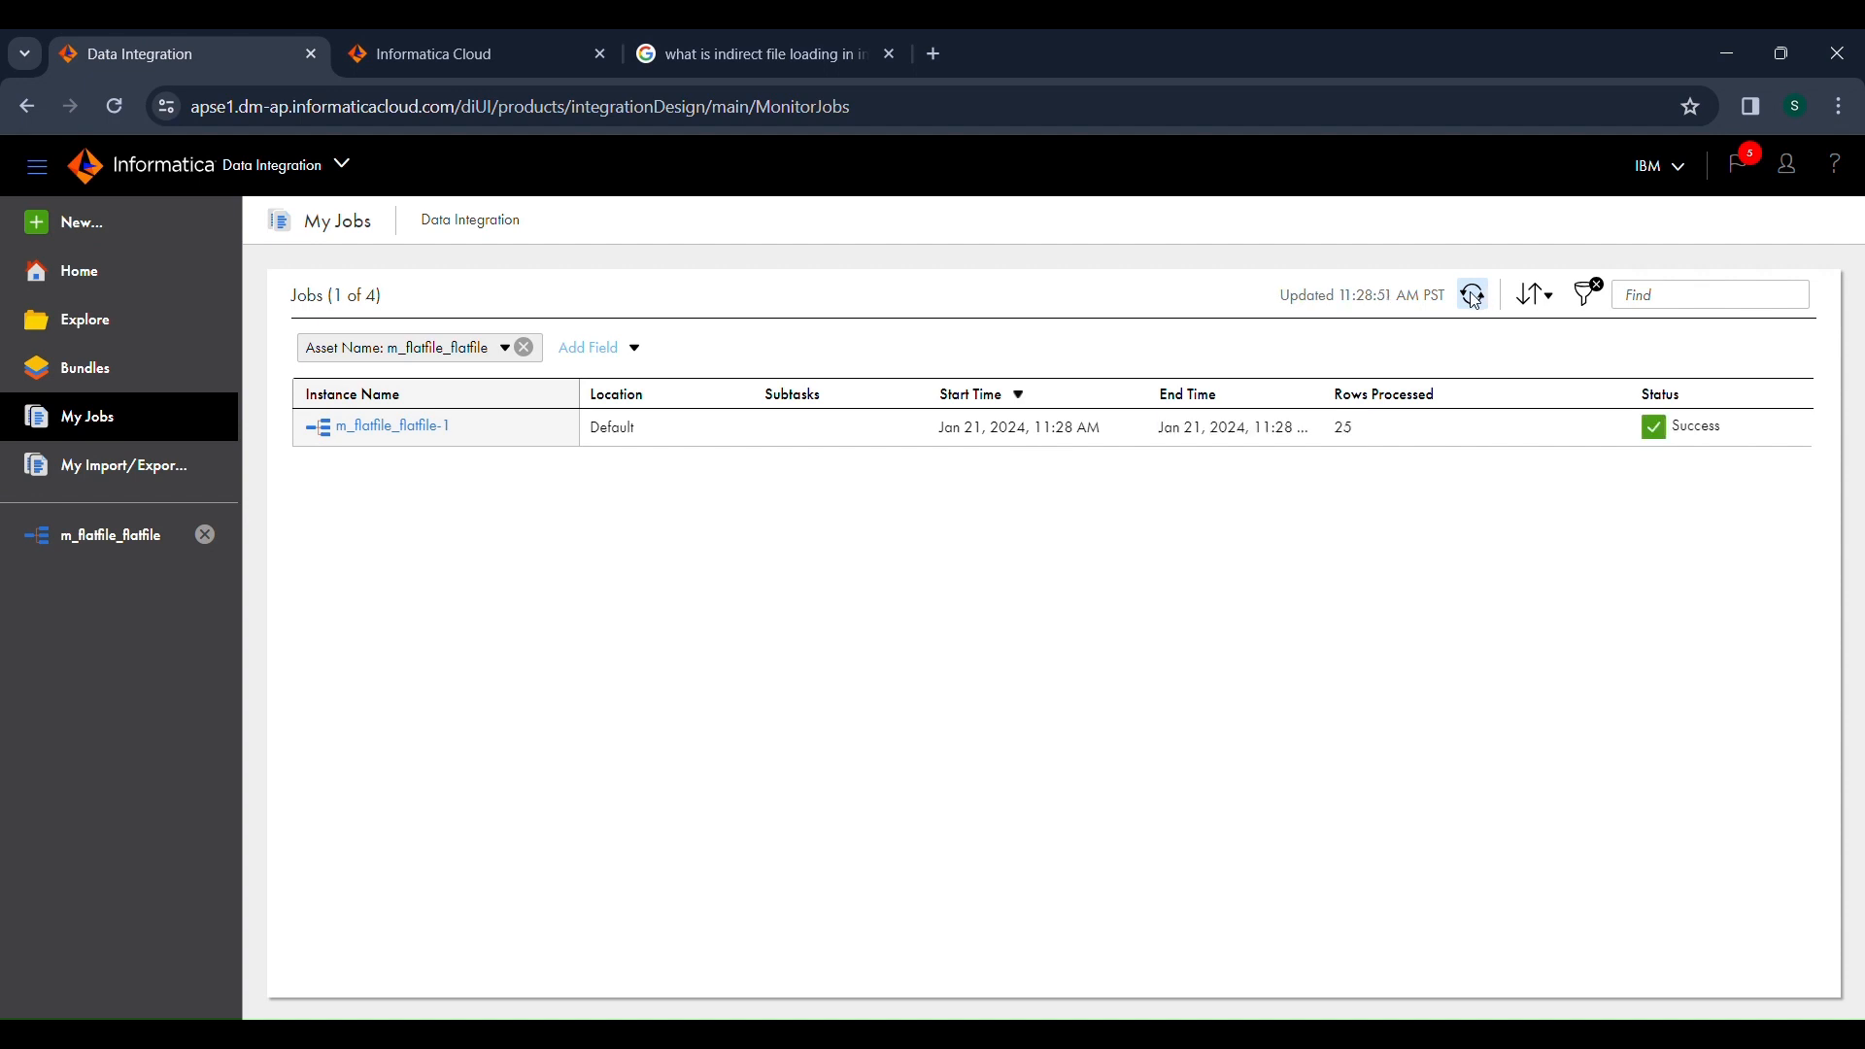
# Check the job's processed rows and open its details to compare the success rows of source and target.
pyautogui.moveTo(1380, 438); pyautogui.dragTo(1337, 442)
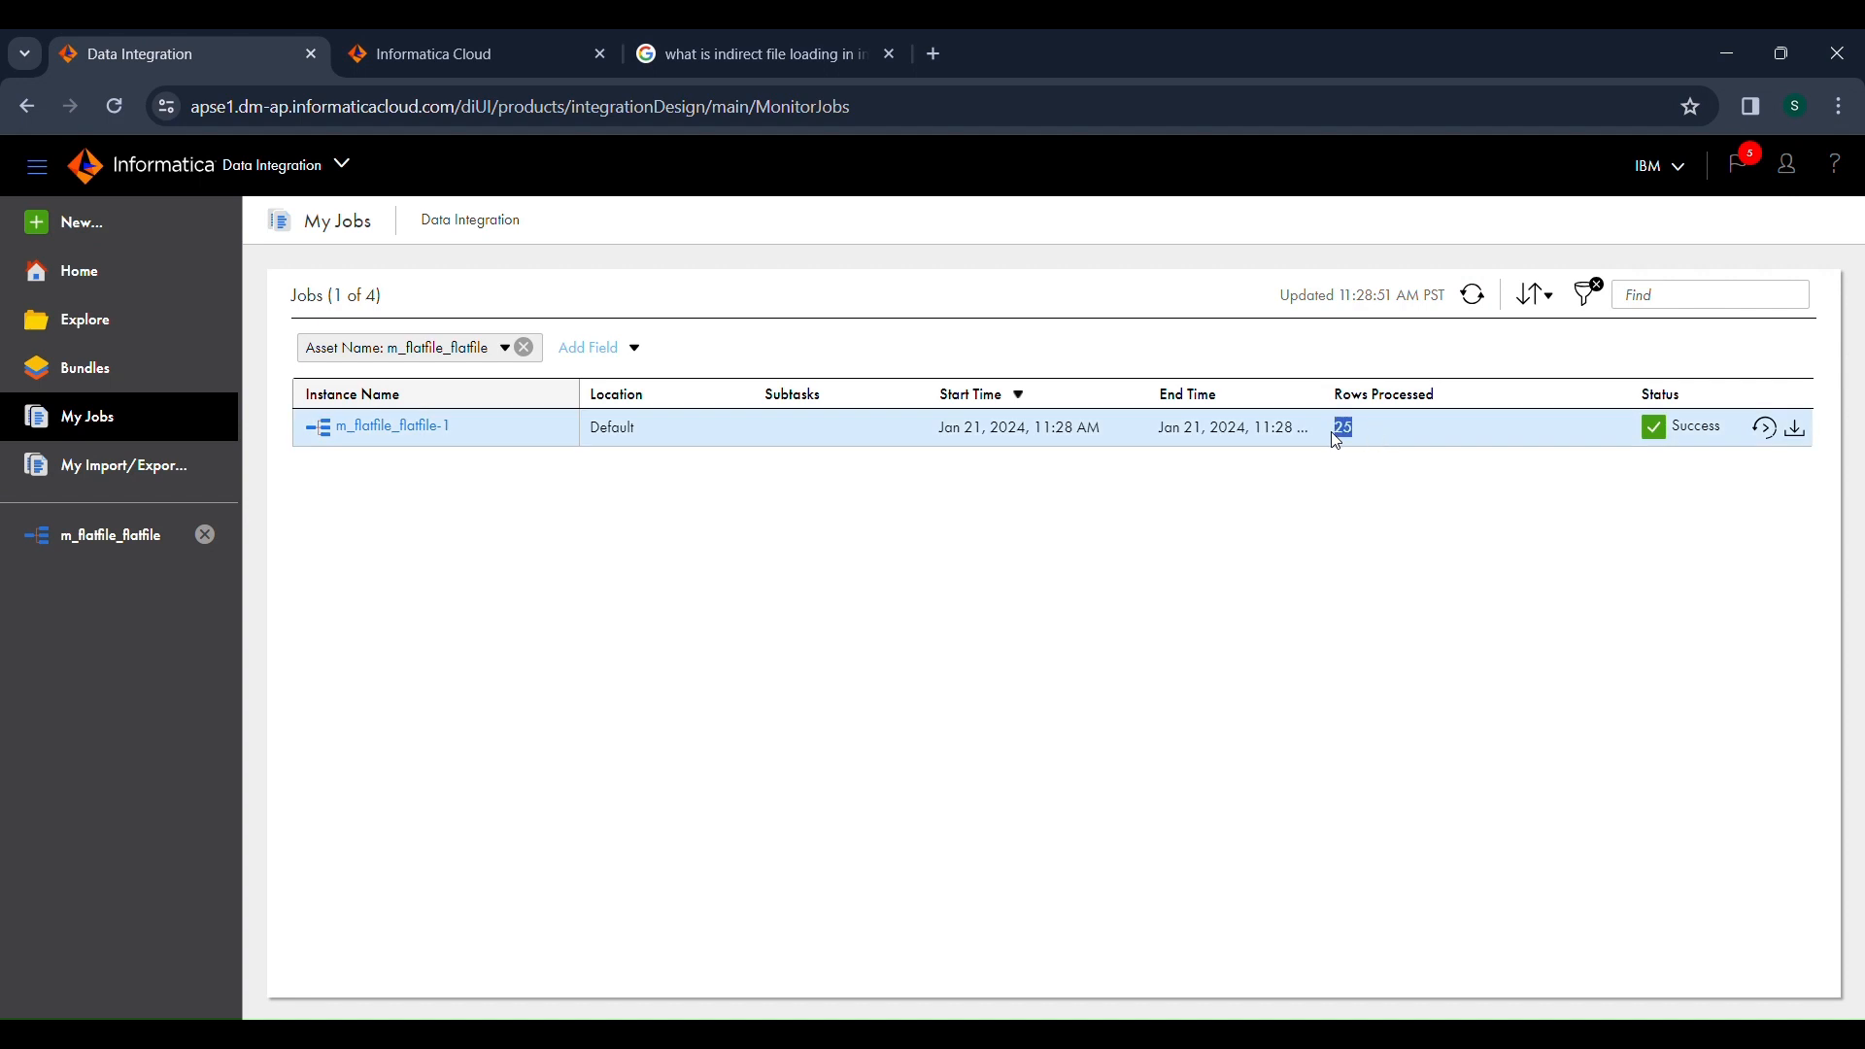
pyautogui.click(444, 439)
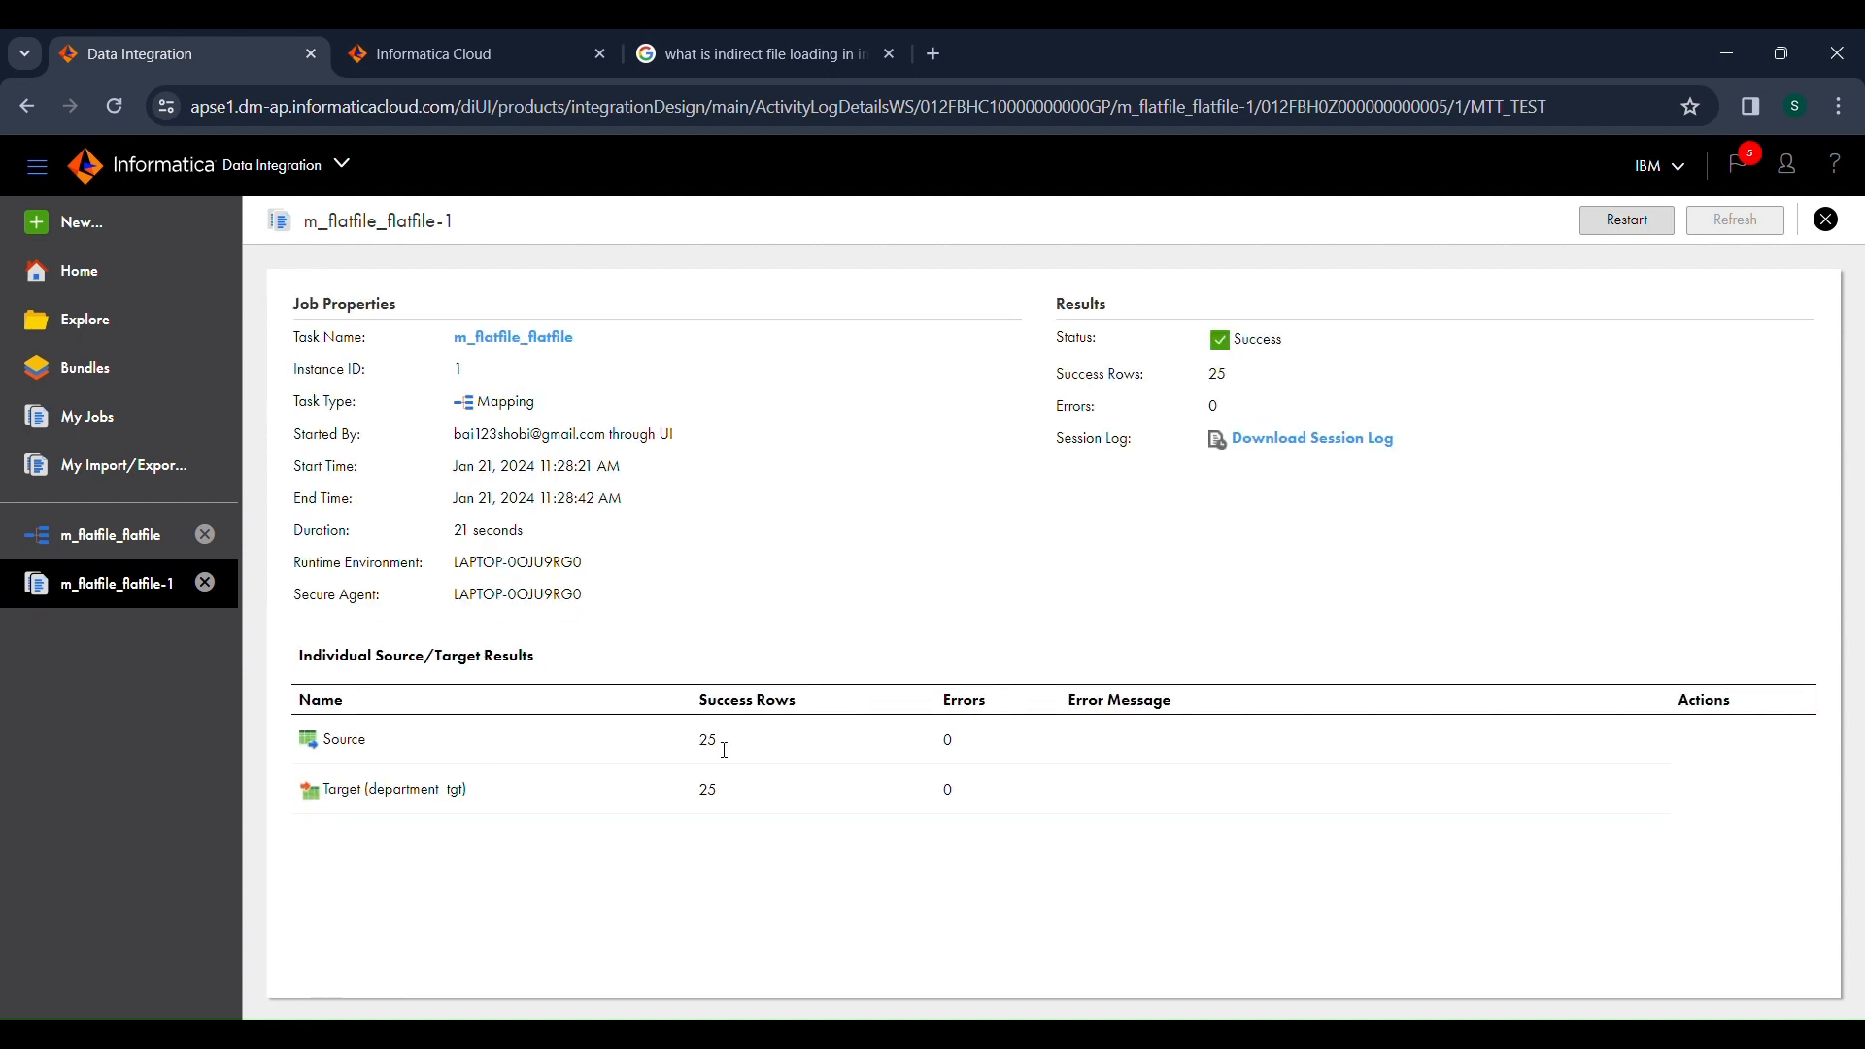
pyautogui.moveTo(721, 742); pyautogui.dragTo(698, 792)
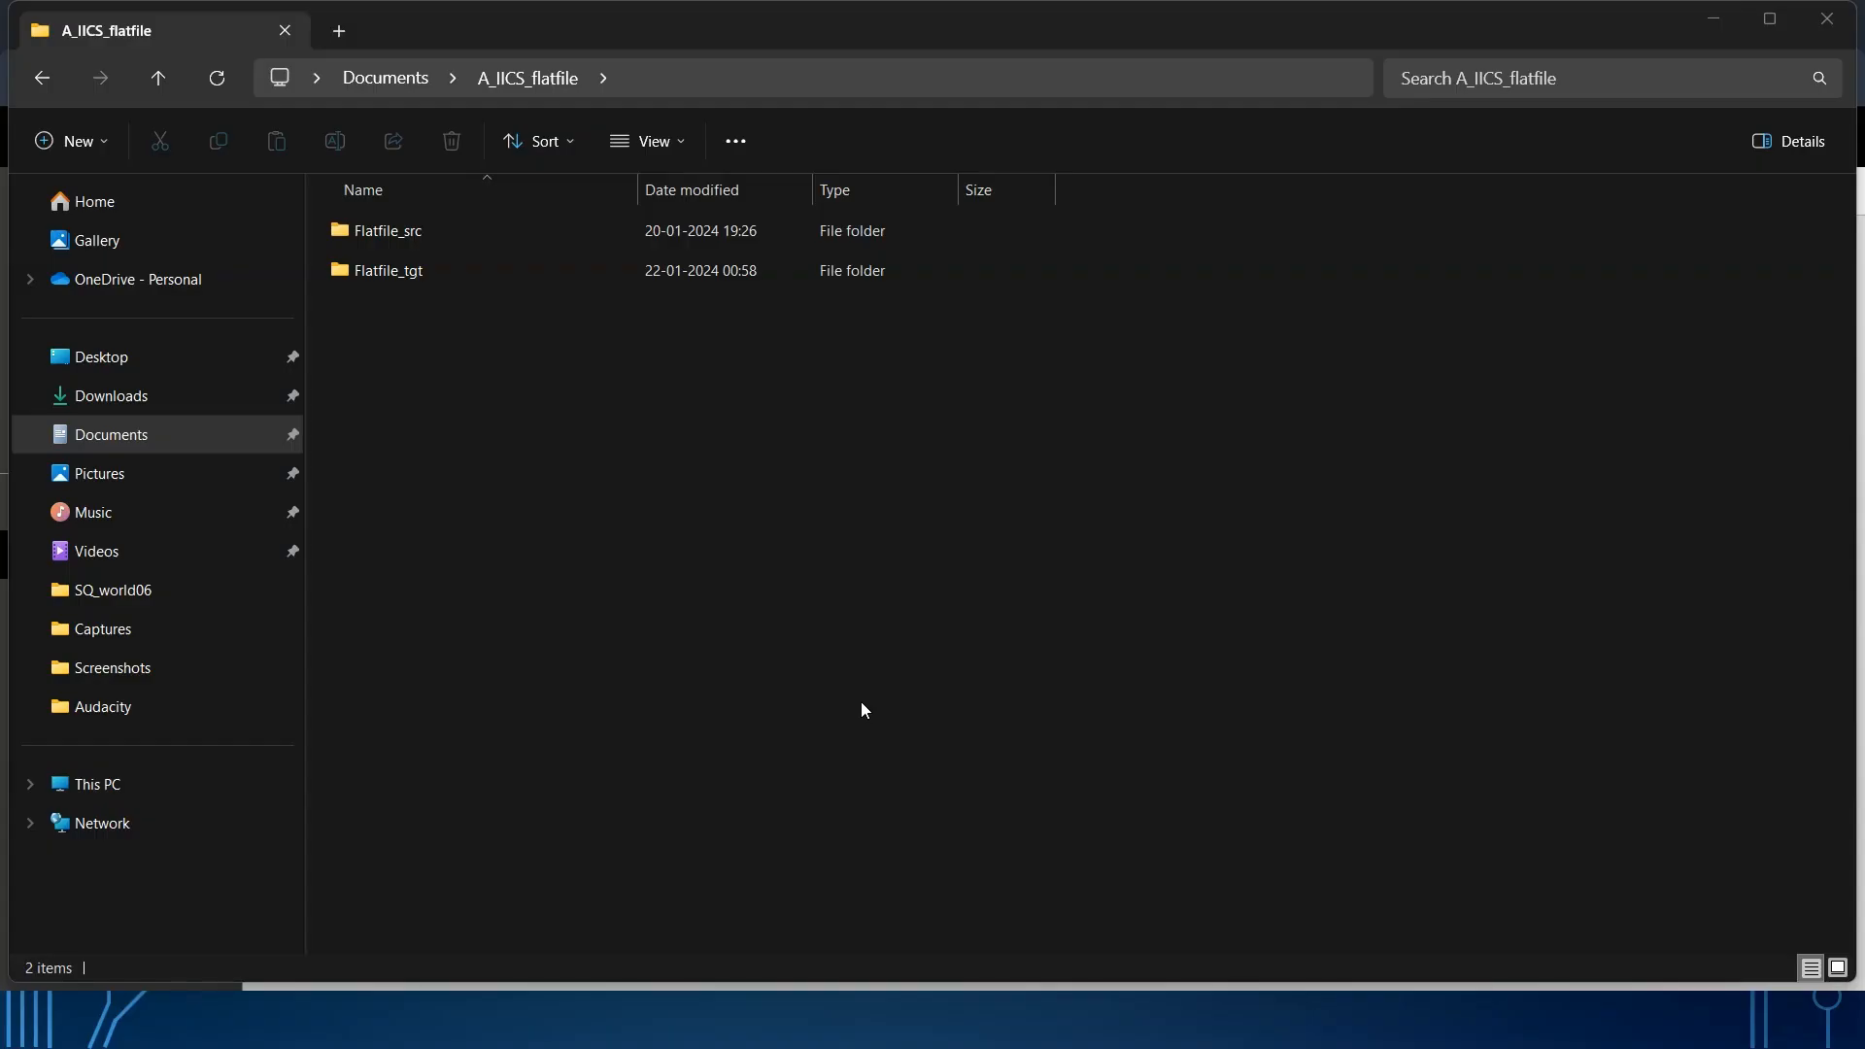
# In File Explorer, open department_tgt from the Flatfile_tgt folder in Notepad, inspect the loaded country records, and close the file.
pyautogui.doubleClick(713, 280)
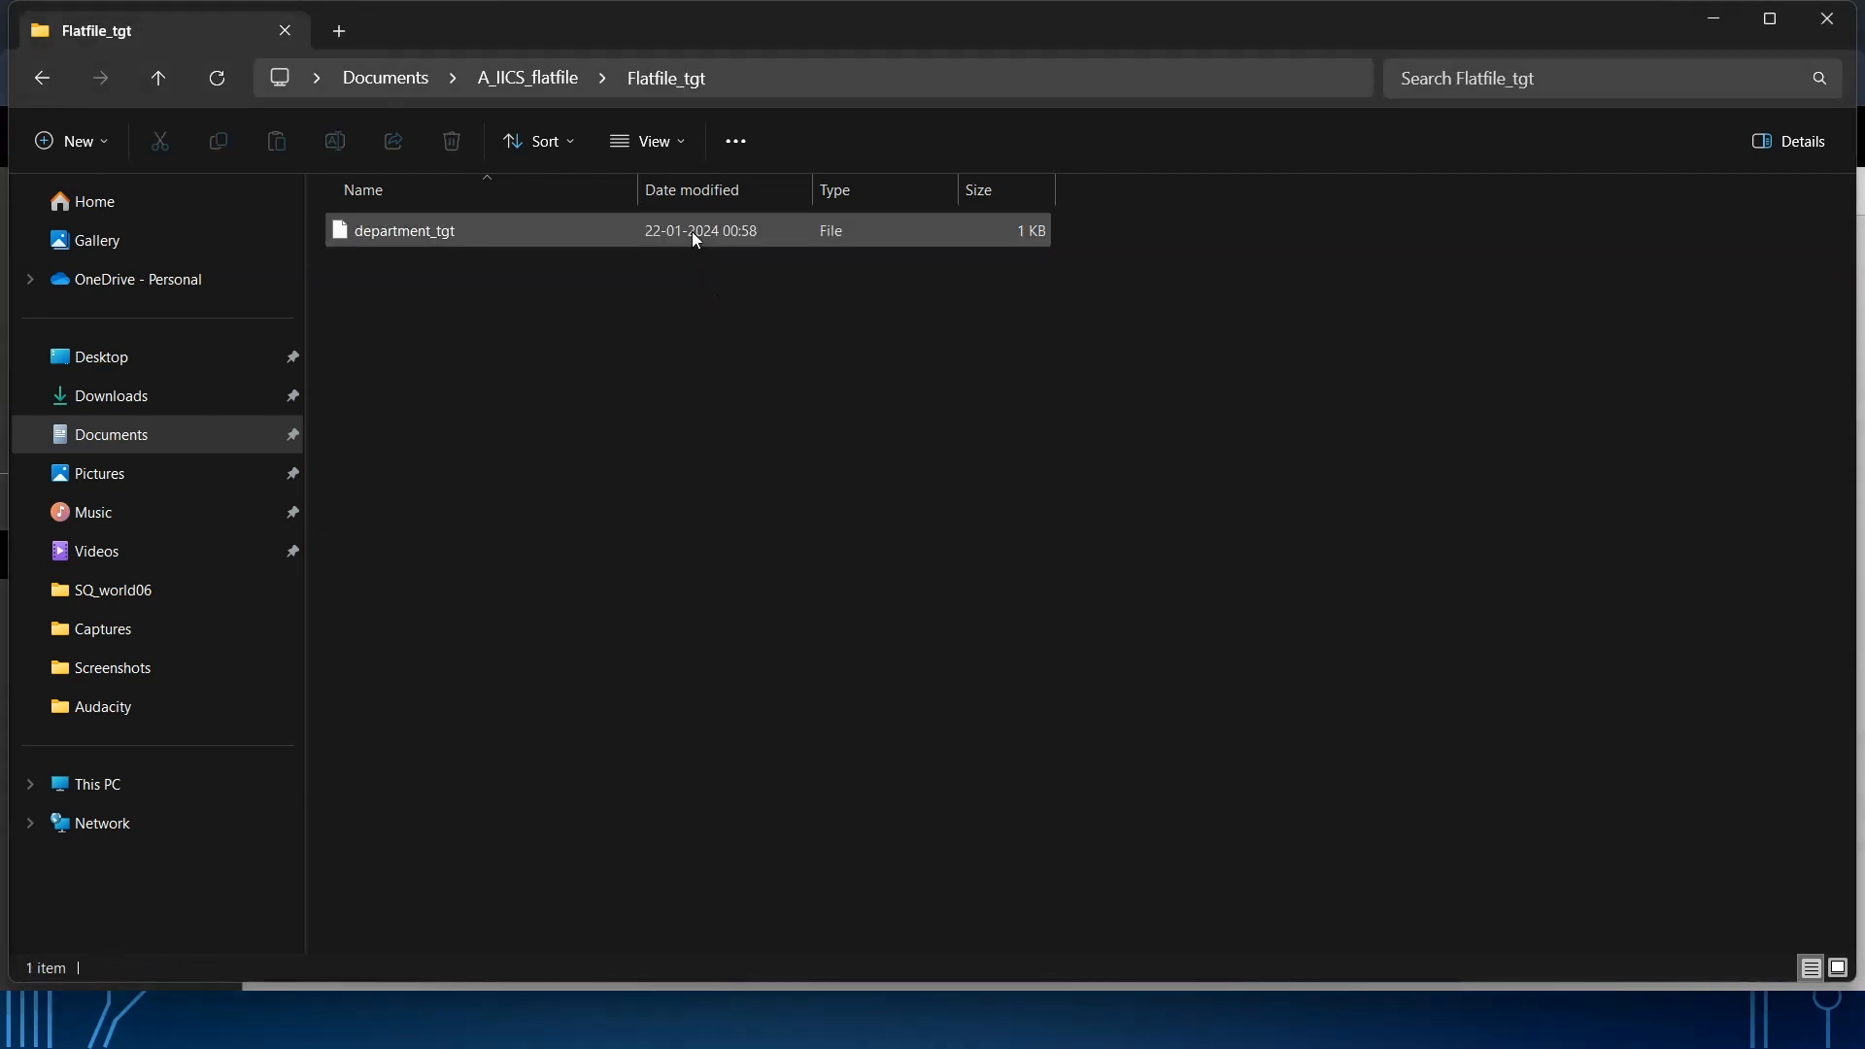
pyautogui.click(695, 238)
pyautogui.doubleClick(696, 238)
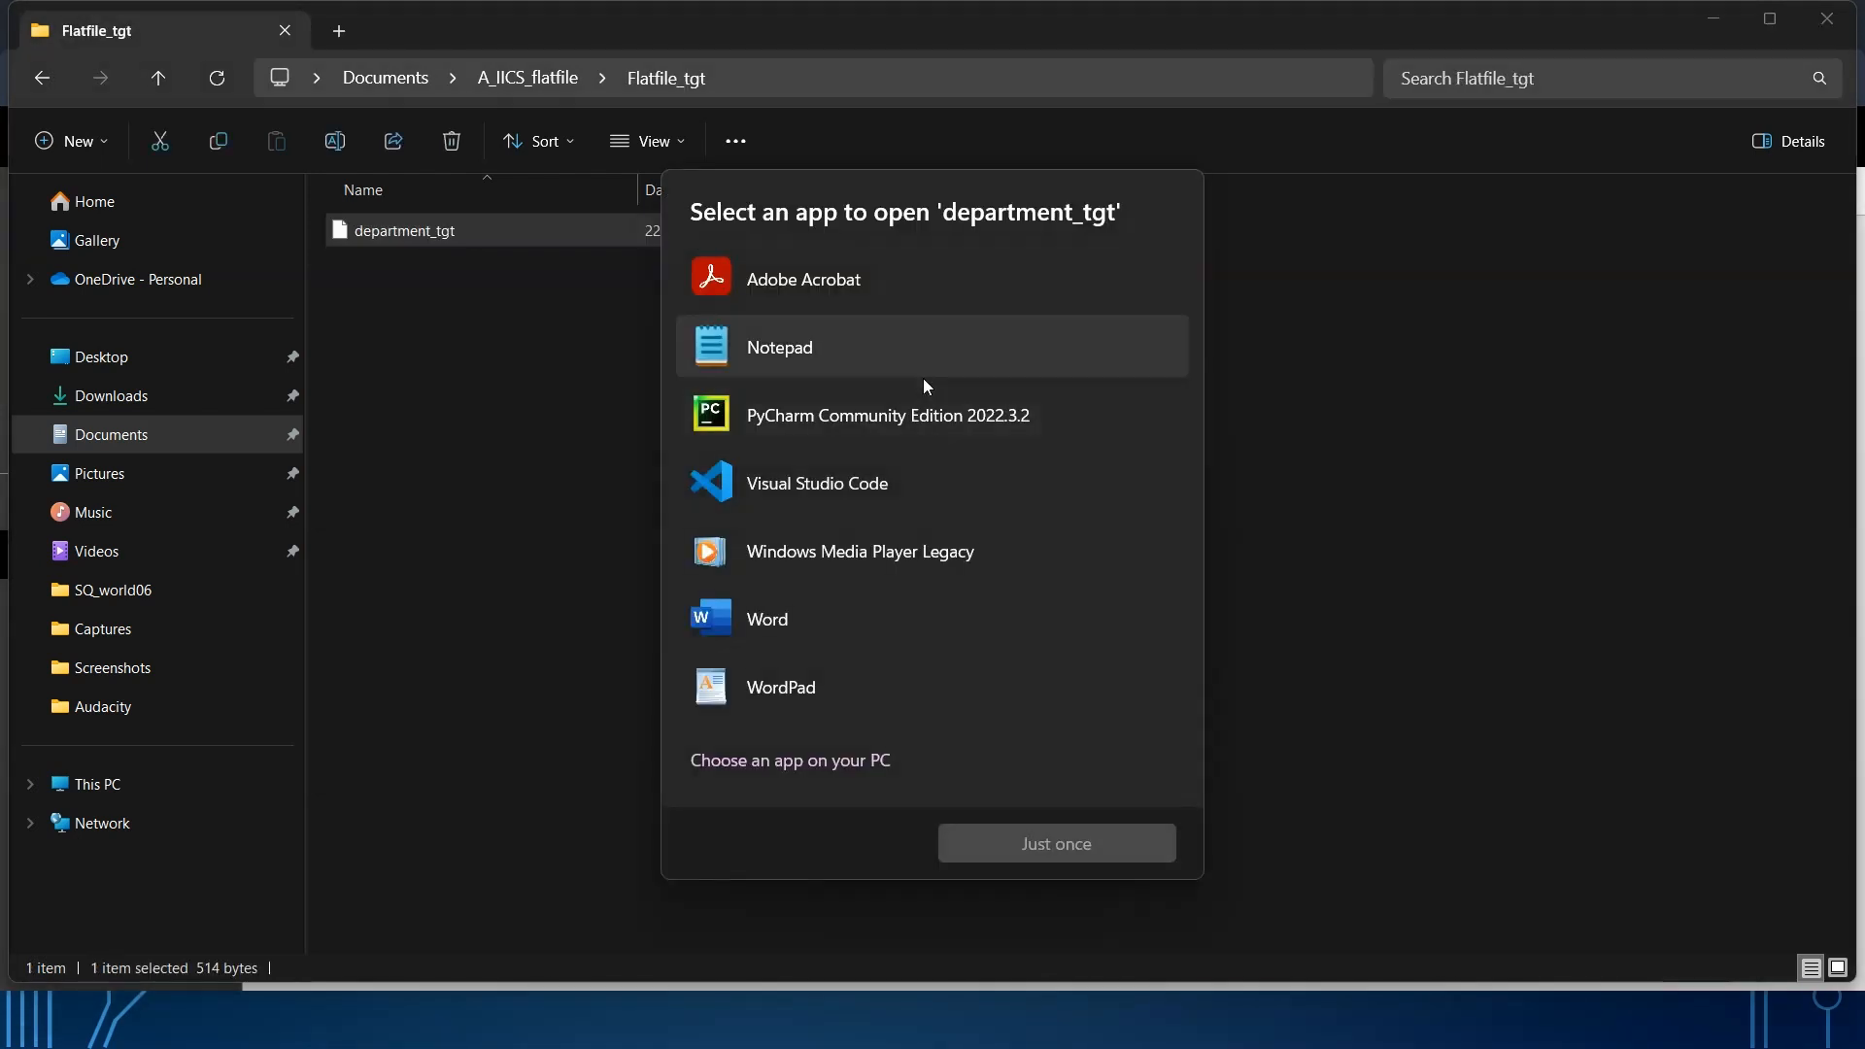
pyautogui.click(1074, 832)
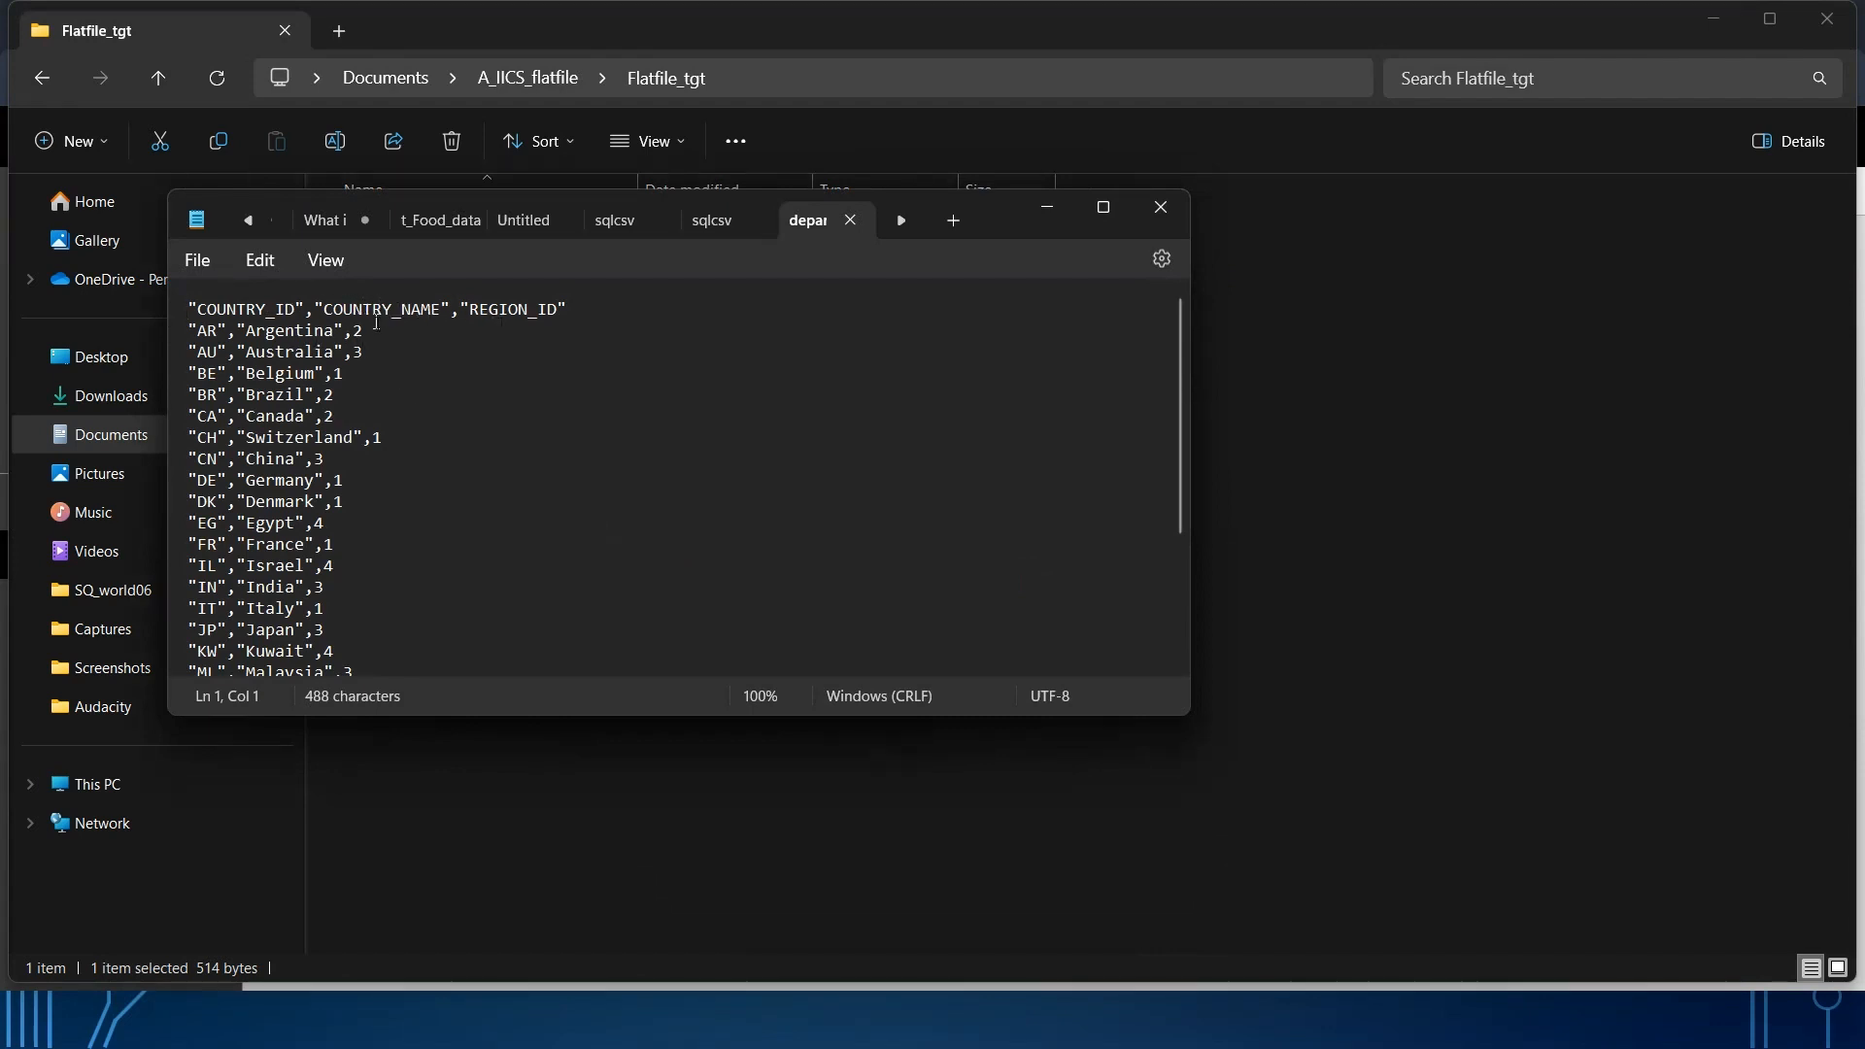
pyautogui.moveTo(376, 324); pyautogui.dragTo(552, 271)
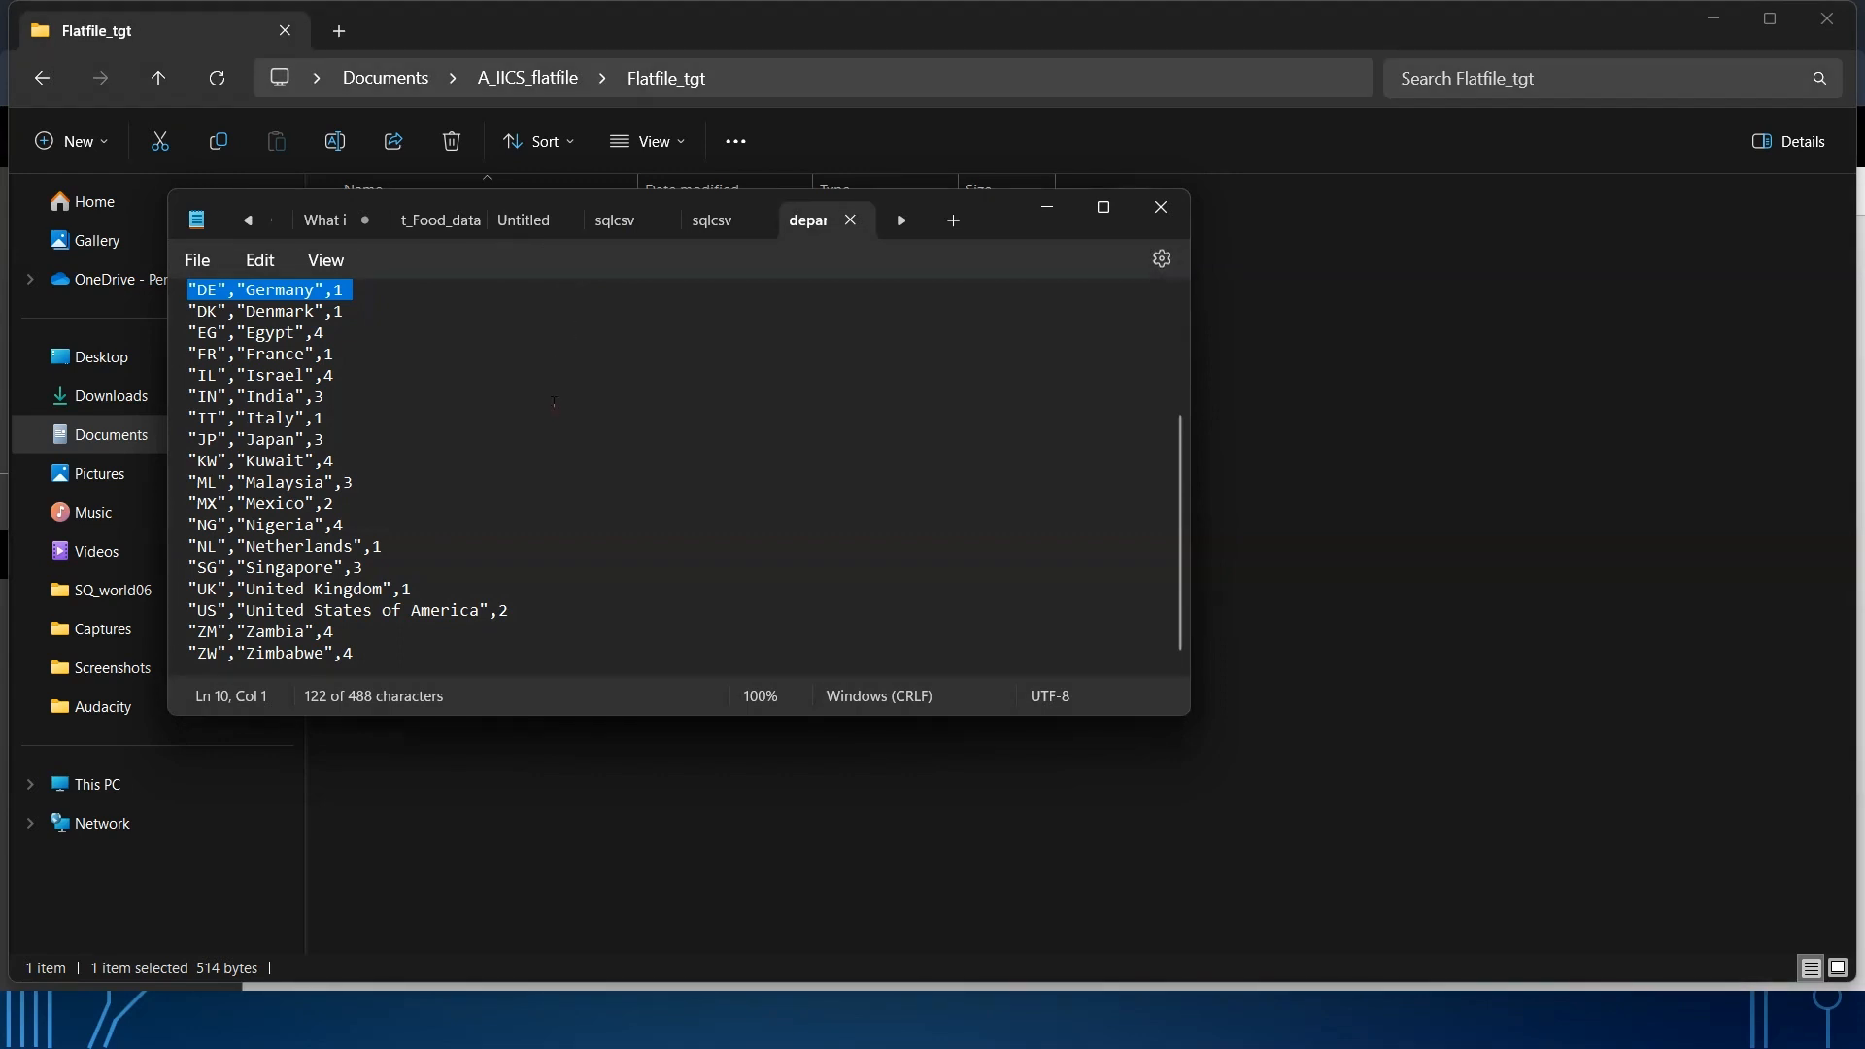
pyautogui.moveTo(544, 399); pyautogui.dragTo(541, 648)
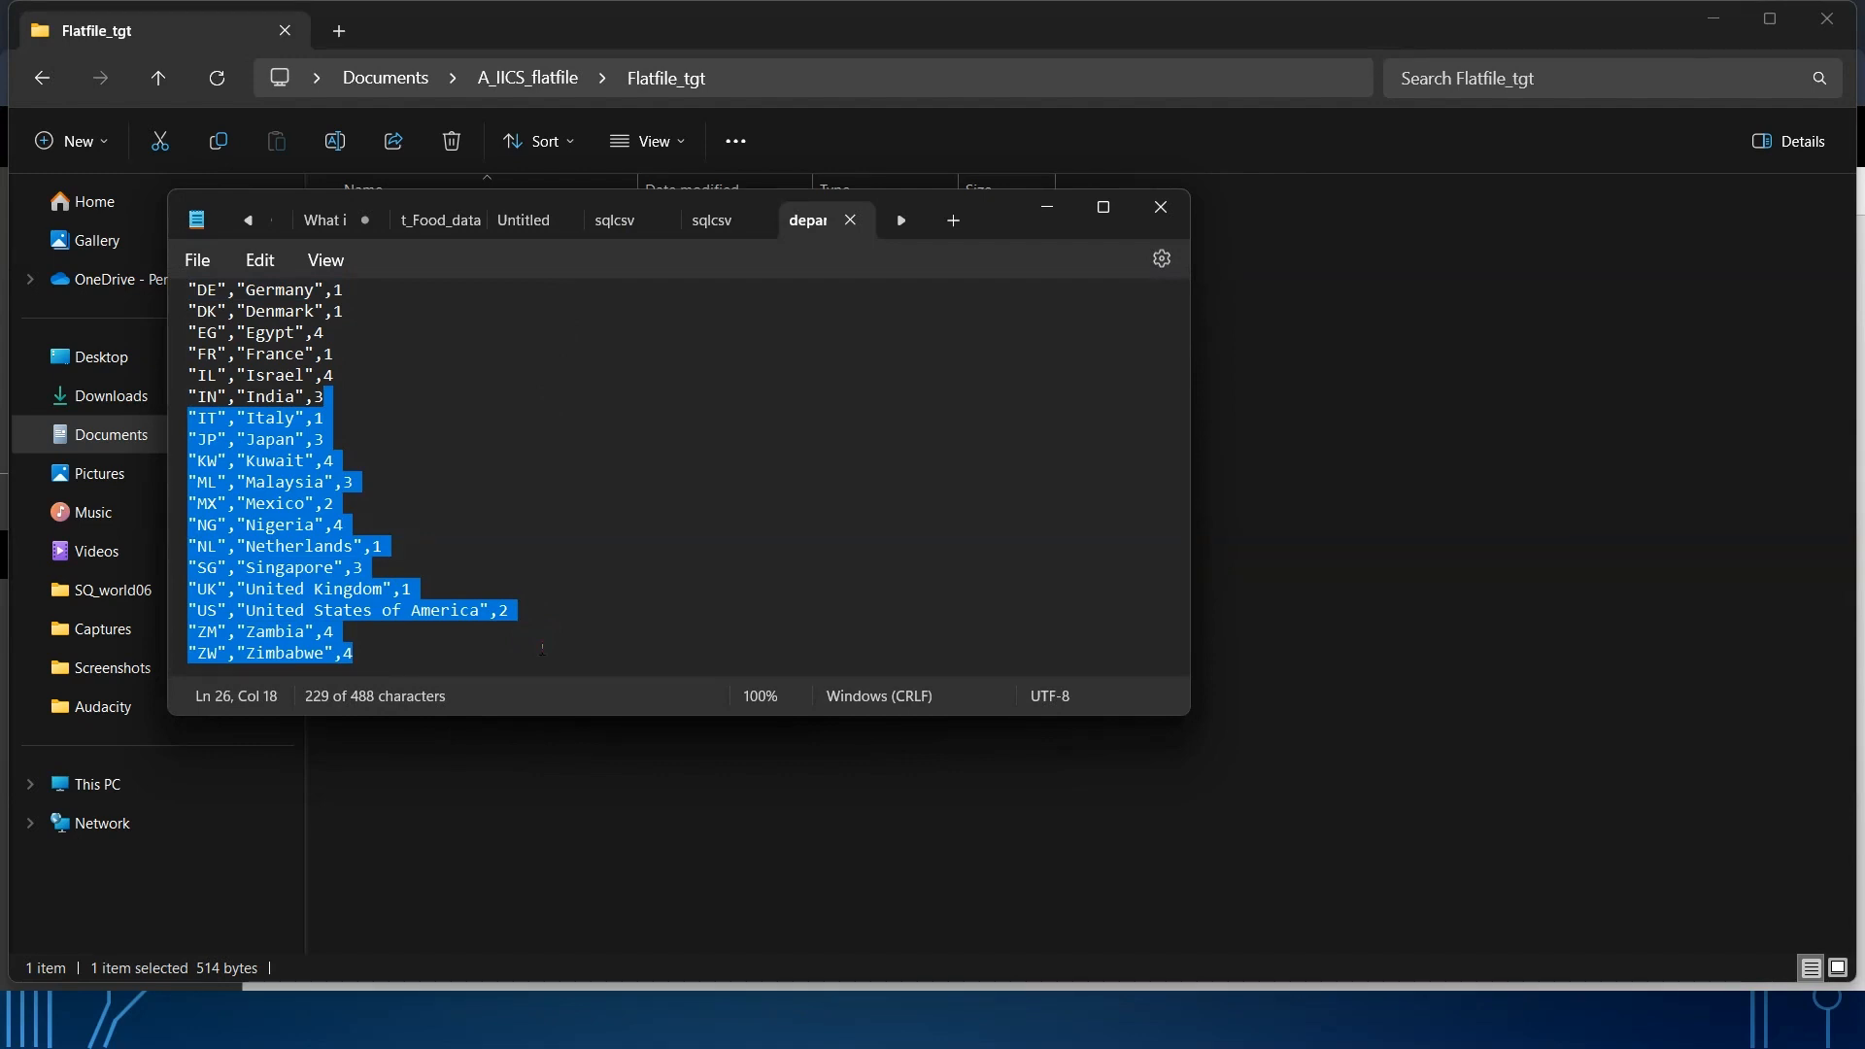
pyautogui.click(1162, 208)
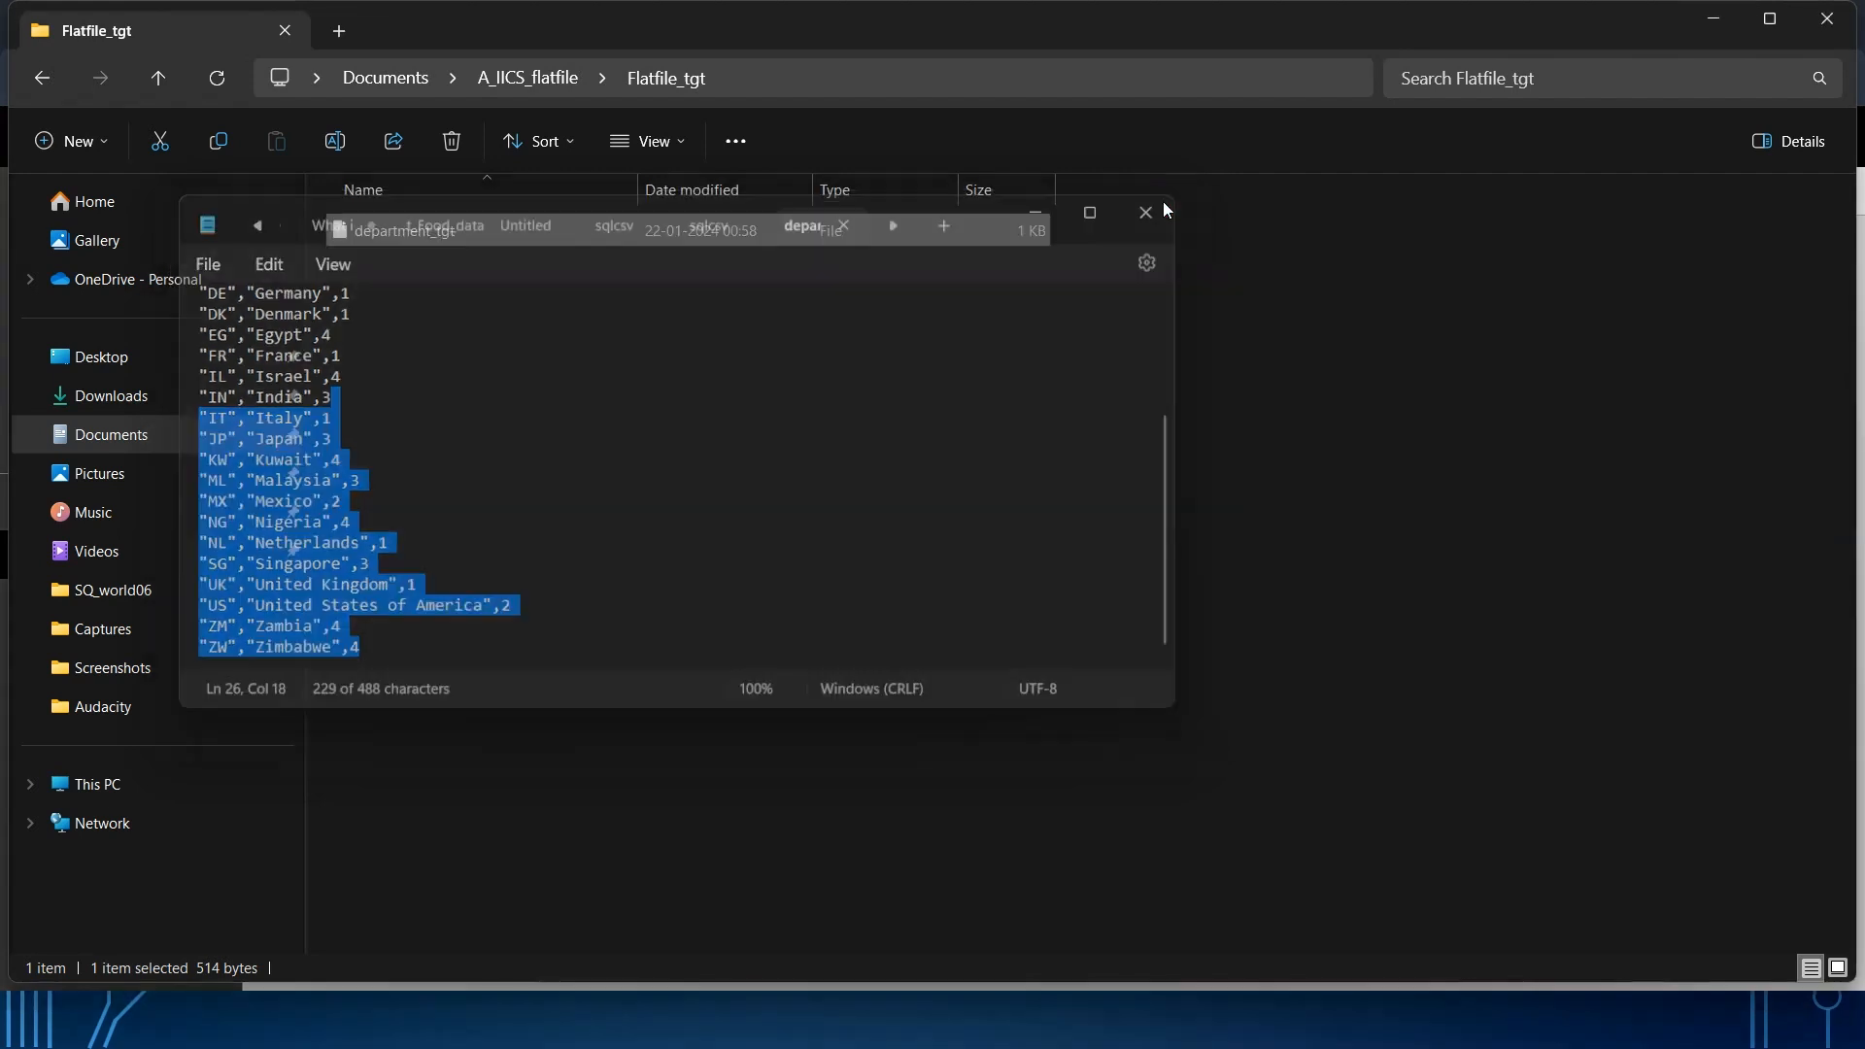